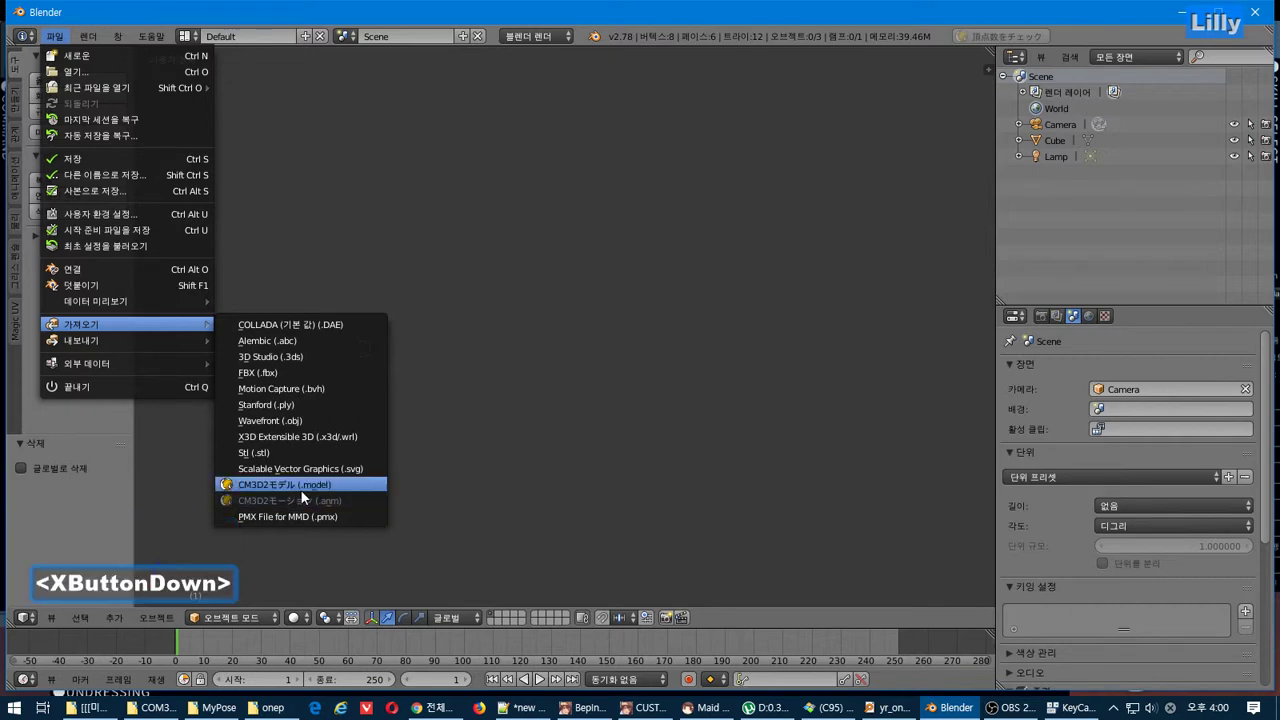
- Import the CM3D2 model file yr_onep_z1.model into the scene
click(300, 486)
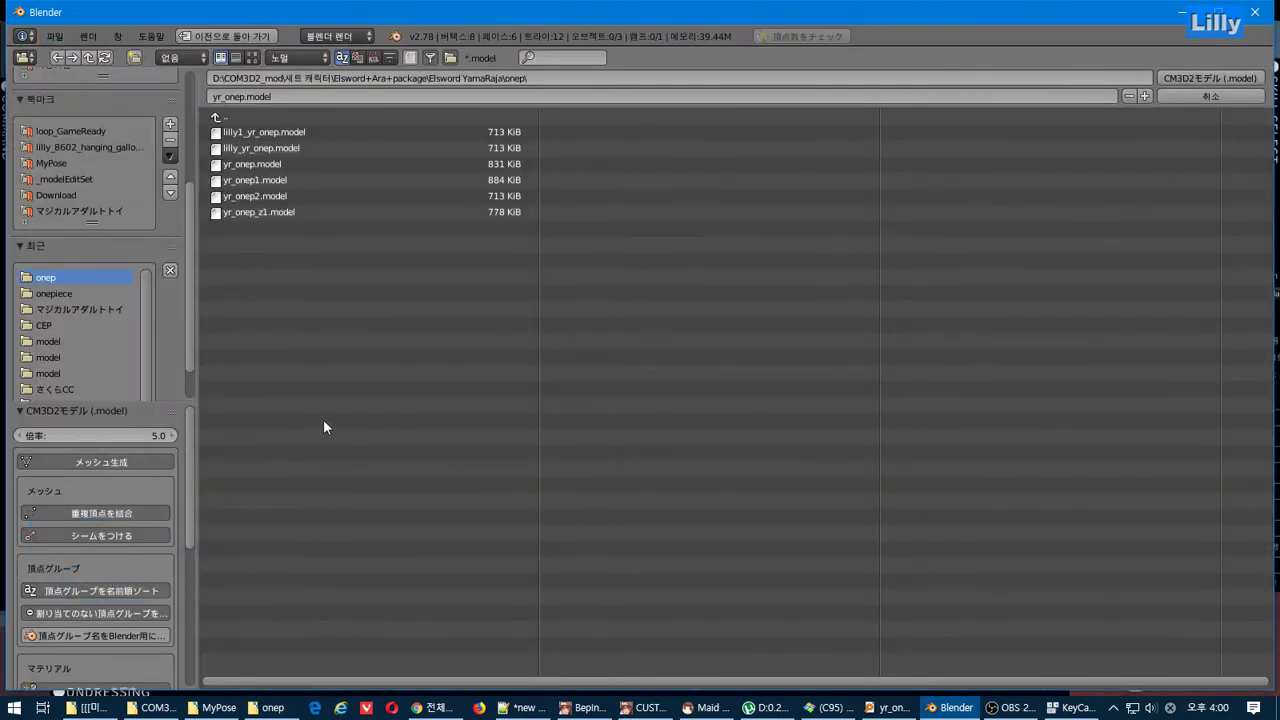
double_click(278, 213)
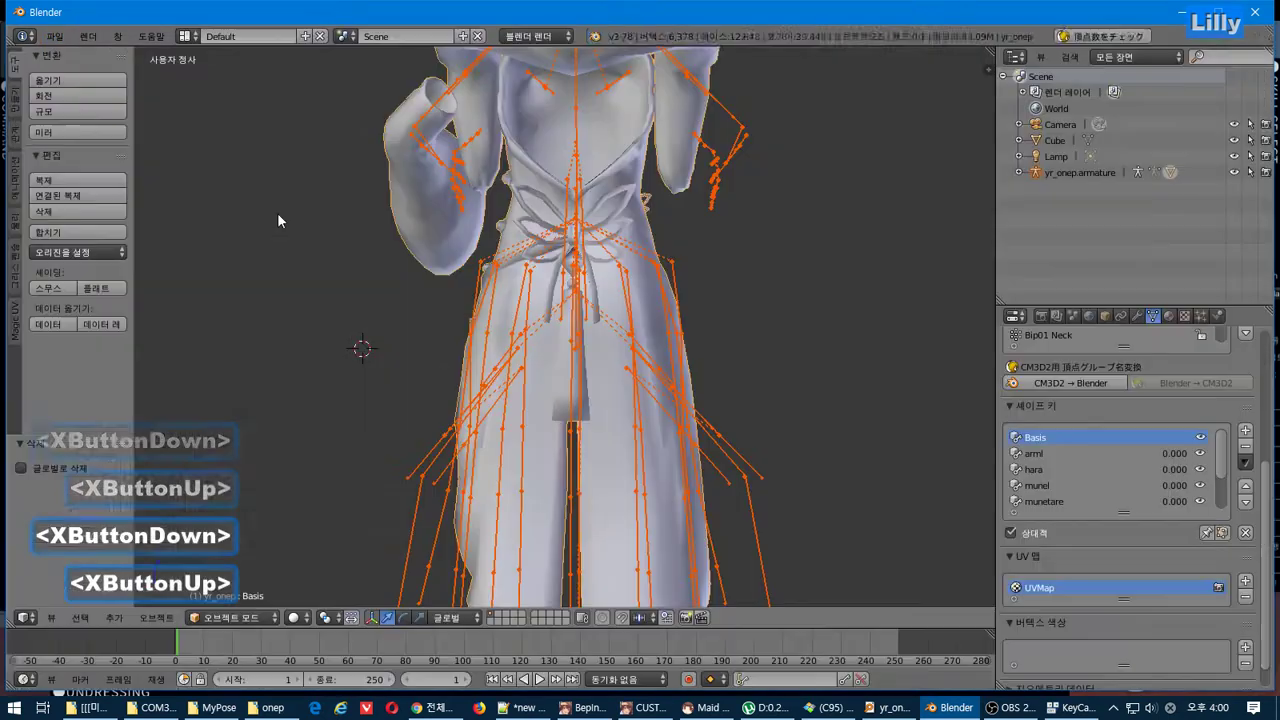
middle_drag(406, 249, 441, 327)
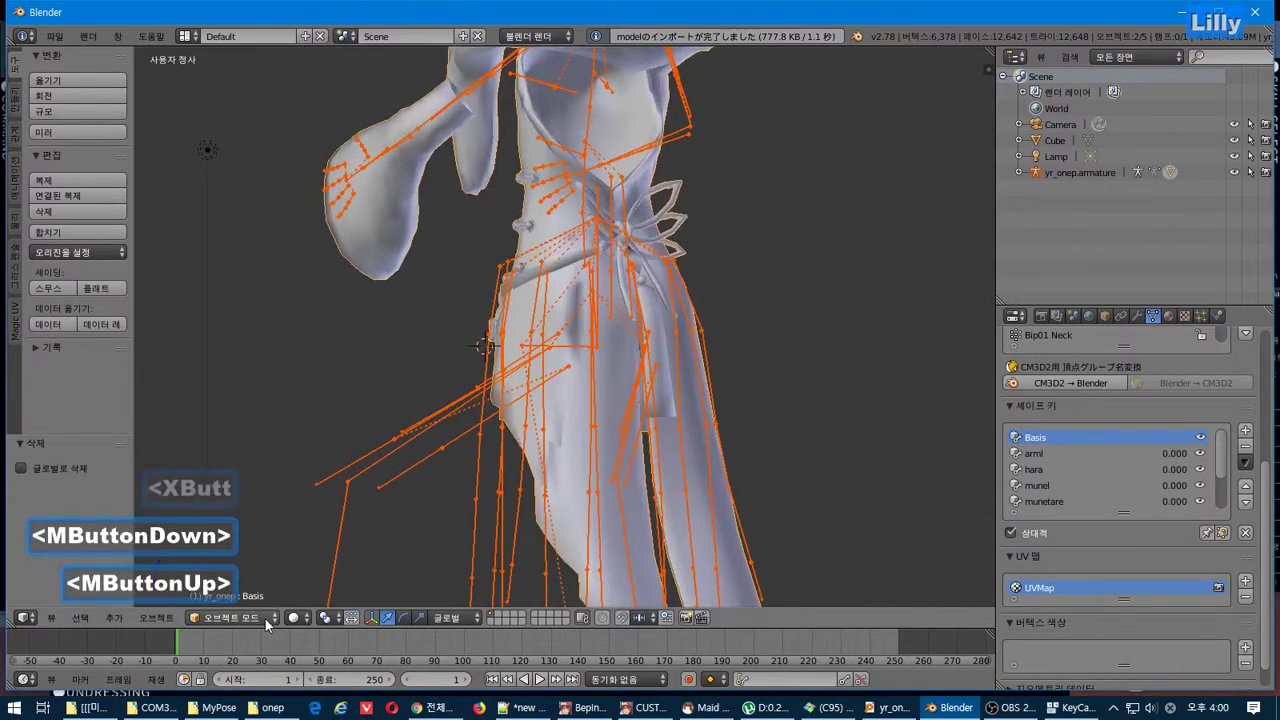
- Separate the imported dress mesh by material in edit mode and expand yr_onep.armature in the outliner to list the pieces
key(Tab)
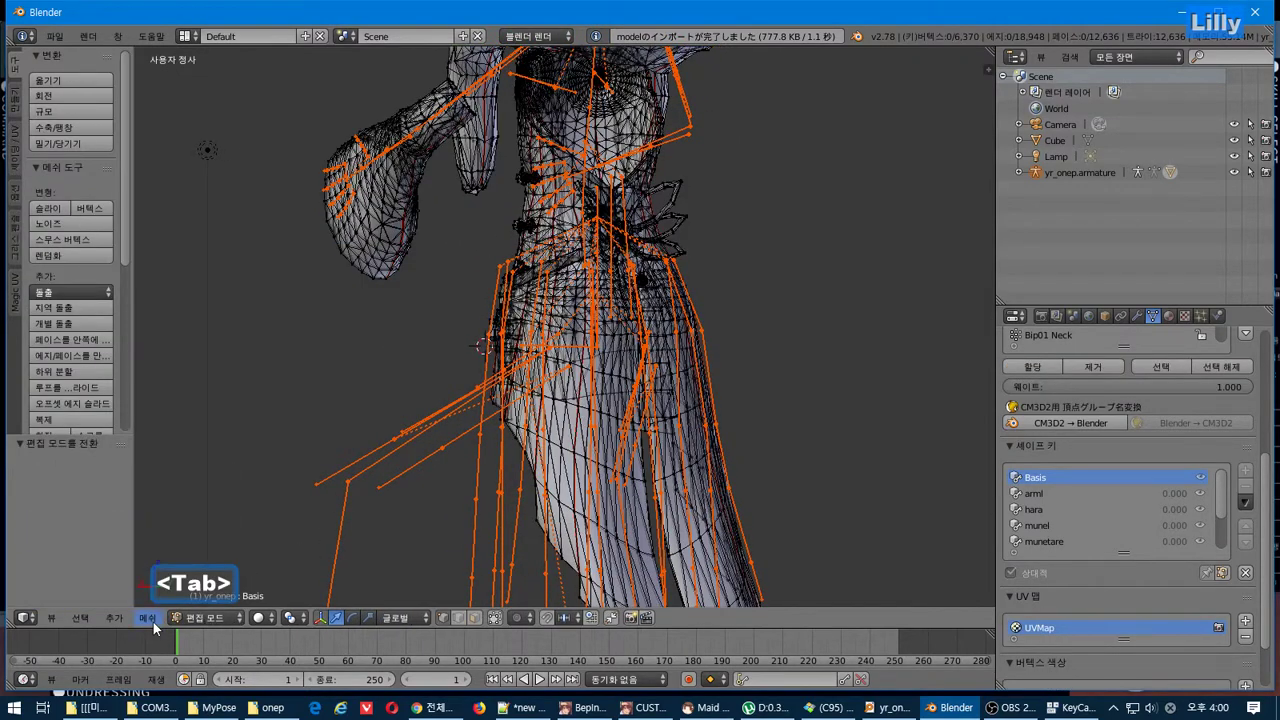
click(148, 618)
mouse_move(217, 409)
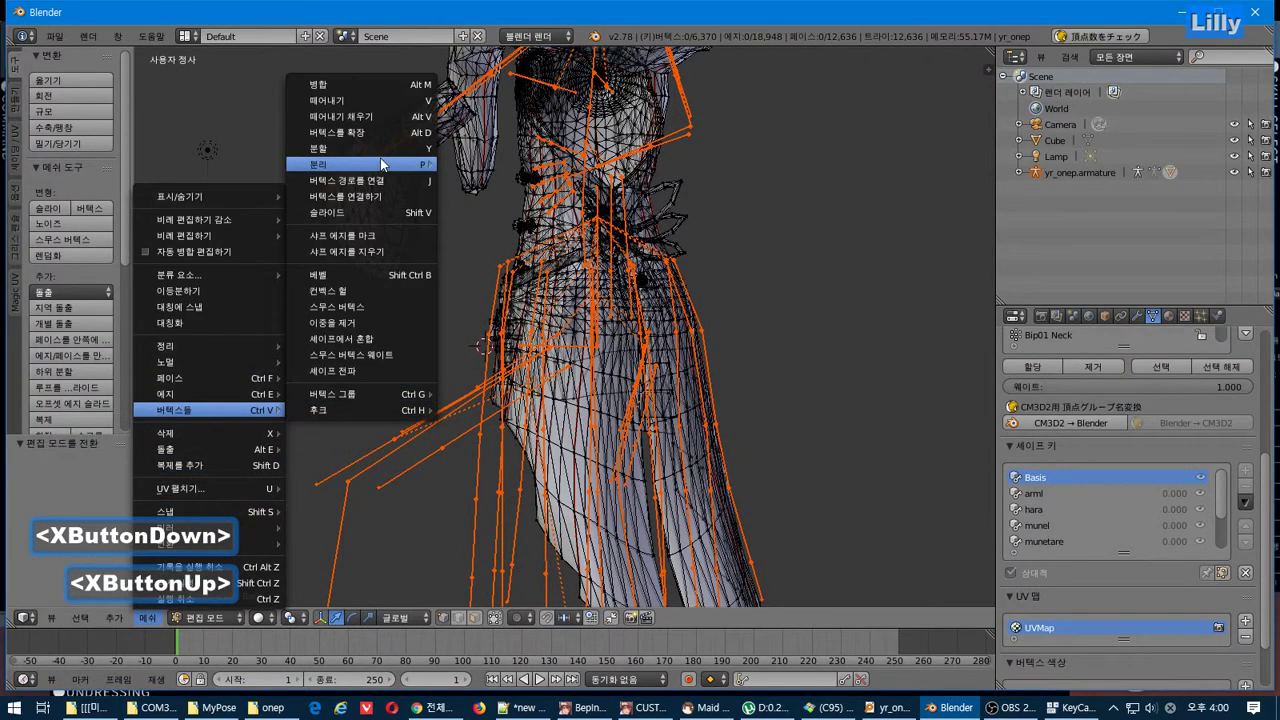
mouse_move(395, 164)
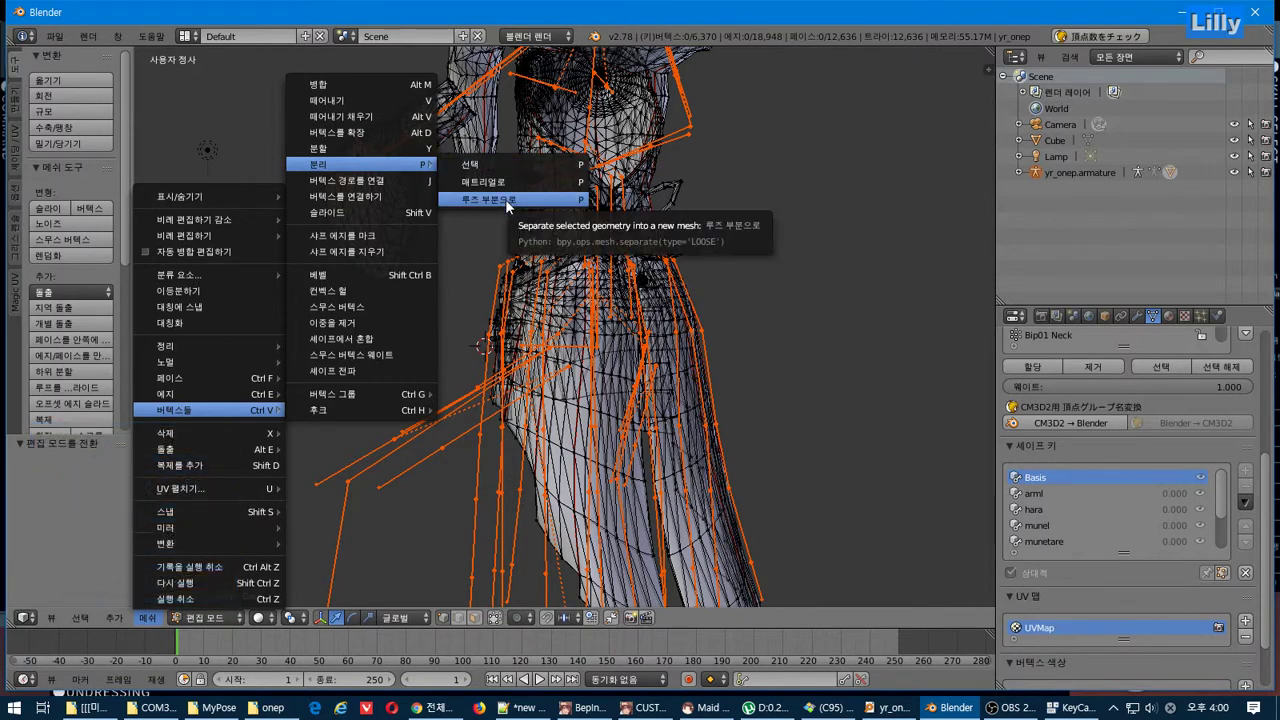
click(510, 183)
middle_drag(804, 241, 996, 181)
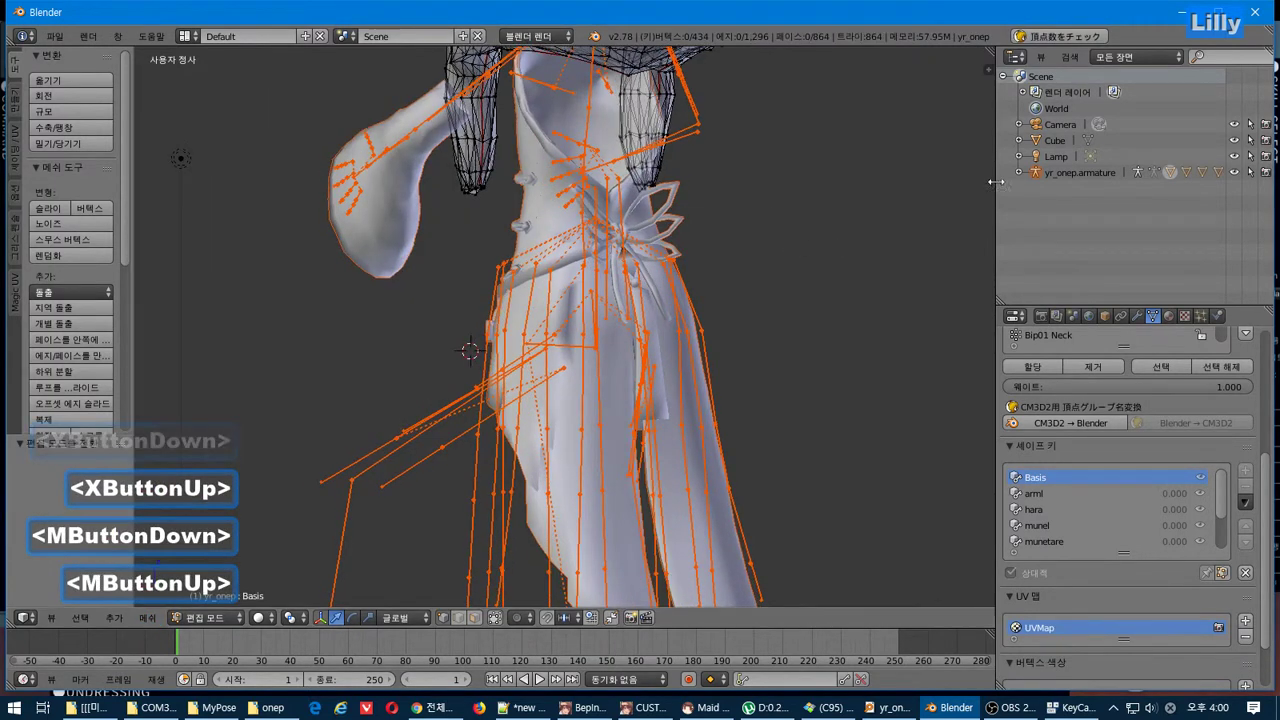
click(1017, 172)
- Return to object mode, clear the selection and select the ribbon and belt piece yr_onep.004
click(700, 447)
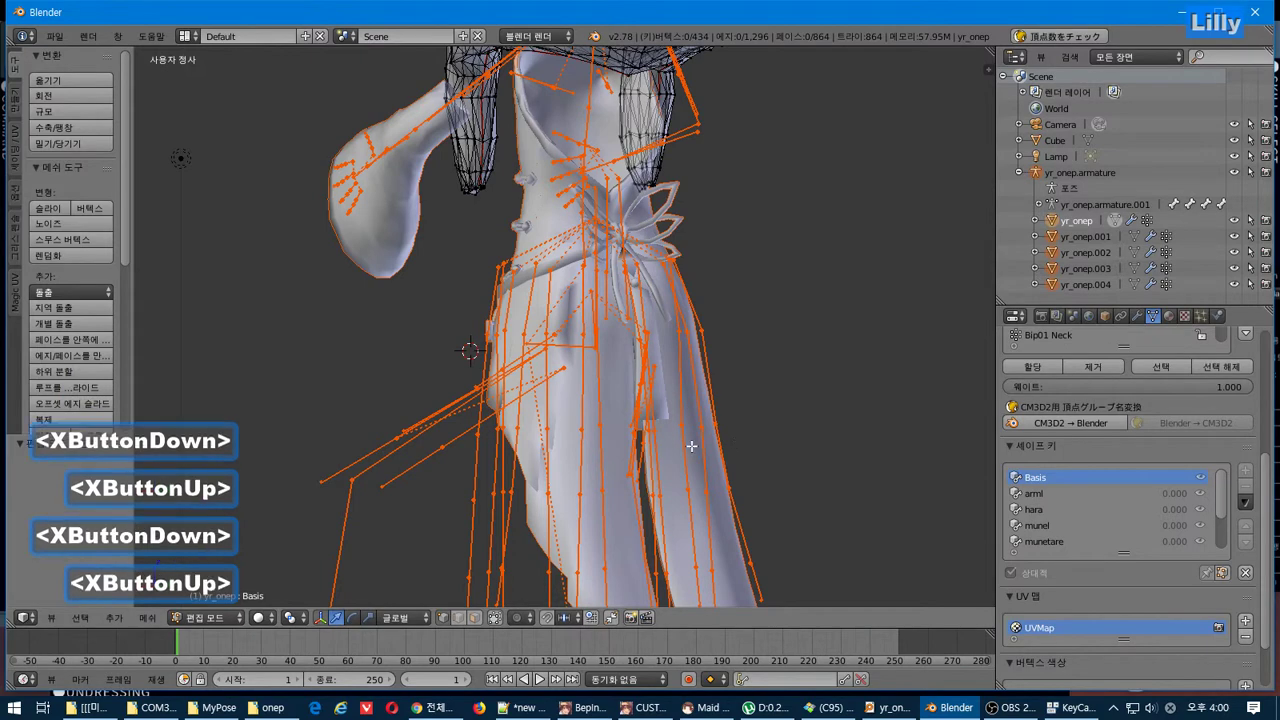
key(a)
key(a)
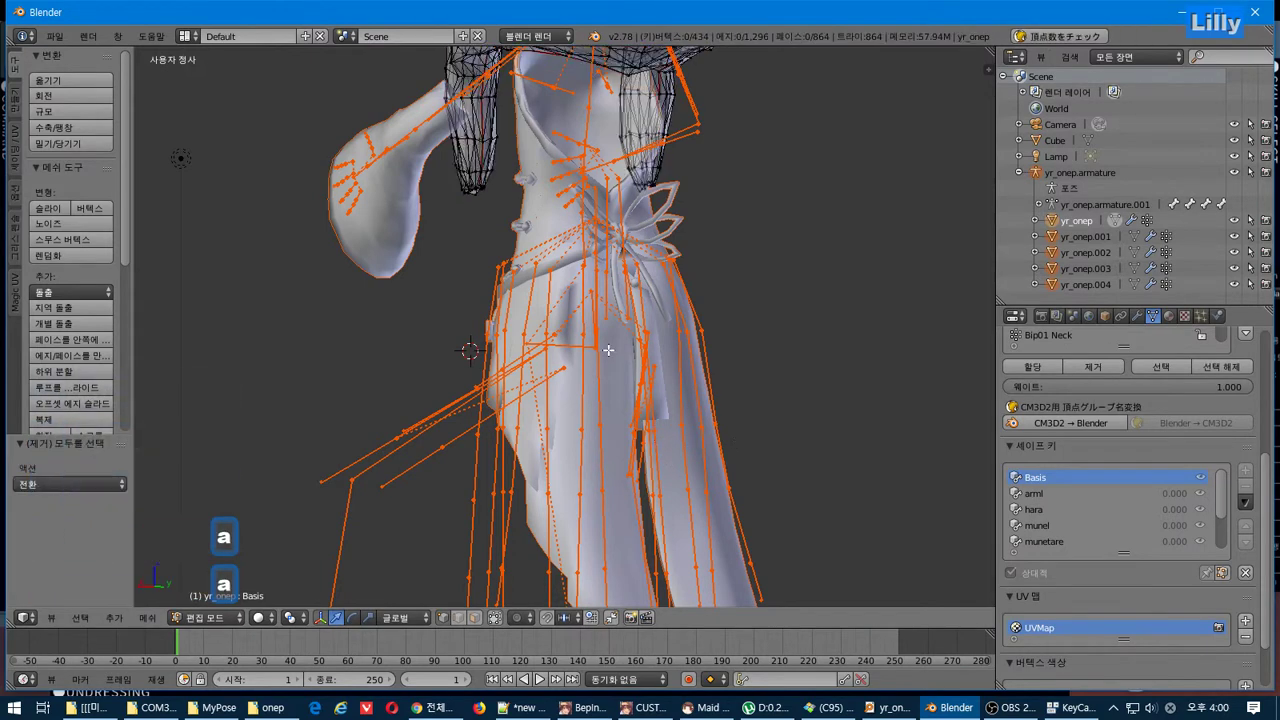
key(Tab)
key(a)
right_click(673, 460)
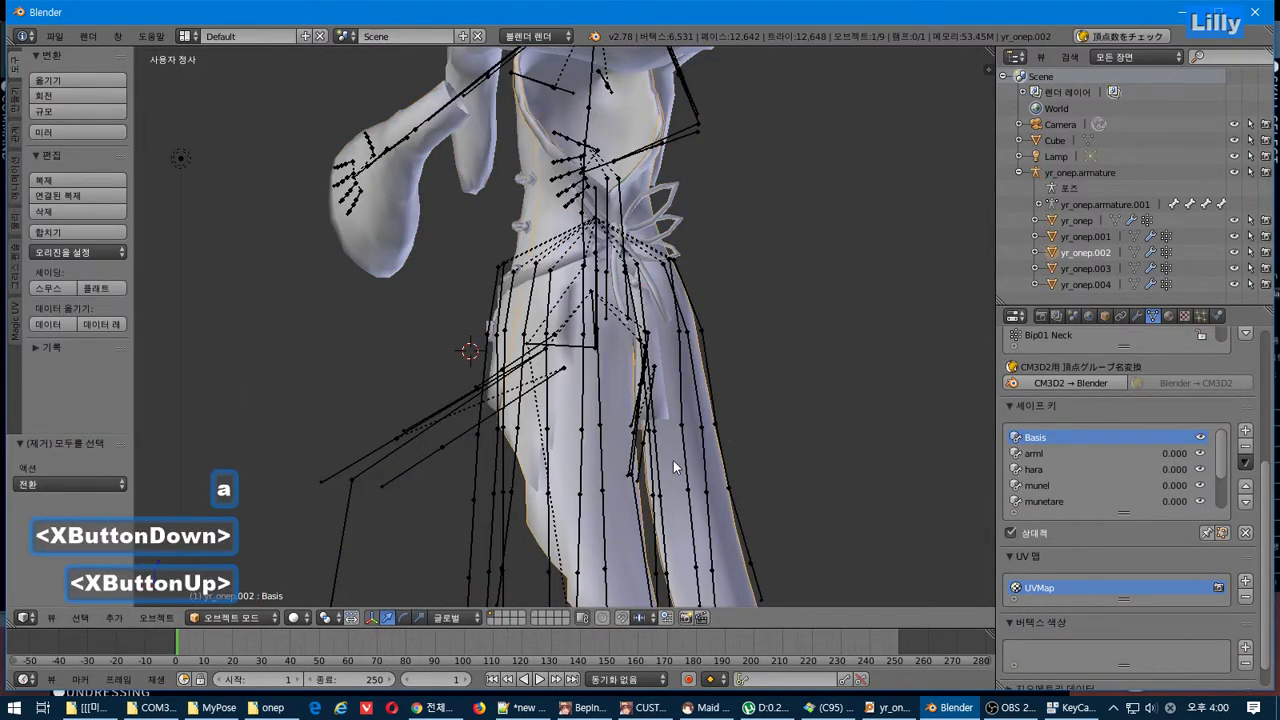
middle_drag(673, 460, 702, 430)
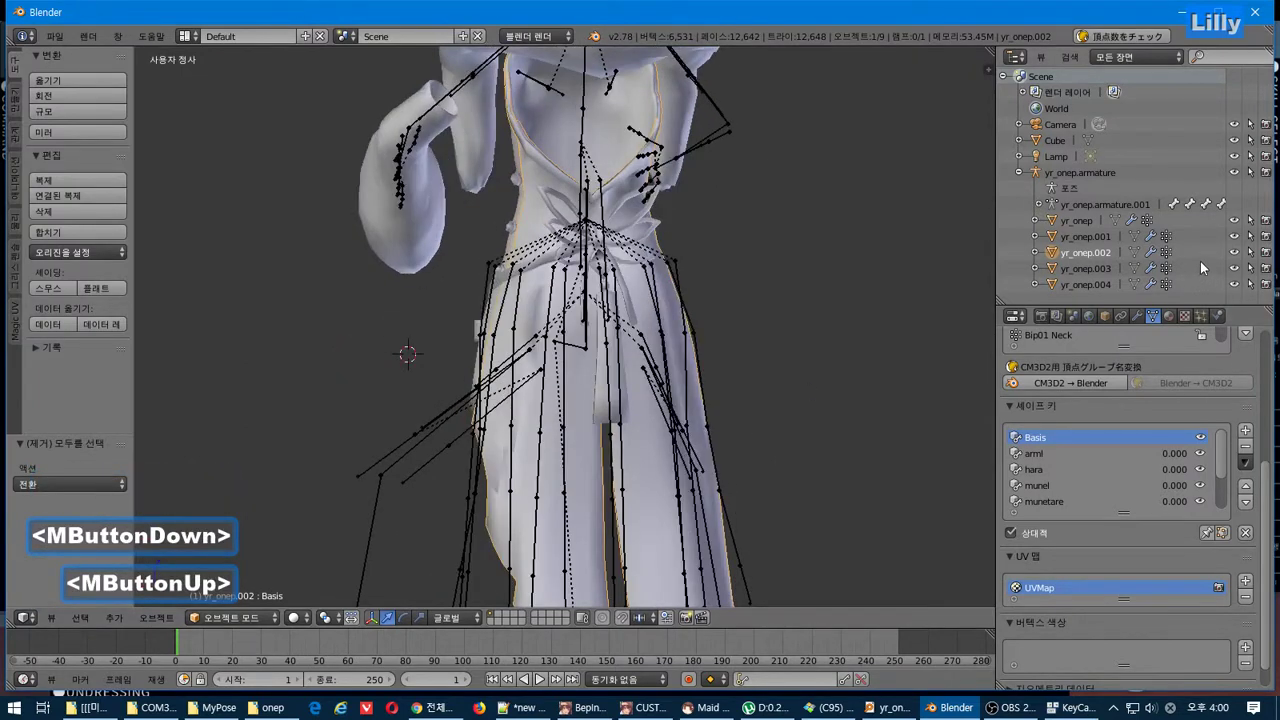
scroll(1094, 236, down, 1)
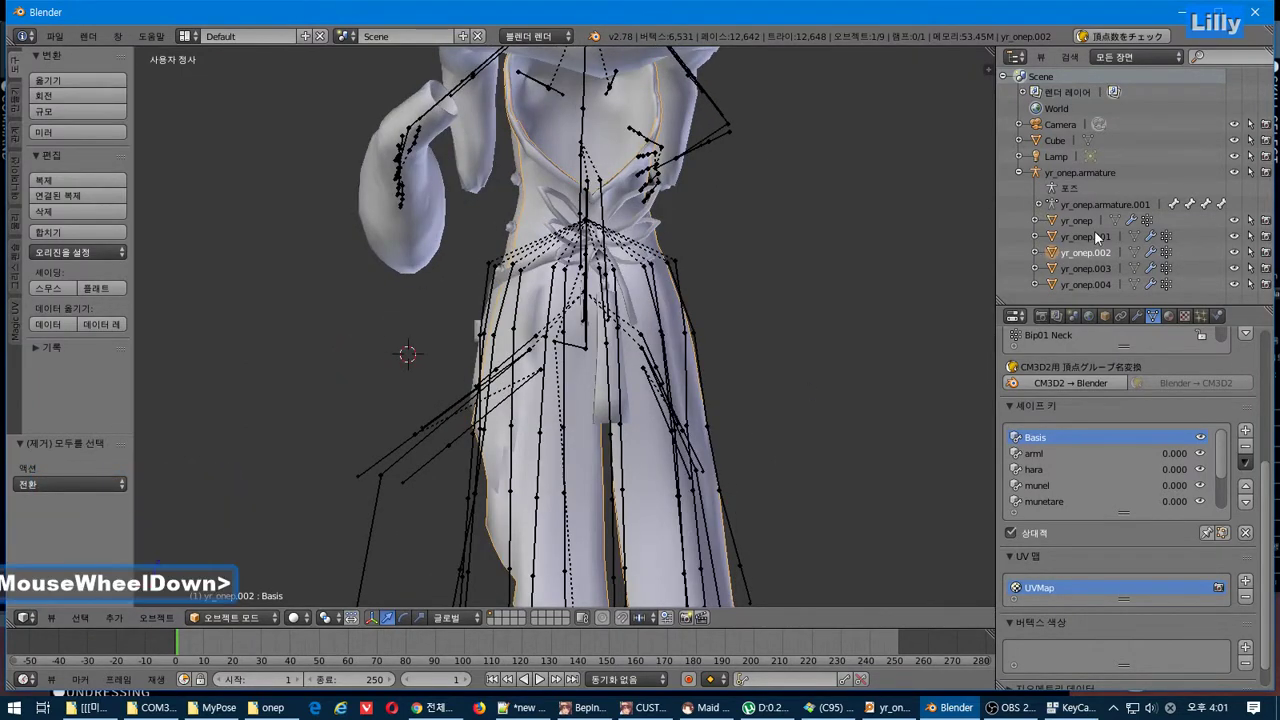
right_click(601, 393)
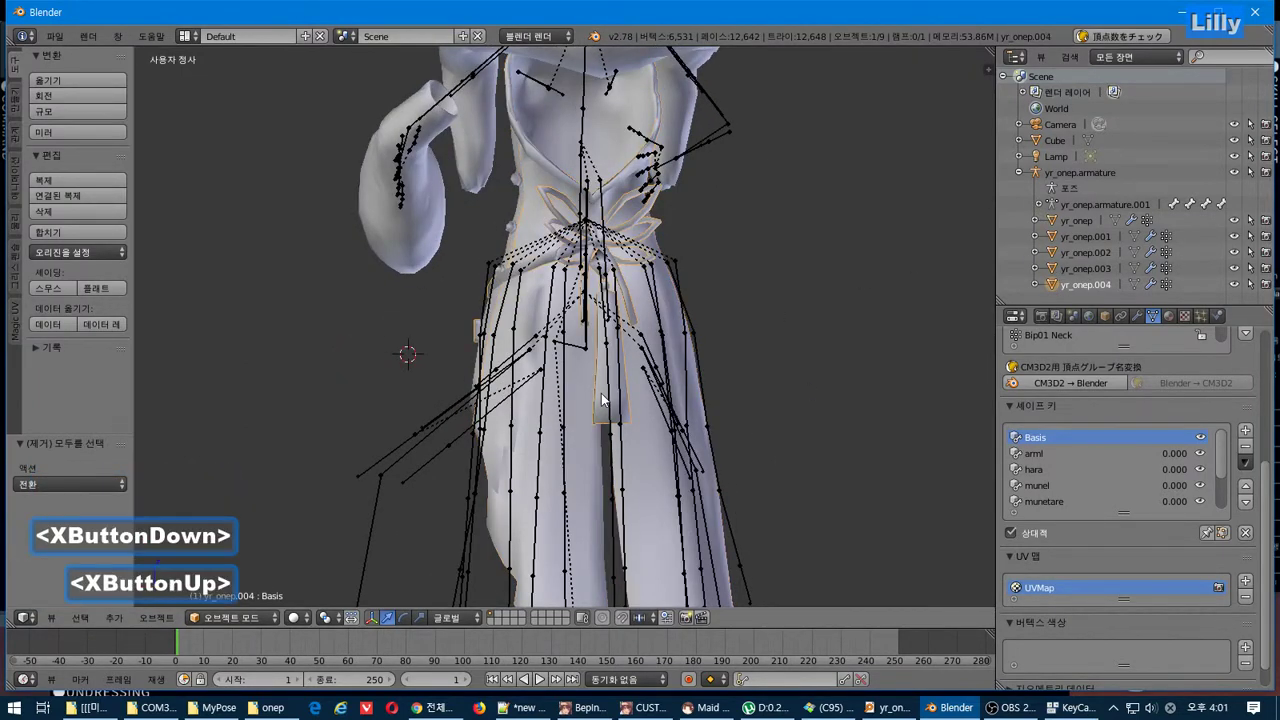
- From the right side view, select the lower vertices of the ribbon strip hanging at the back of yr_onep.004 in edit mode
middle_drag(666, 354, 722, 334)
scroll(722, 334, up, 2)
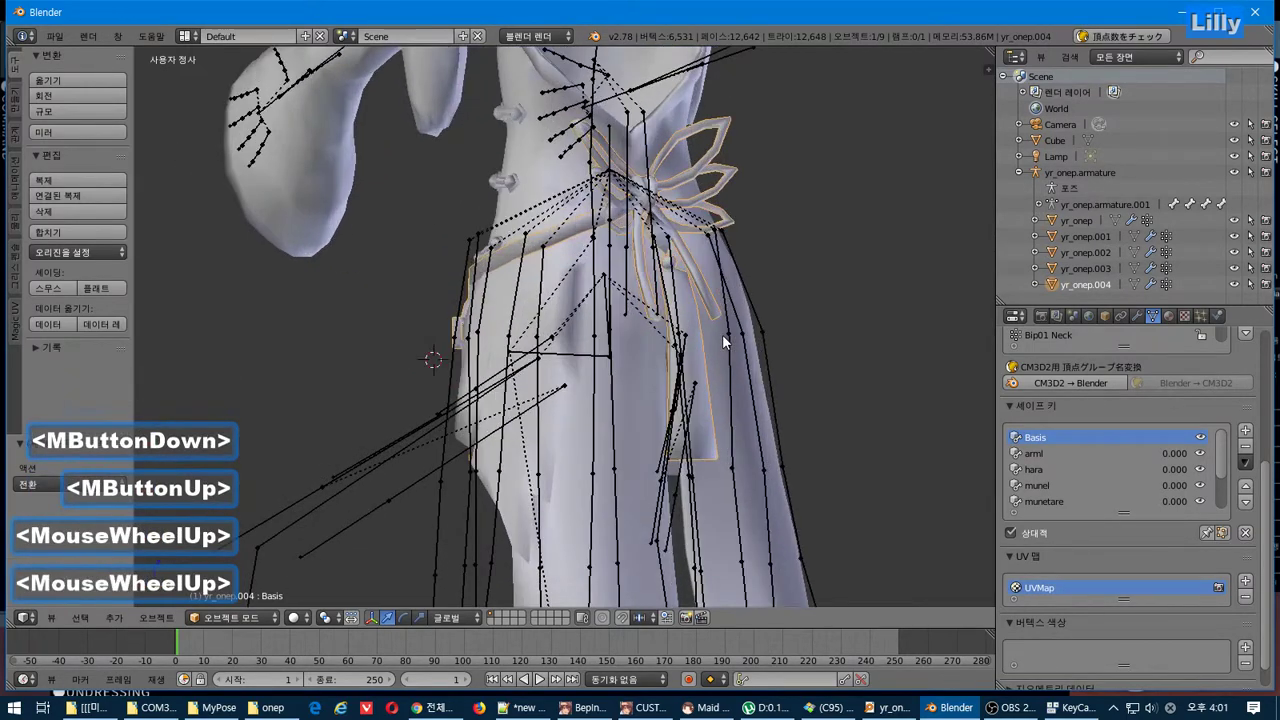
key(KP_3)
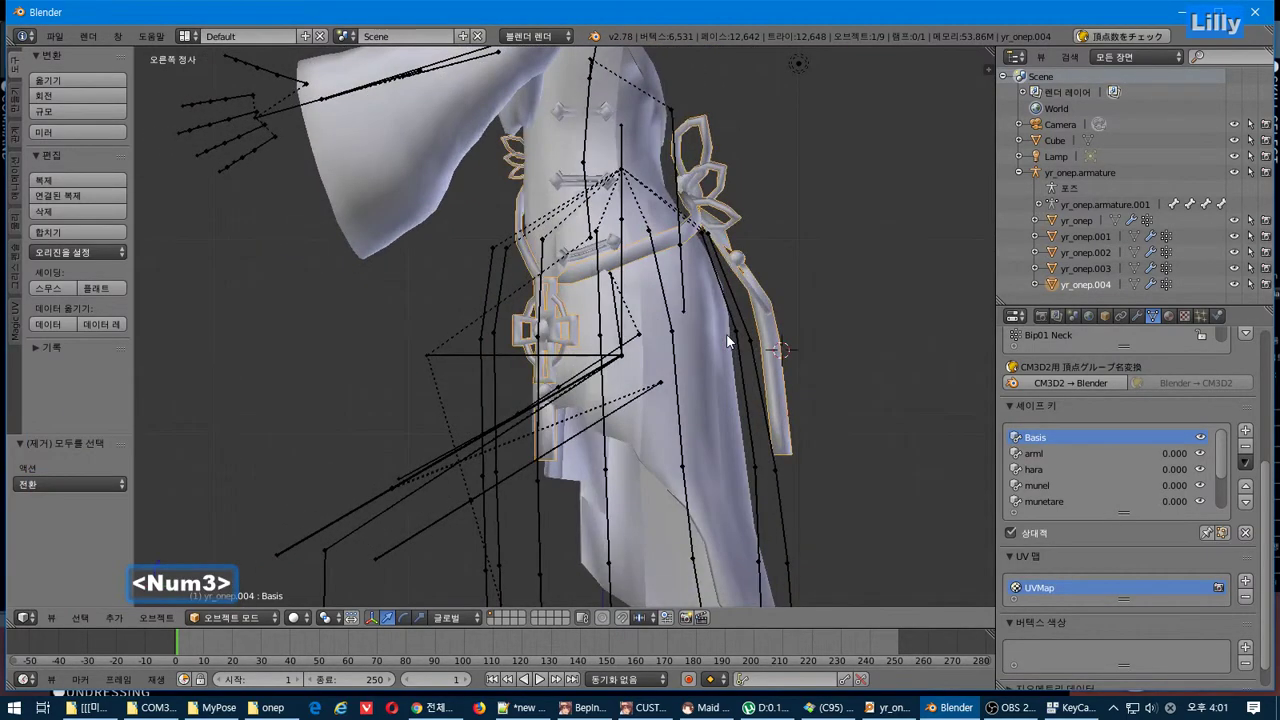
shift+middle_drag(793, 297, 623, 277)
scroll(642, 282, up, 2)
key(Tab)
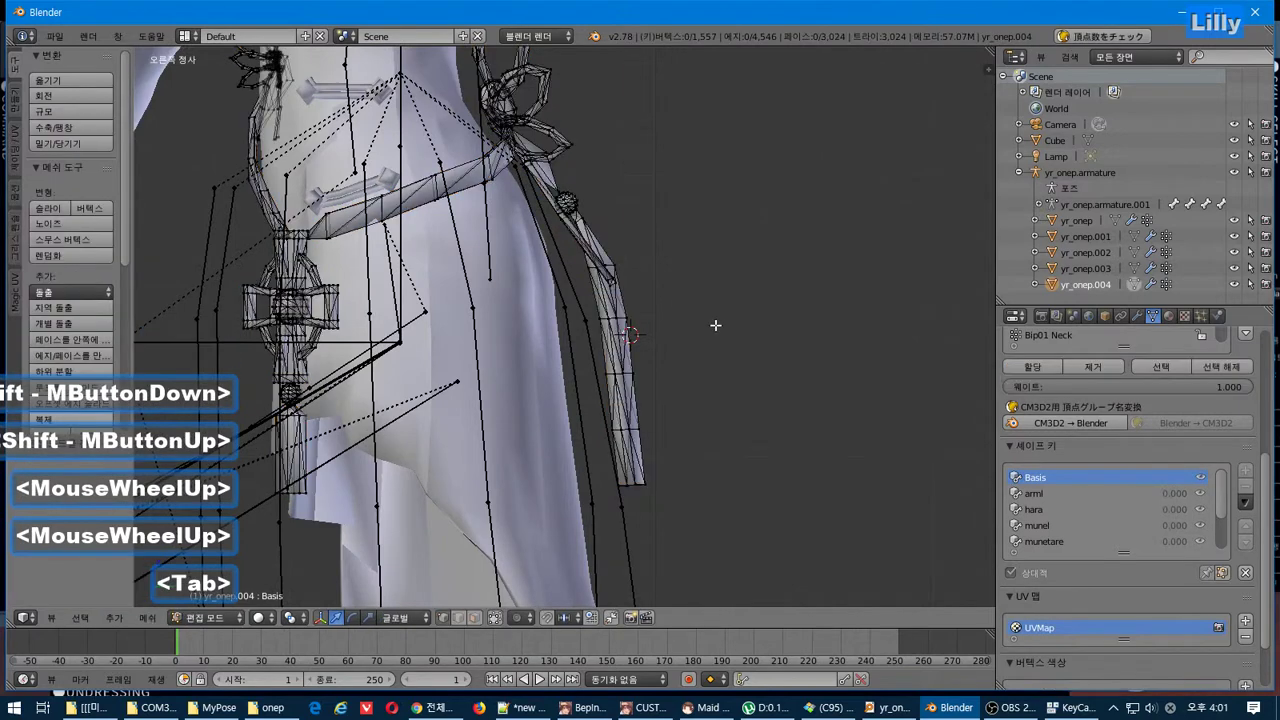
key(b)
drag(700, 307, 573, 540)
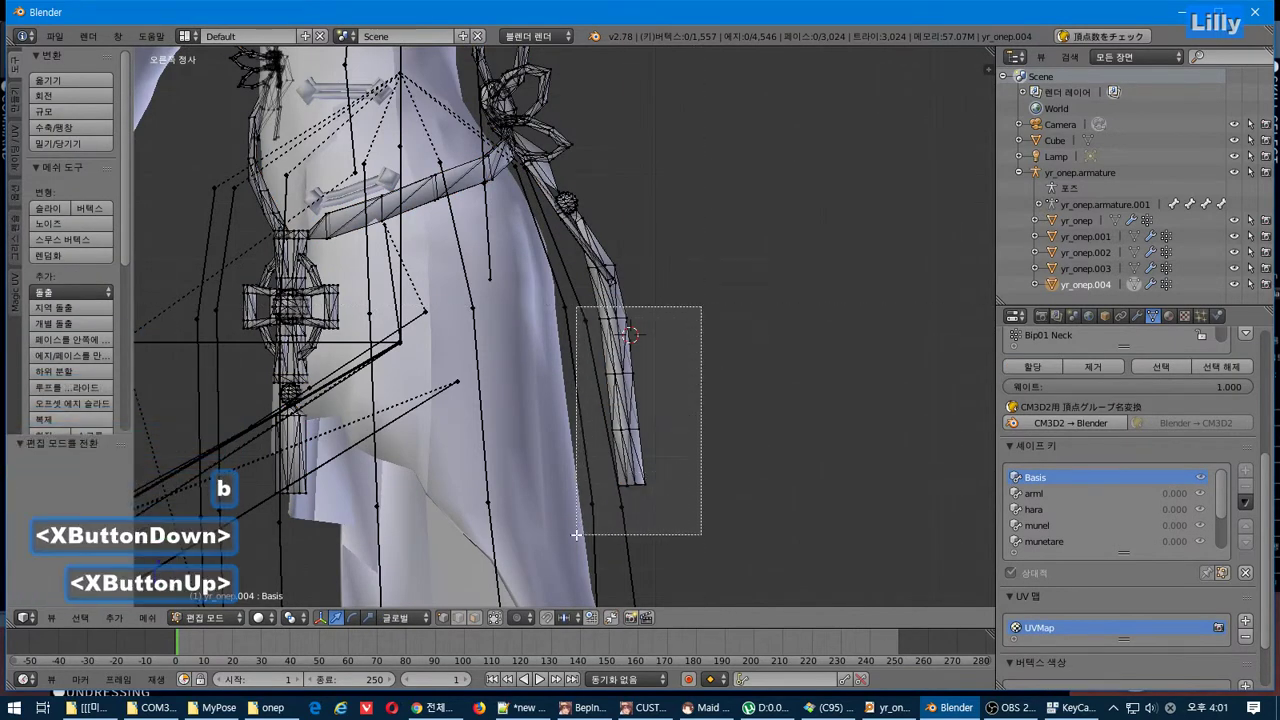
- Place the 3D cursor at the bend above the selected ribbon strip, make it the pivot point and try rotating the strip around it
click(610, 263)
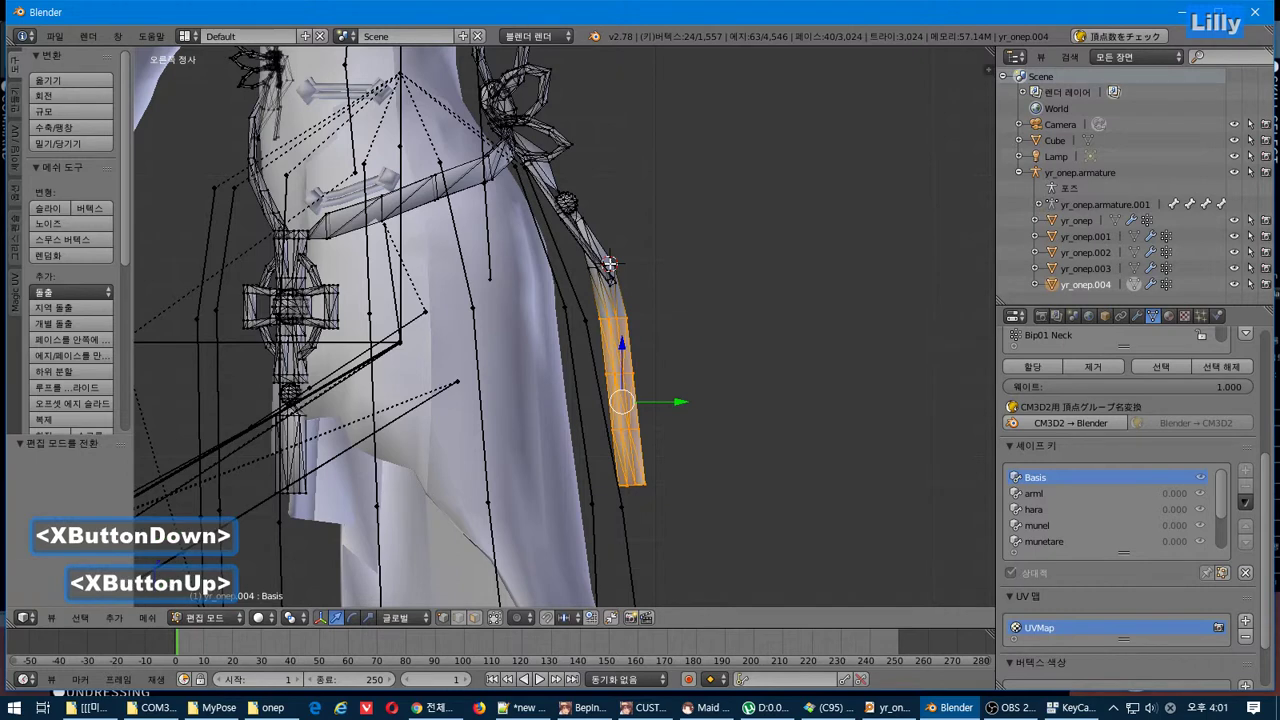
click(293, 622)
click(307, 581)
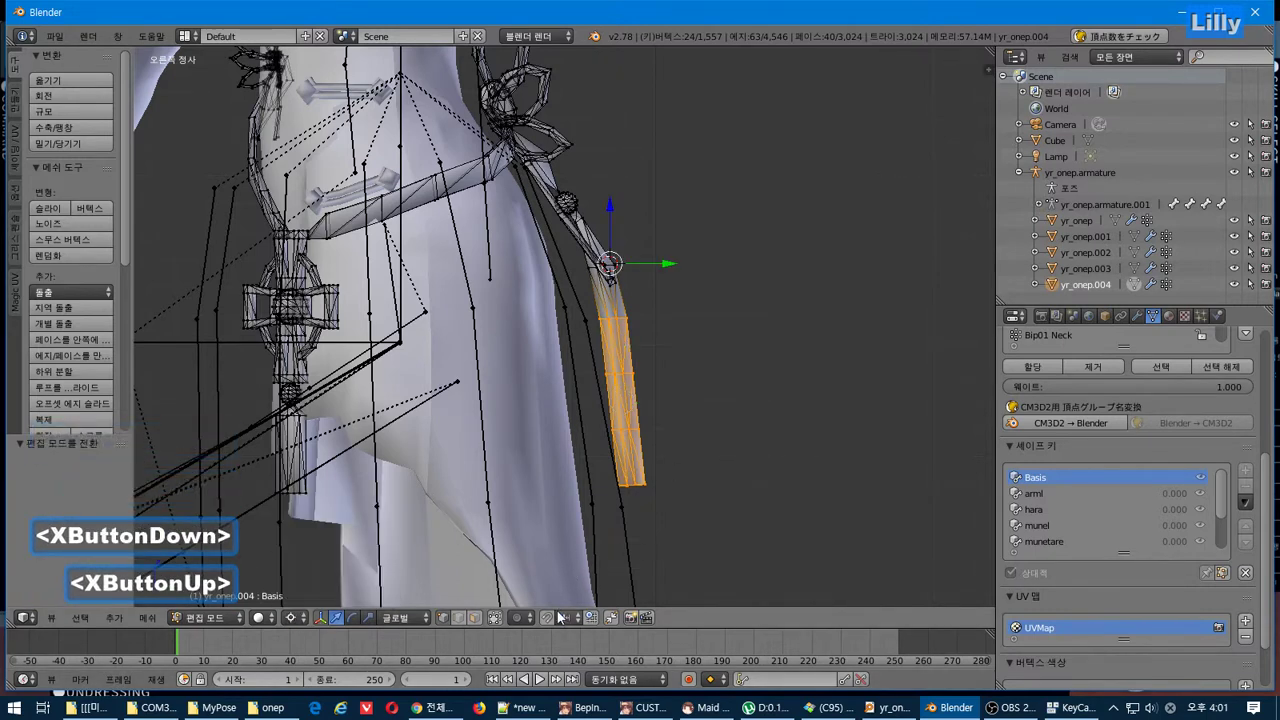
key(r)
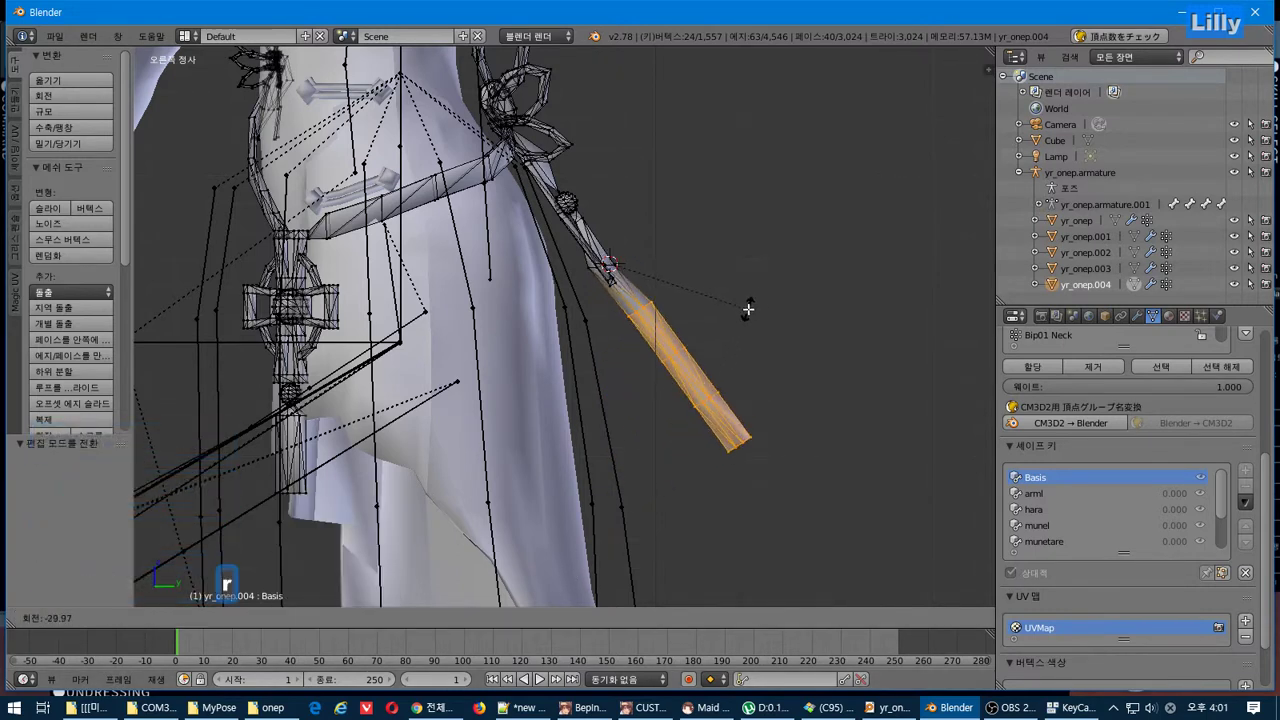
key(Escape)
- Leave edit mode and add a new shape key to yr_onep.004 after the Armature key
key(Tab)
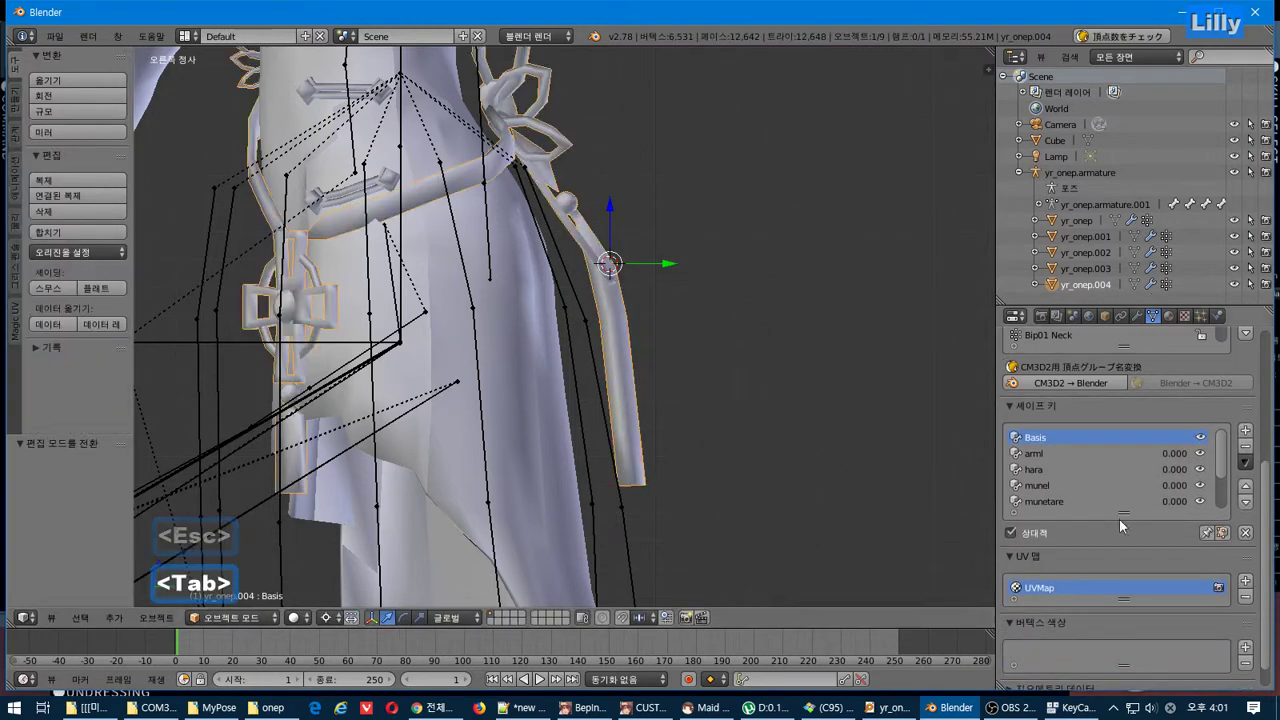
scroll(1105, 476, down, 4)
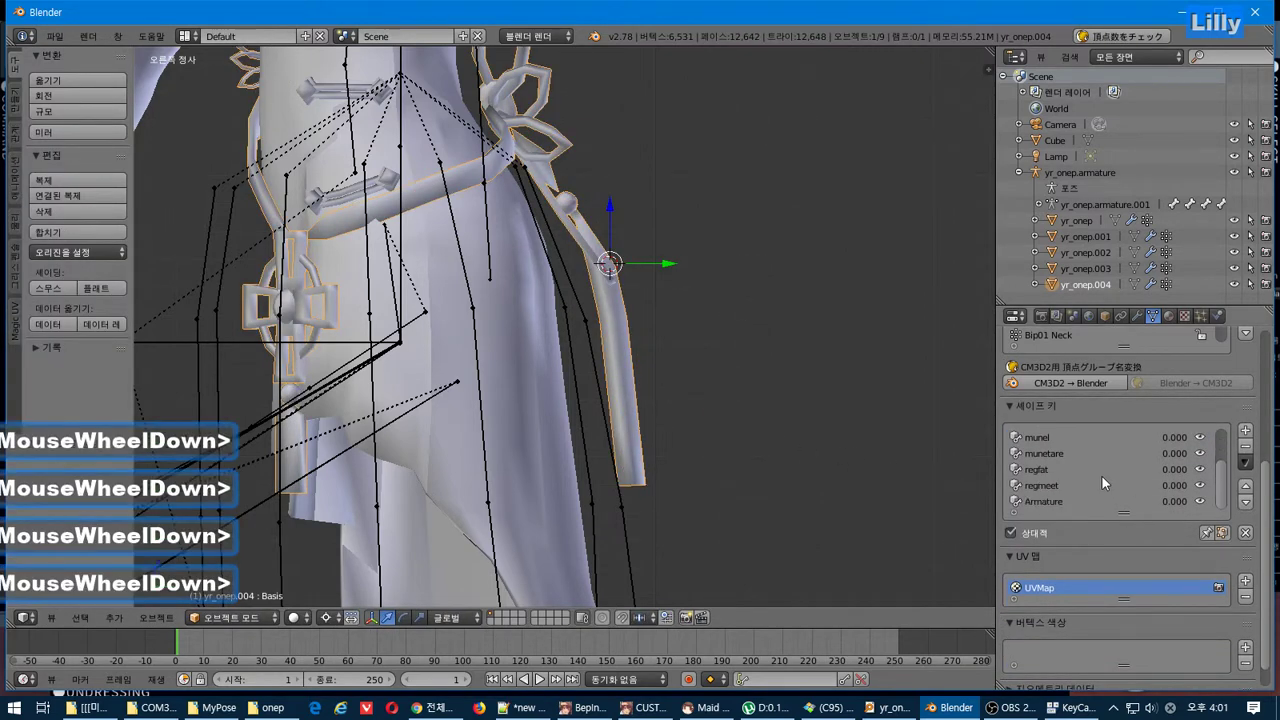
scroll(1102, 476, up, 4)
scroll(1102, 476, up, 2)
scroll(1102, 476, down, 5)
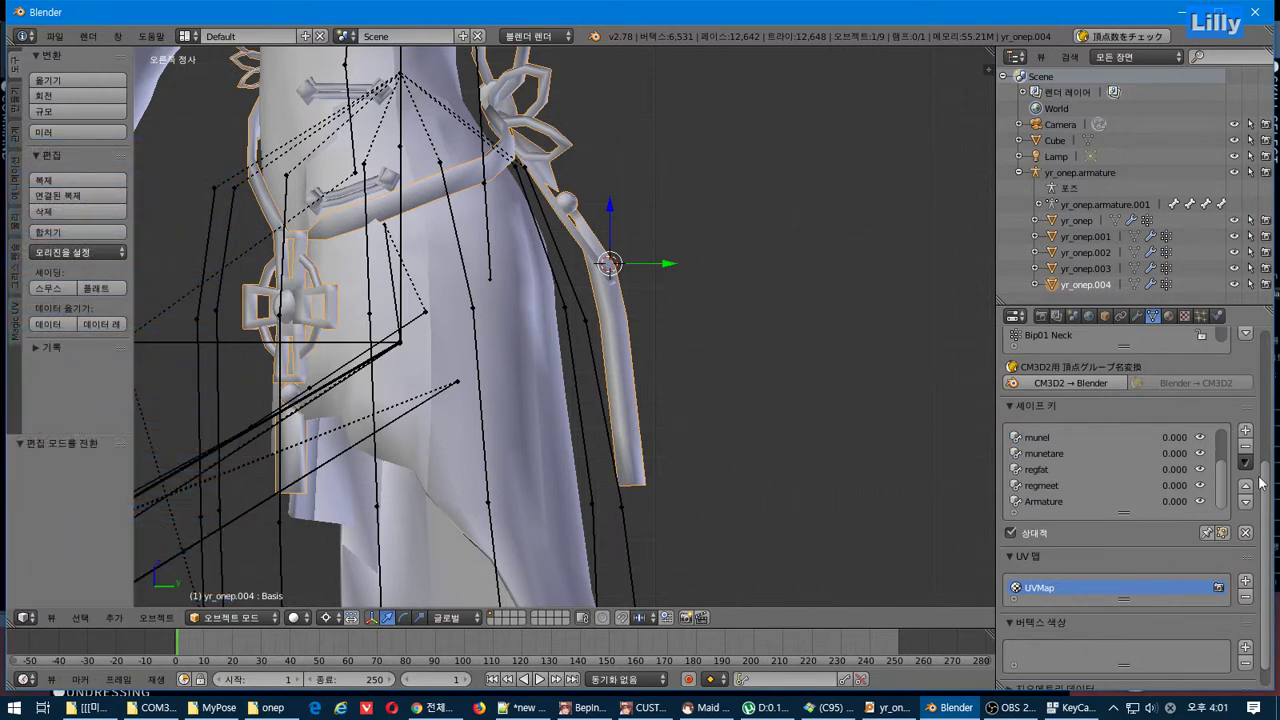
drag(1266, 466, 1266, 414)
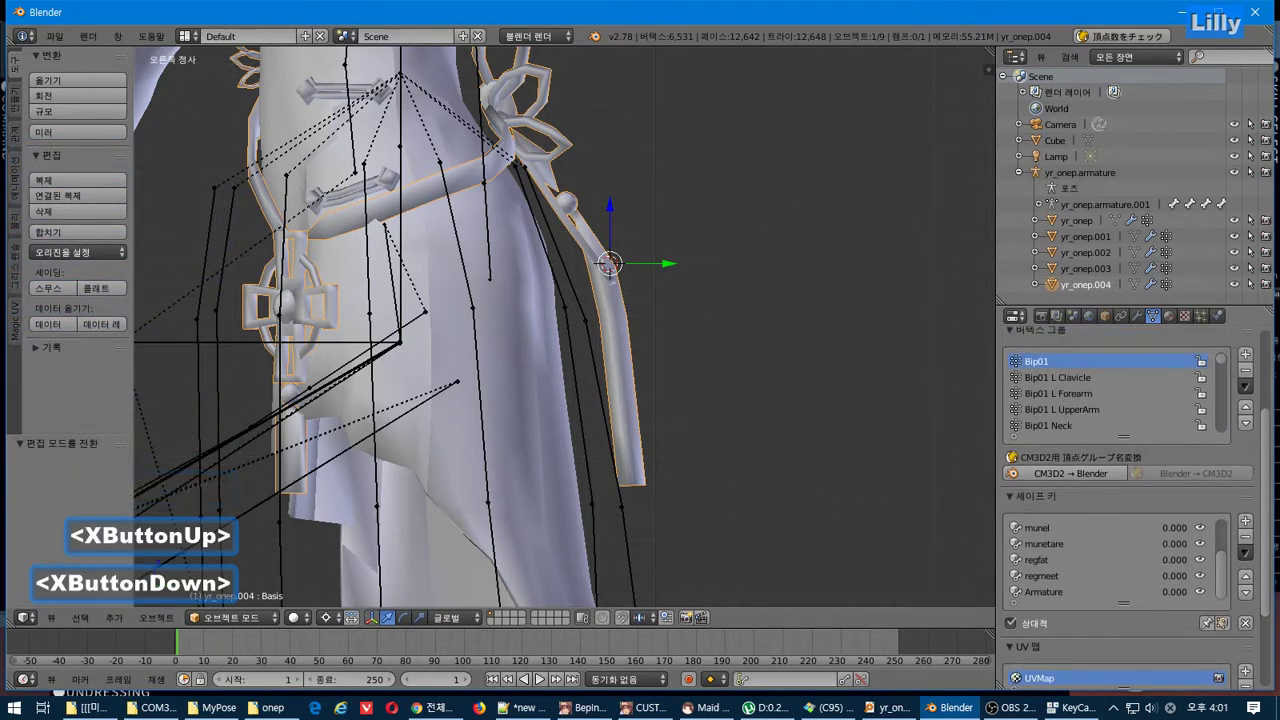
click(1244, 521)
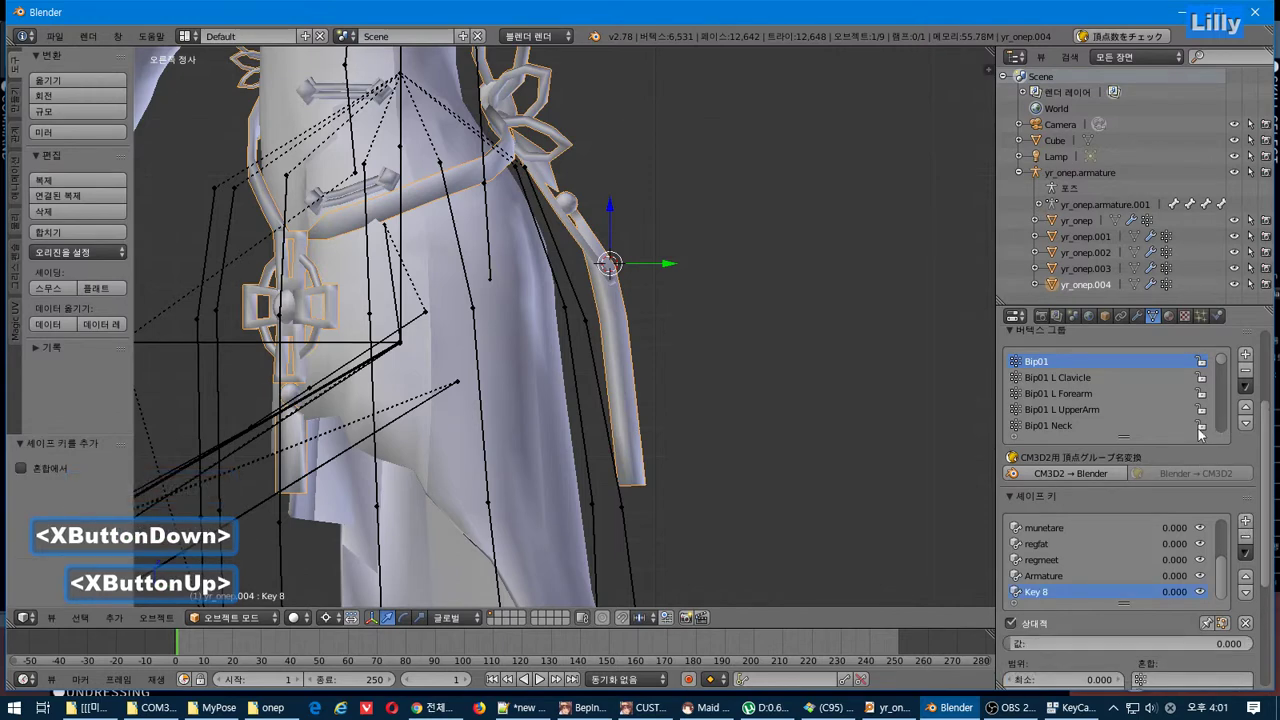
- Rename the new shape key SkirtUp2, copying the word Skirt from the vertex group Skirt08_A_yure_skirt_
drag(1222, 362, 1228, 386)
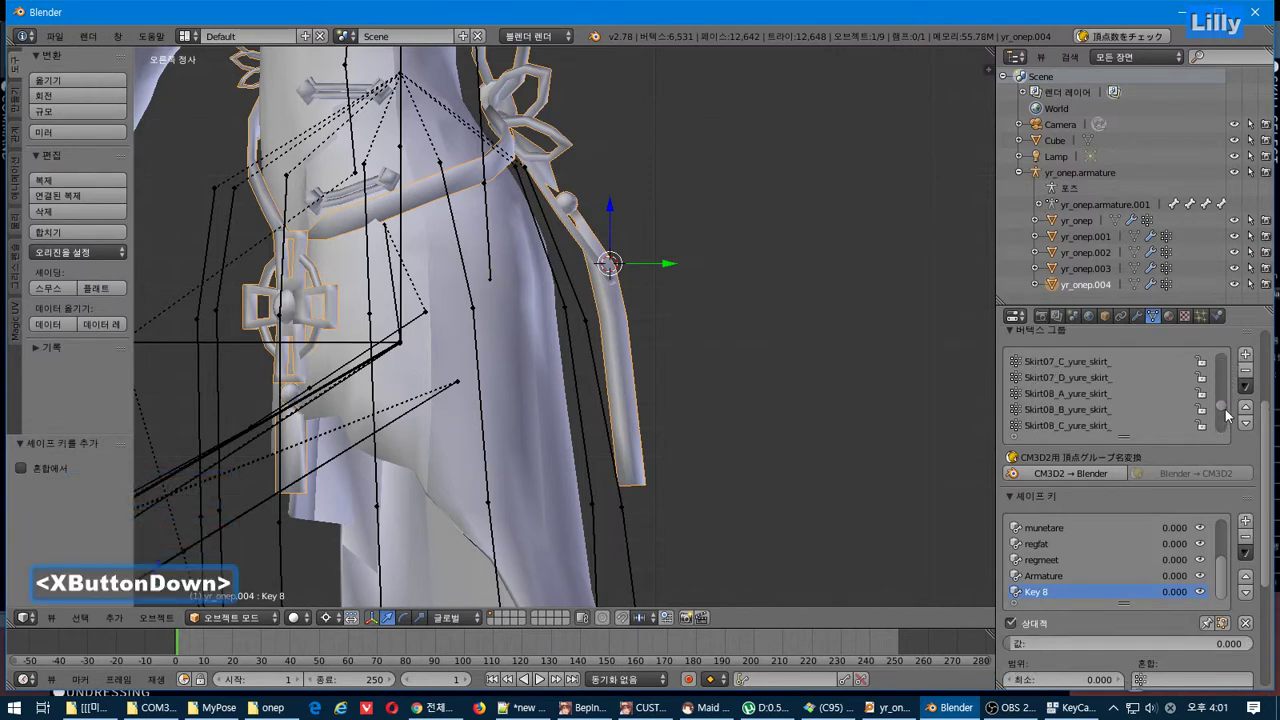
double_click(1058, 395)
drag(1044, 395, 911, 394)
key(ctrl+c)
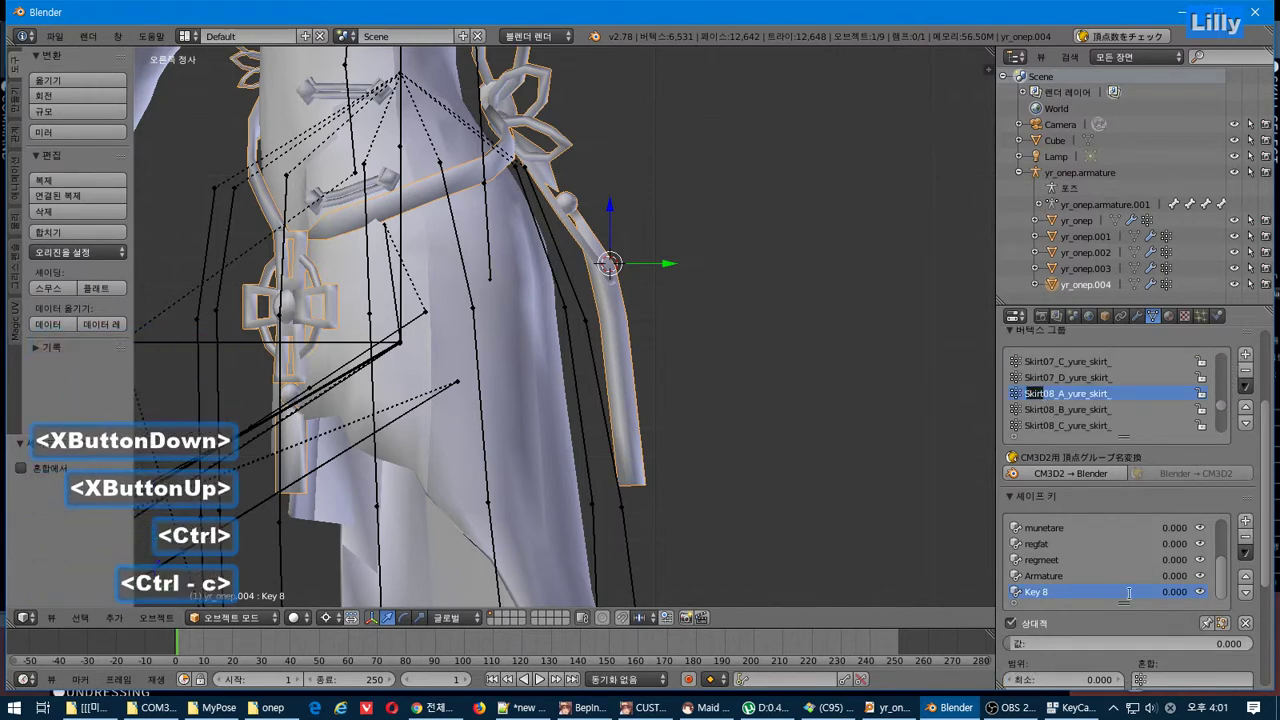
click(911, 394)
double_click(1035, 591)
key(ctrl+v)
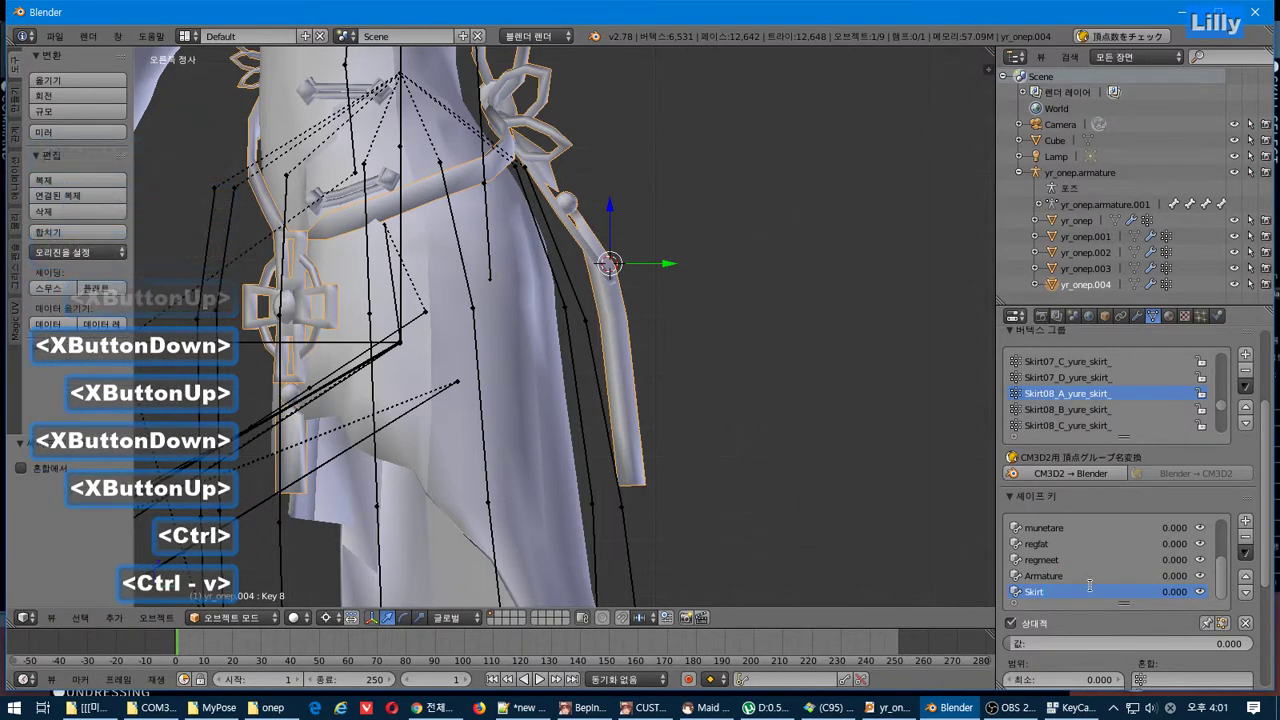
text(Up2)
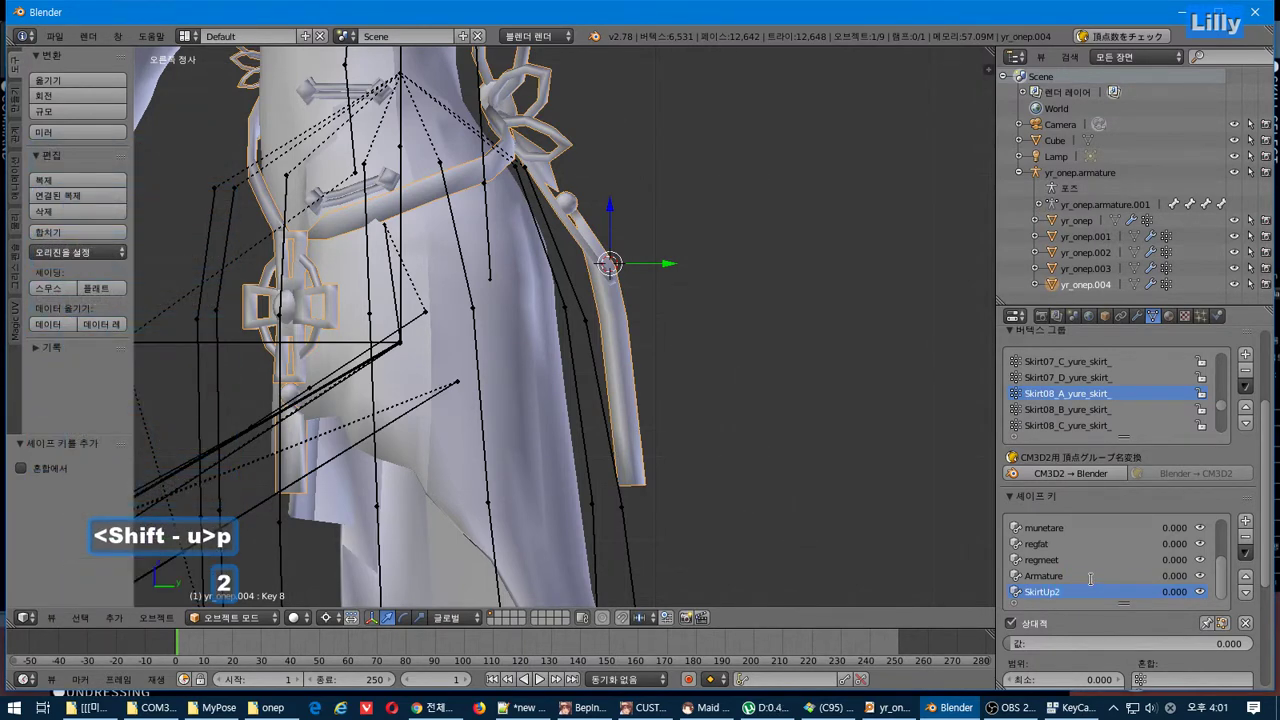
- Copy the shape key name SkirtUp2 and paste it on line 4 of menu 정리.txt from the _CM3D2_Toolkit_PR2 folder, opened in Notepad++
double_click(1072, 591)
key(ctrl+c)
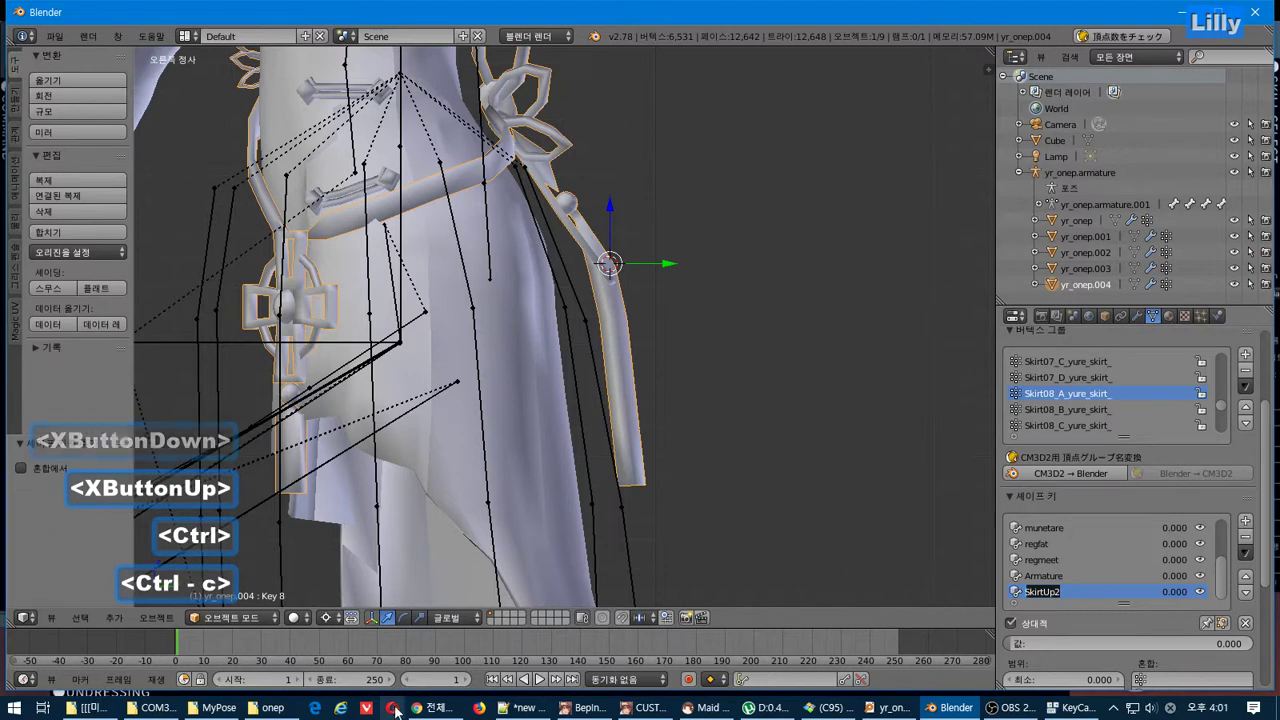
click(508, 710)
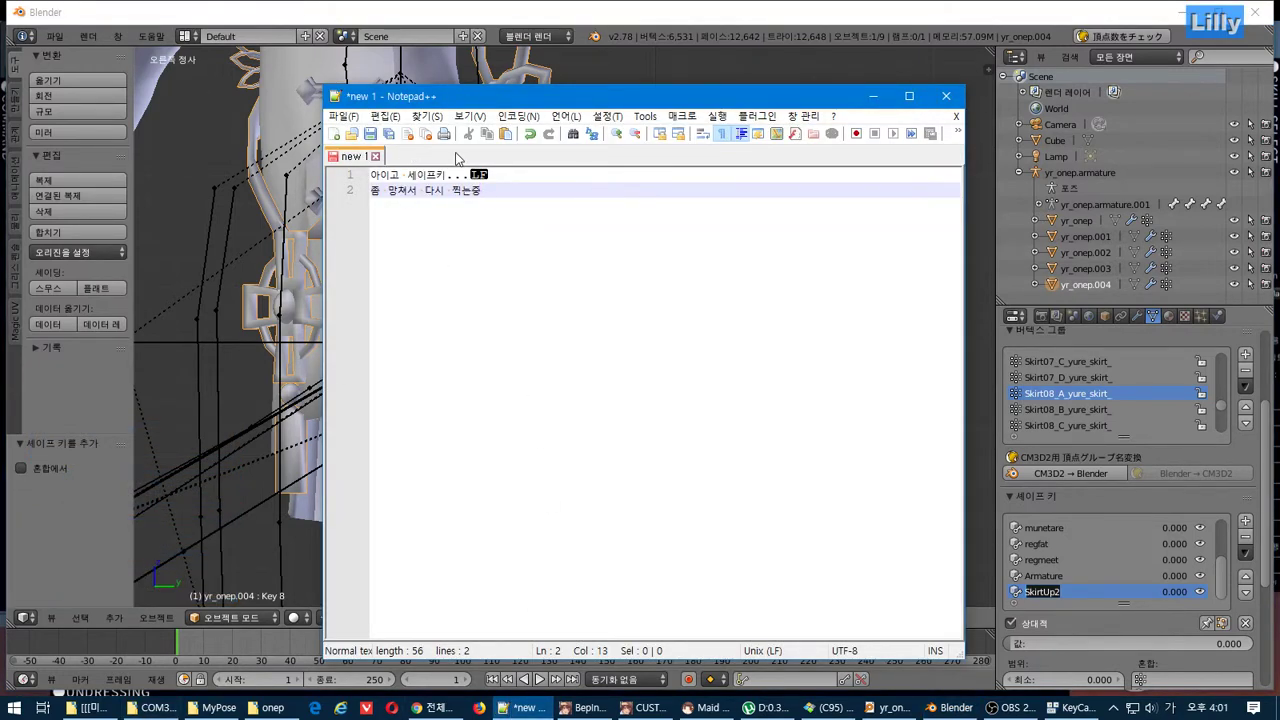
click(143, 708)
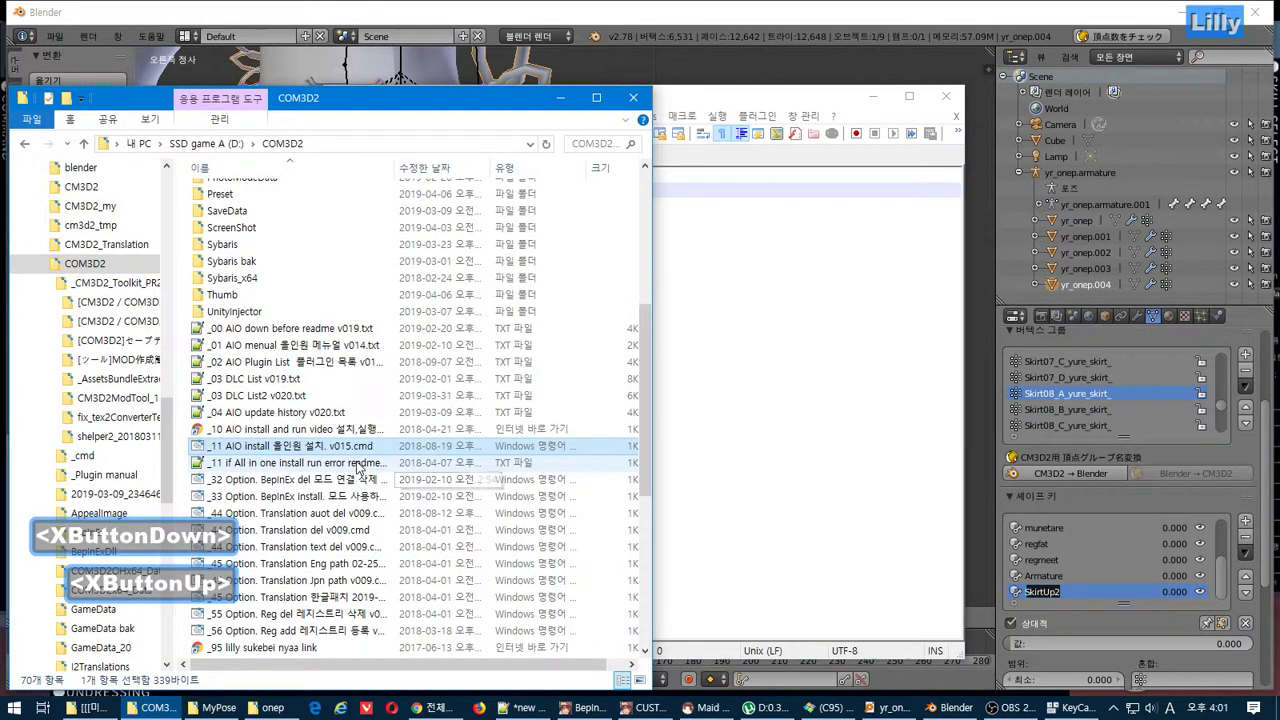
scroll(172, 614, down, 6)
key(alt+Right)
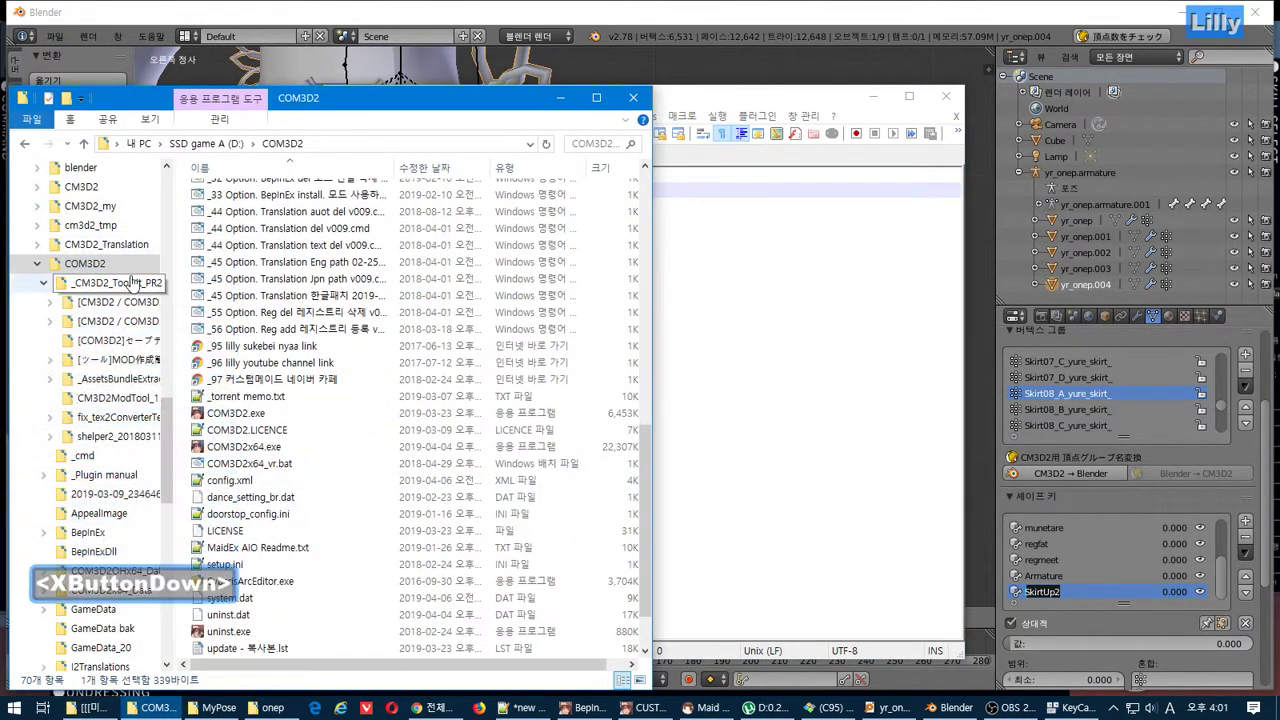
scroll(268, 633, down, 4)
double_click(266, 633)
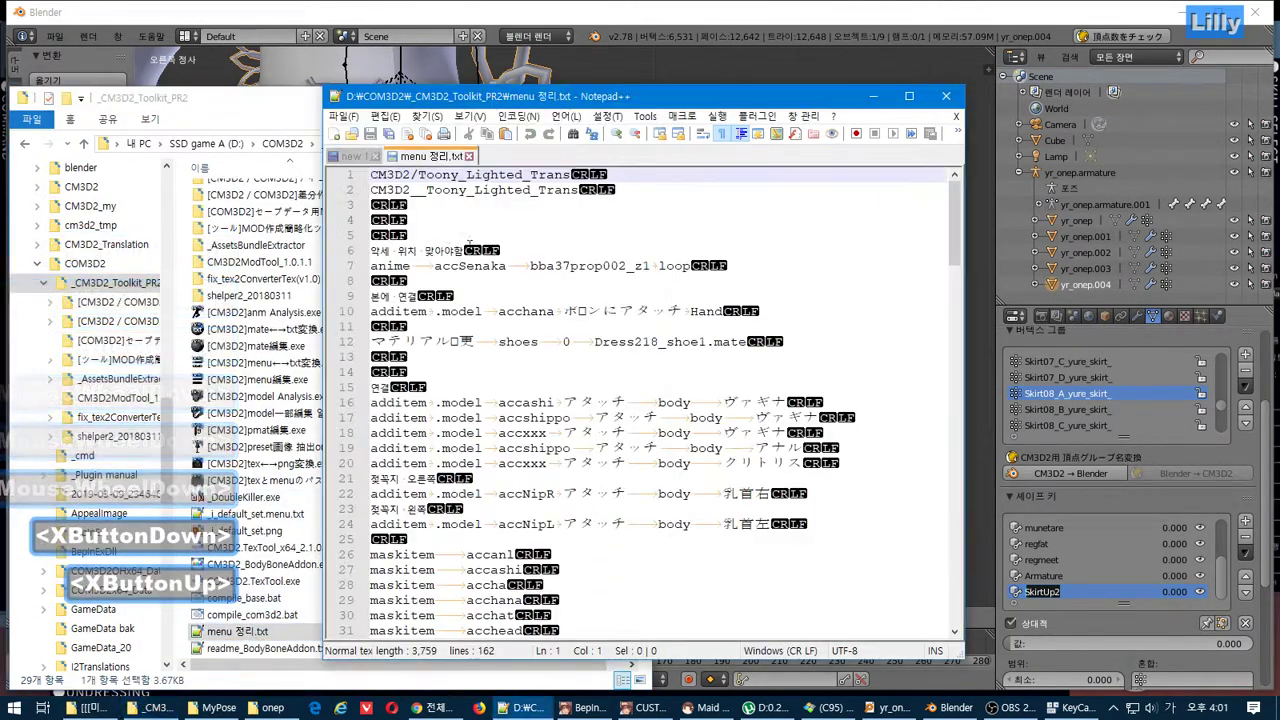
click(517, 225)
key(ctrl+v)
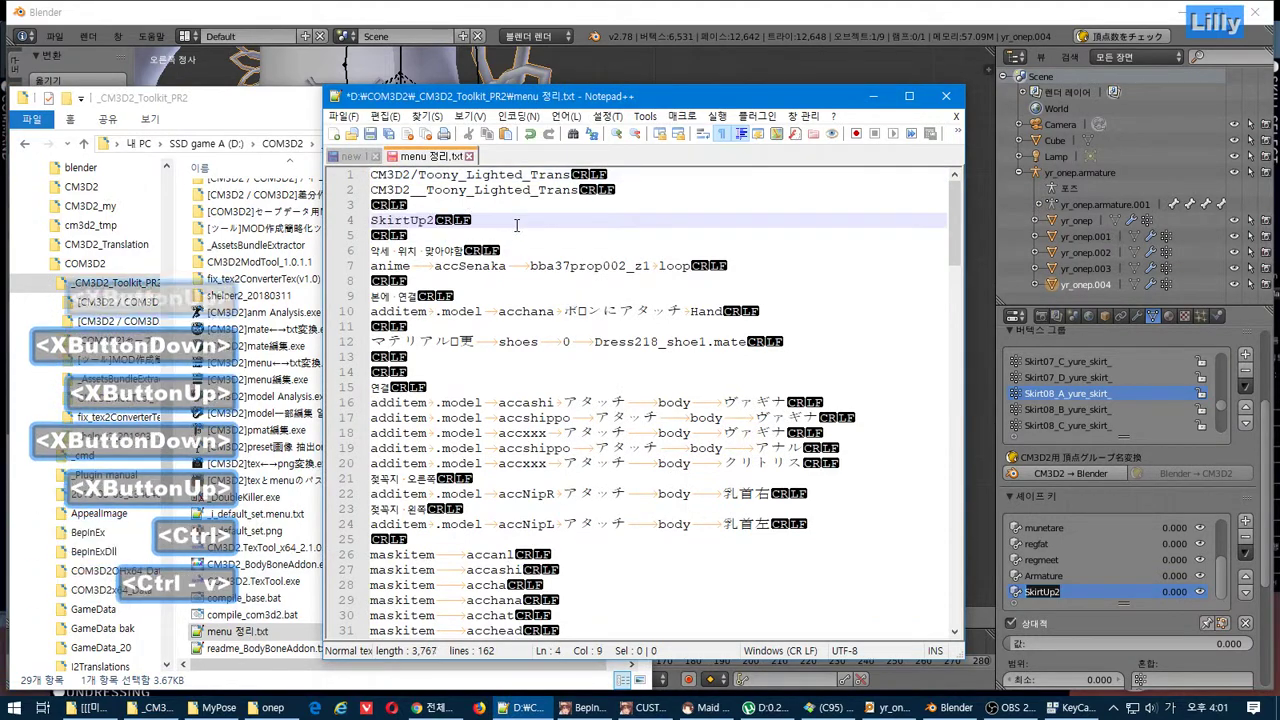
- Switch back to Blender, set the SkirtUp2 shape key's value to 1.000 and enter edit mode on yr_onep.004
click(477, 14)
key(Tab)
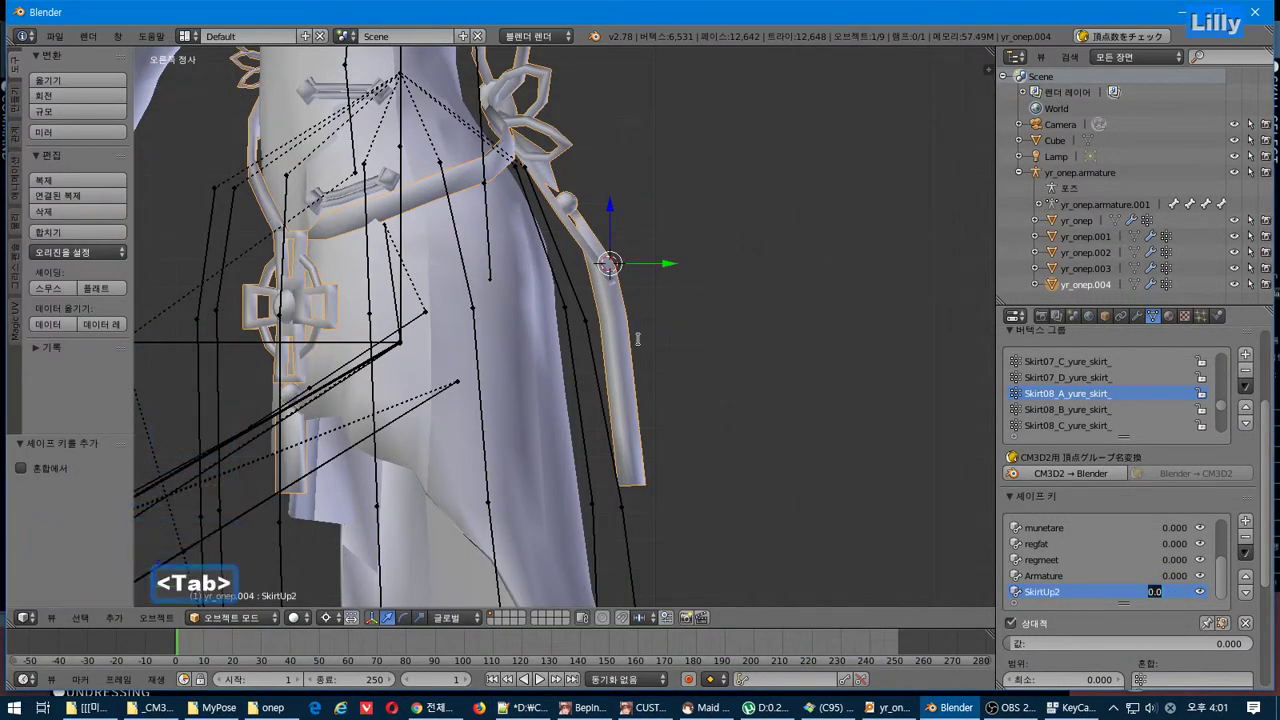
drag(1037, 643, 1250, 643)
key(Tab)
- Rotate the selected ribbon strip about -31° around the 3D cursor, shrink the selection toward its tip and rotate the remainder further upward
key(r)
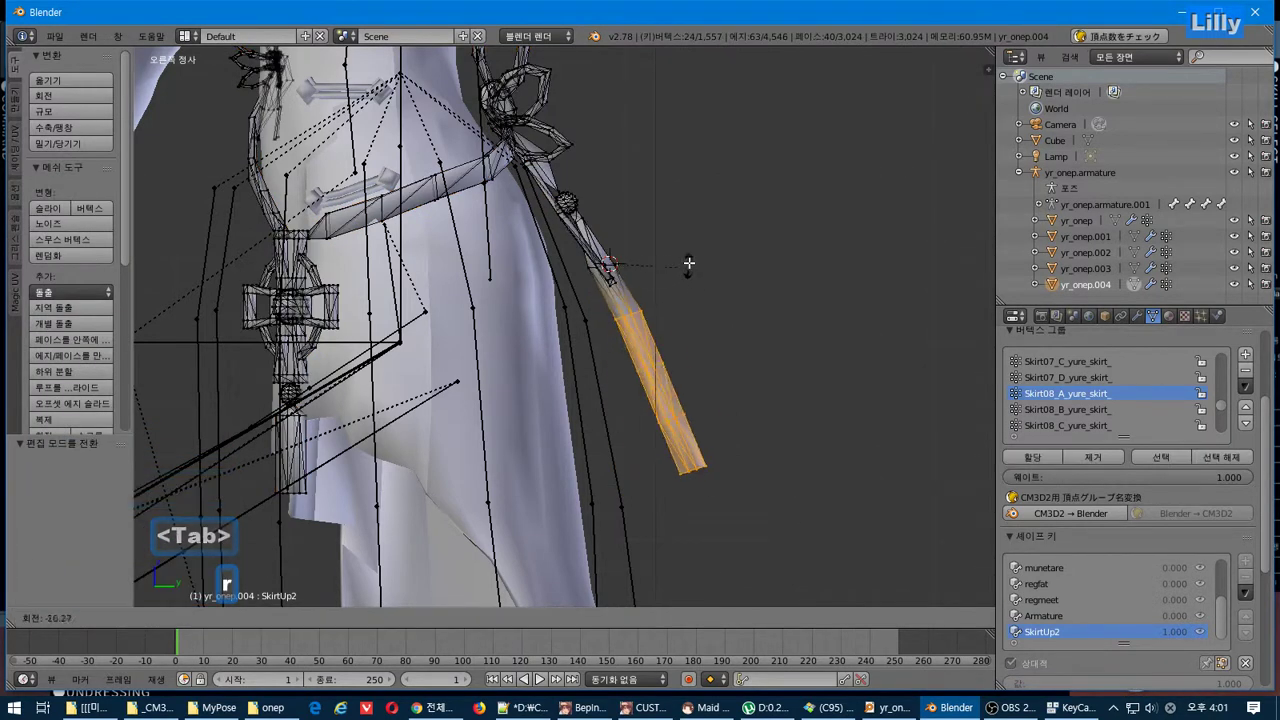
click(680, 251)
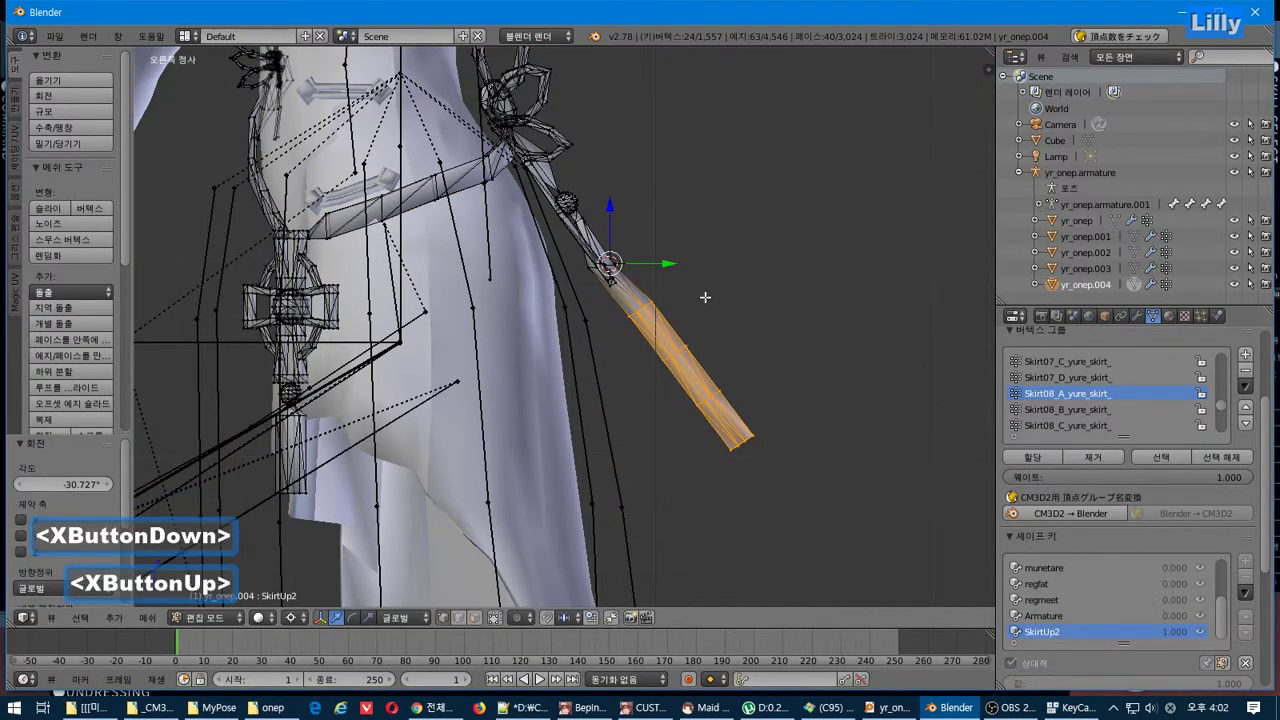
key(ctrl+KP_Subtract)
key(ctrl+KP_Subtract)
key(r)
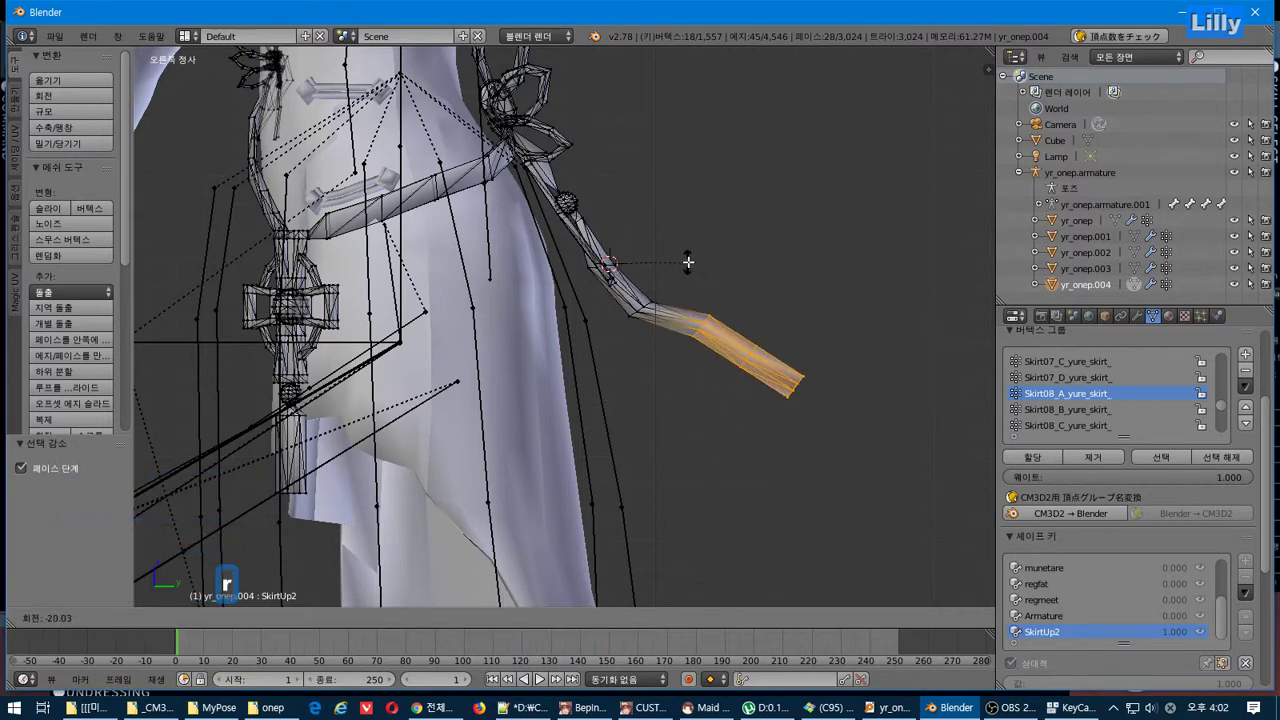
click(688, 260)
- Shrink the selection and rotate the ribbon end about -15°, shrink it again and rotate the tip upward, and leave edit mode
key(ctrl+KP_Subtract)
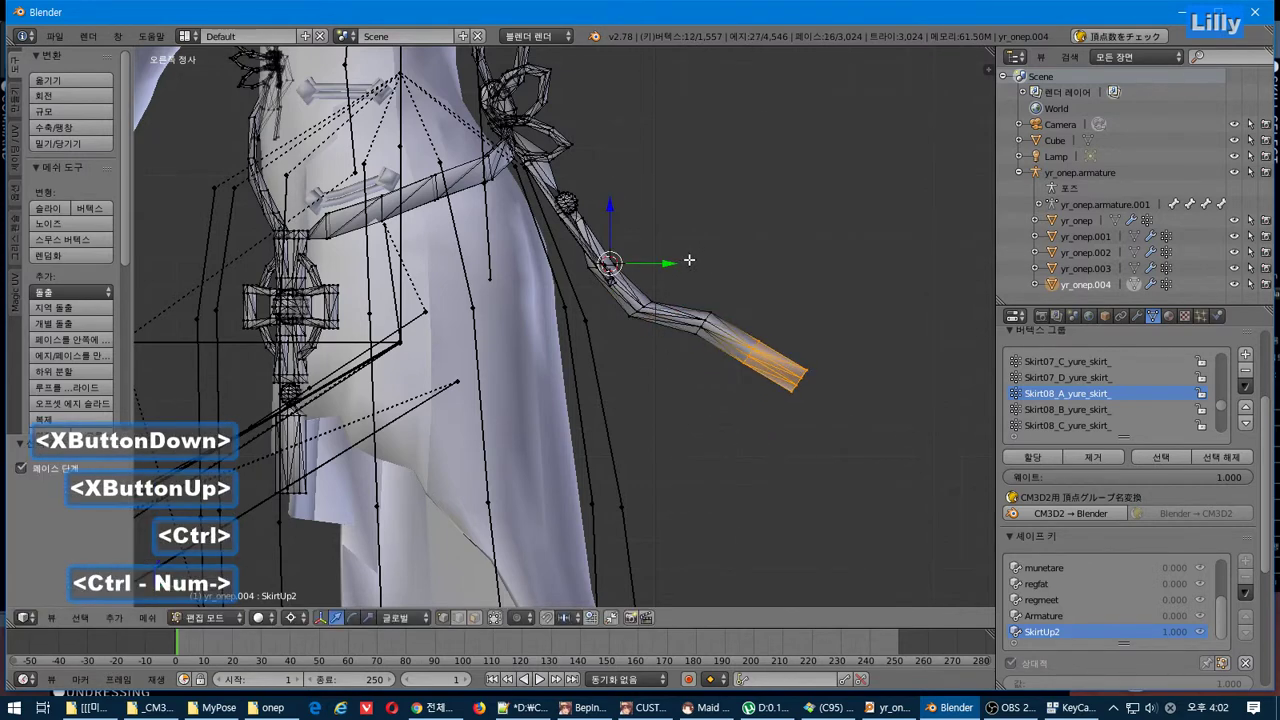
key(r)
click(668, 246)
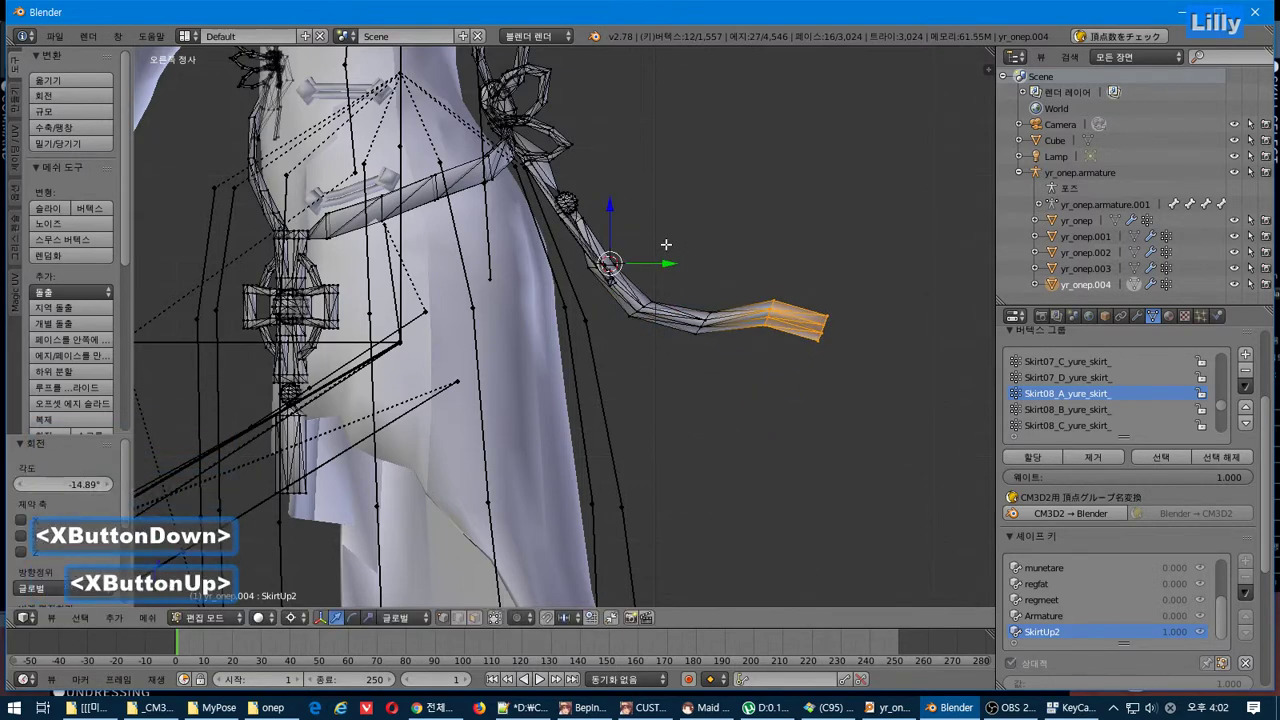
key(ctrl+KP_Subtract)
key(r)
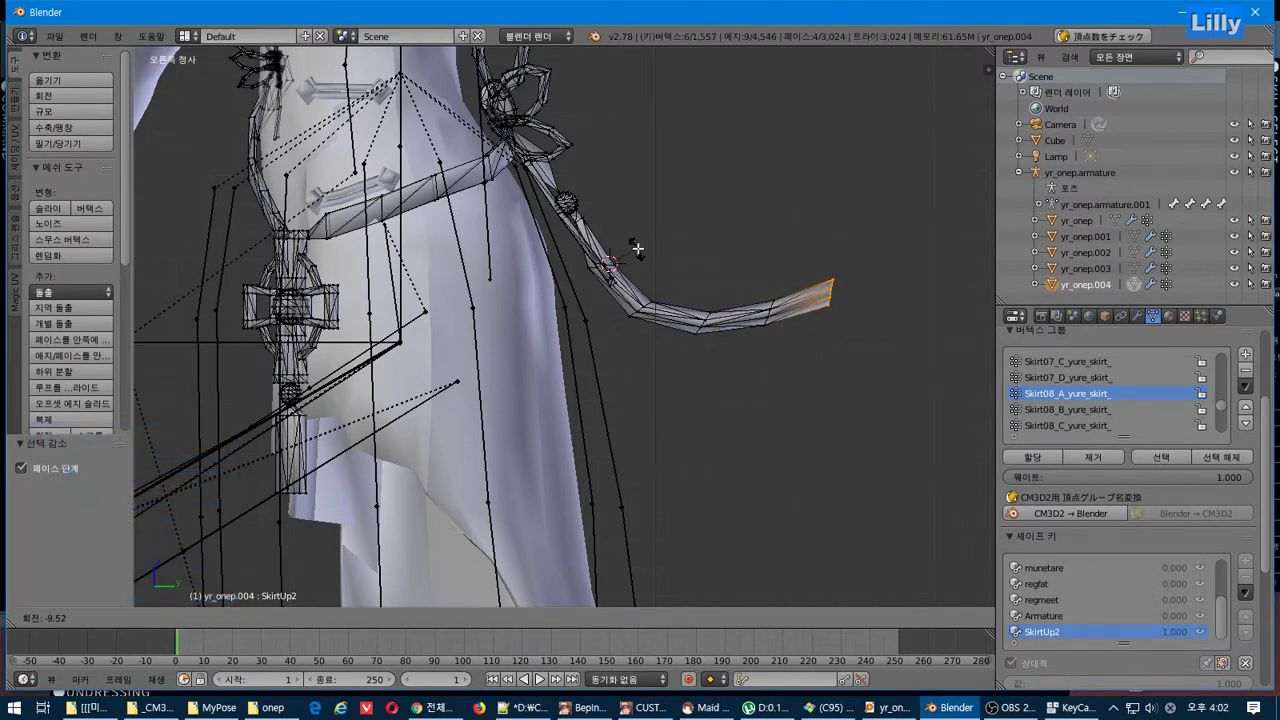
click(640, 252)
middle_drag(720, 329, 662, 334)
key(Tab)
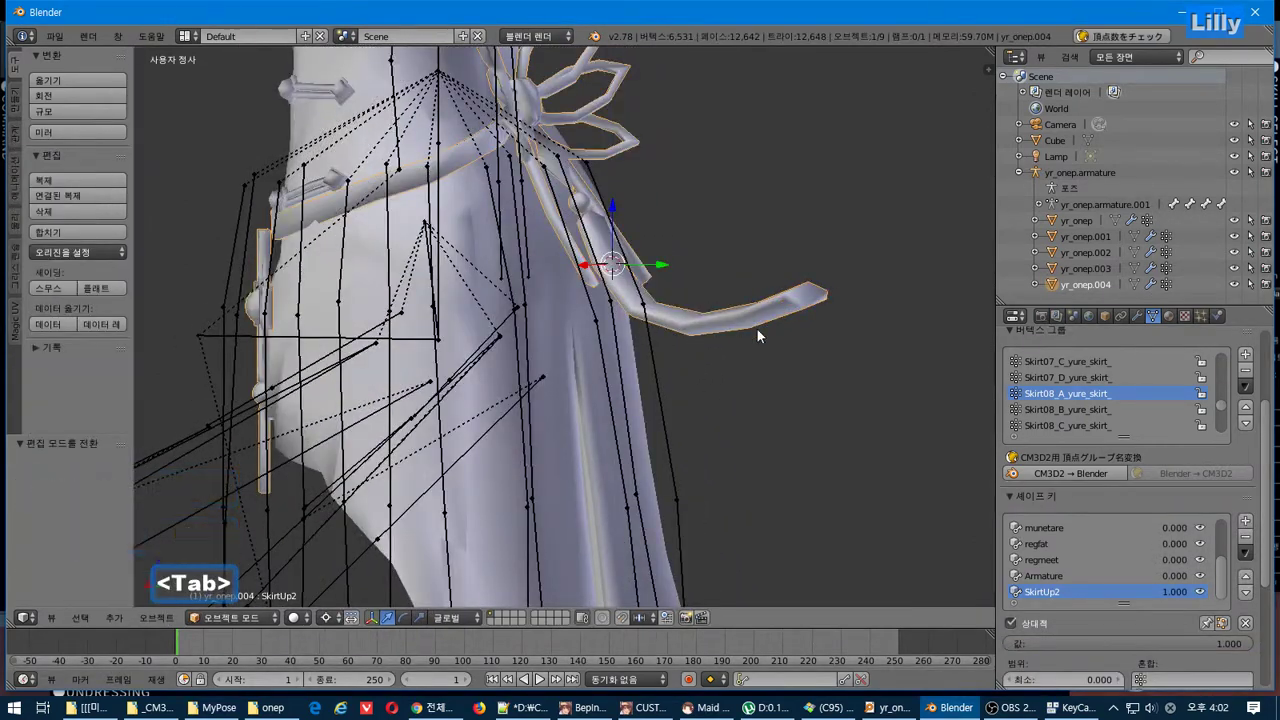
- Hide yr_onep, yr_onep.001, yr_onep.003 and yr_onep.004 so that only the yr_onep.002 dress mesh stays visible
click(1235, 284)
click(1235, 252)
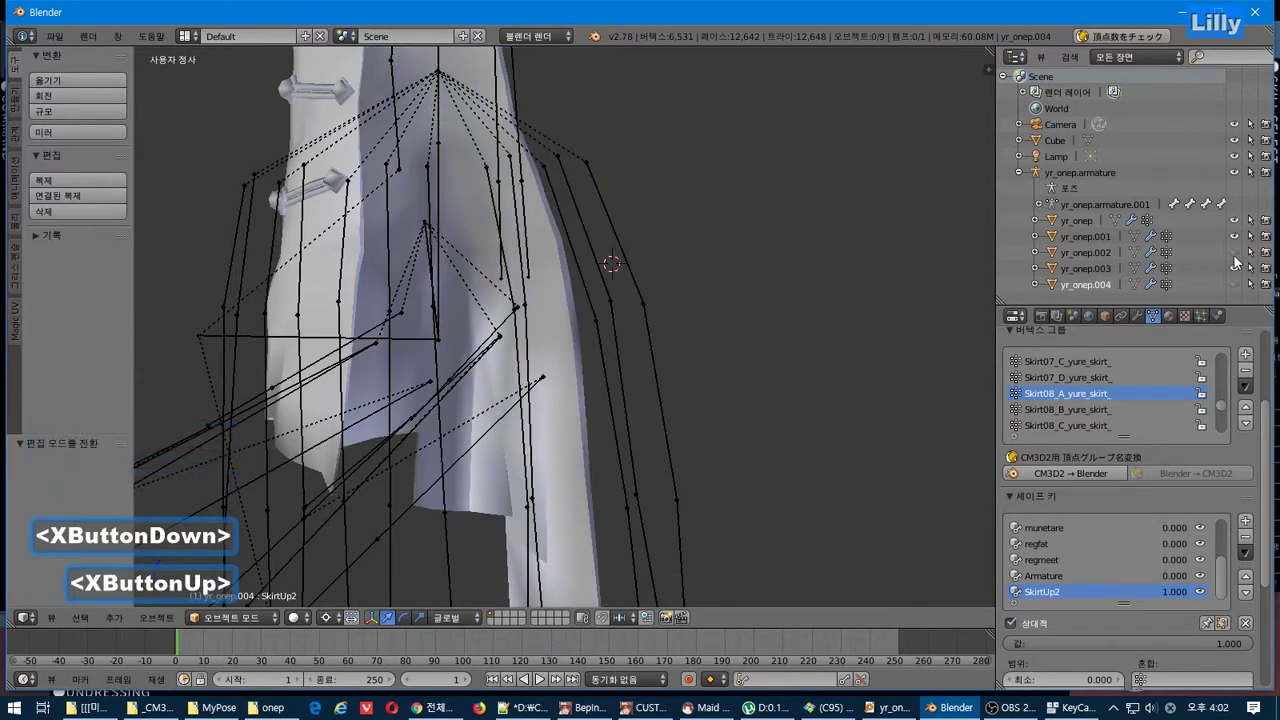
click(1236, 255)
click(1236, 256)
click(1236, 256)
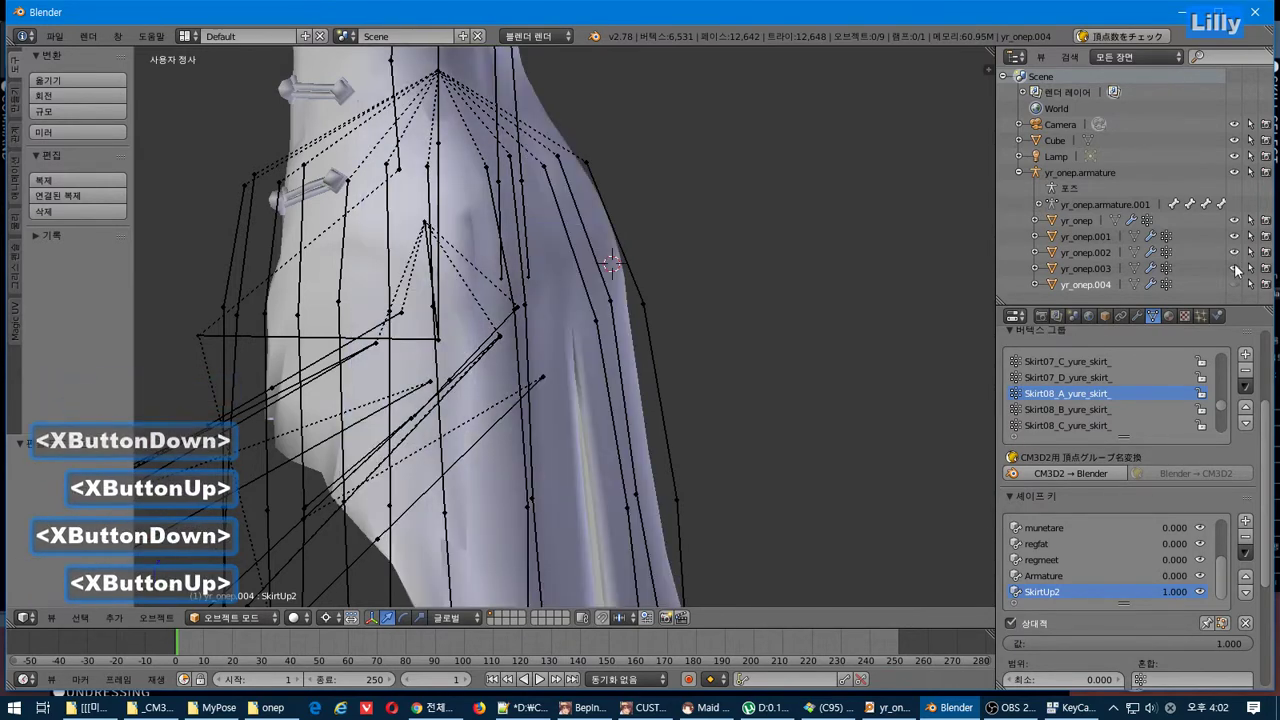
click(1235, 237)
click(1234, 220)
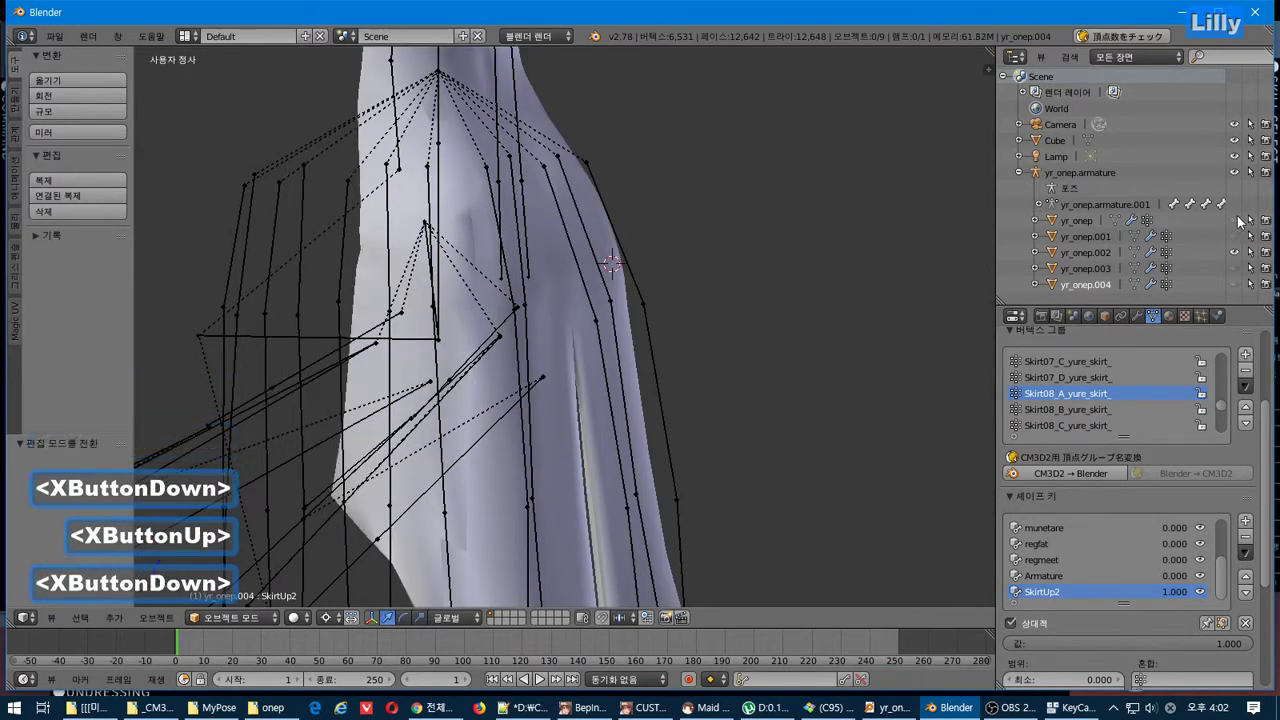
- Enter edit mode on yr_onep.002 and box-select the right-hand half of the dress in front view
middle_drag(465, 298, 595, 285)
scroll(601, 286, down, 1)
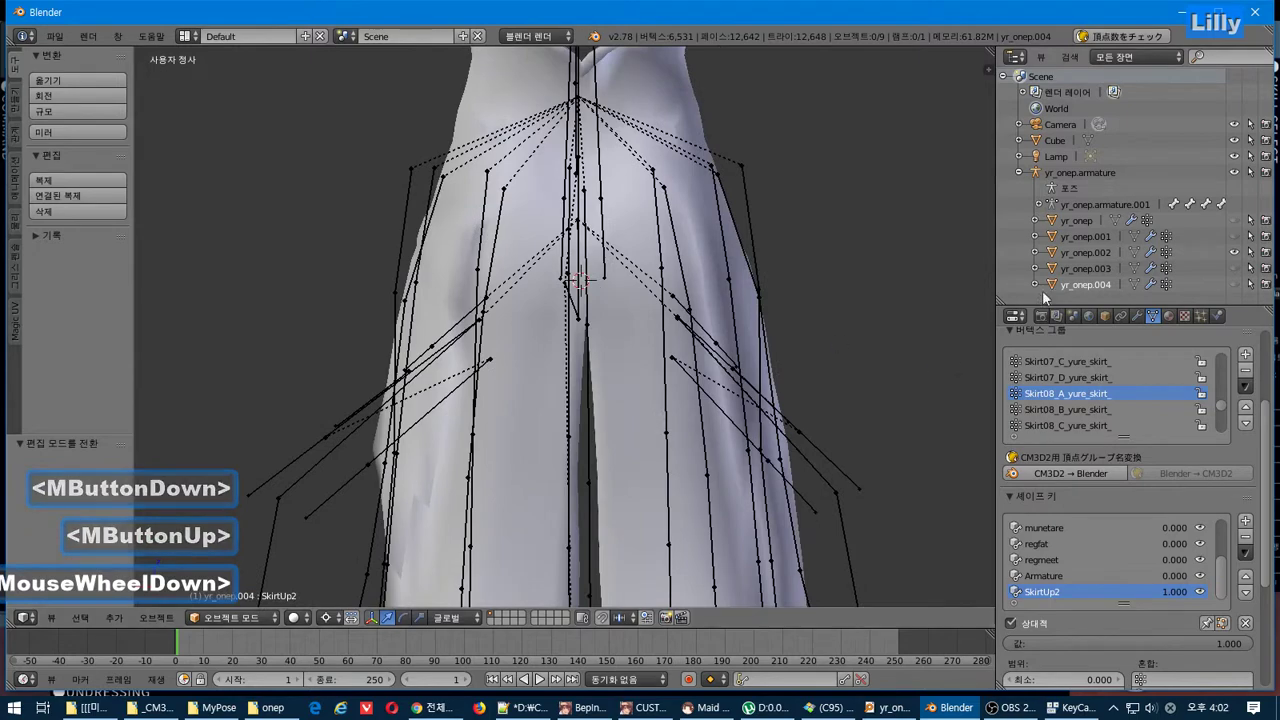
click(1093, 253)
key(Tab)
scroll(644, 318, down, 2)
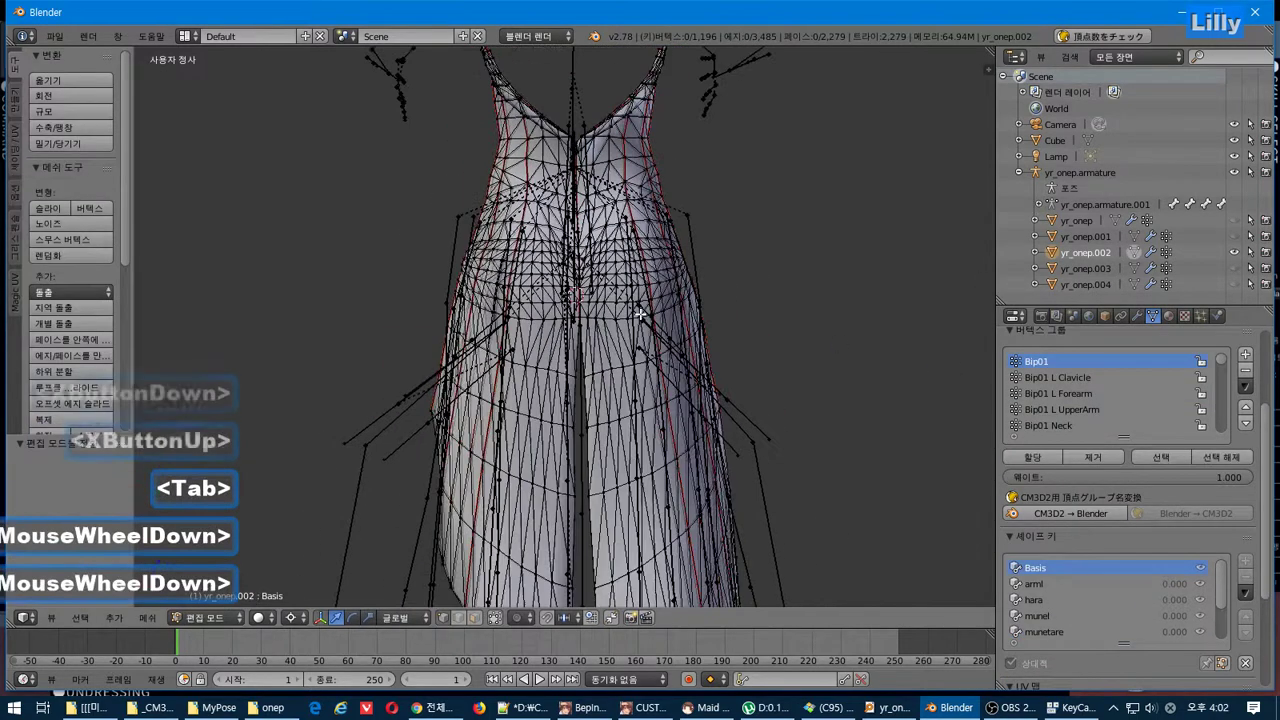
key(KP_1)
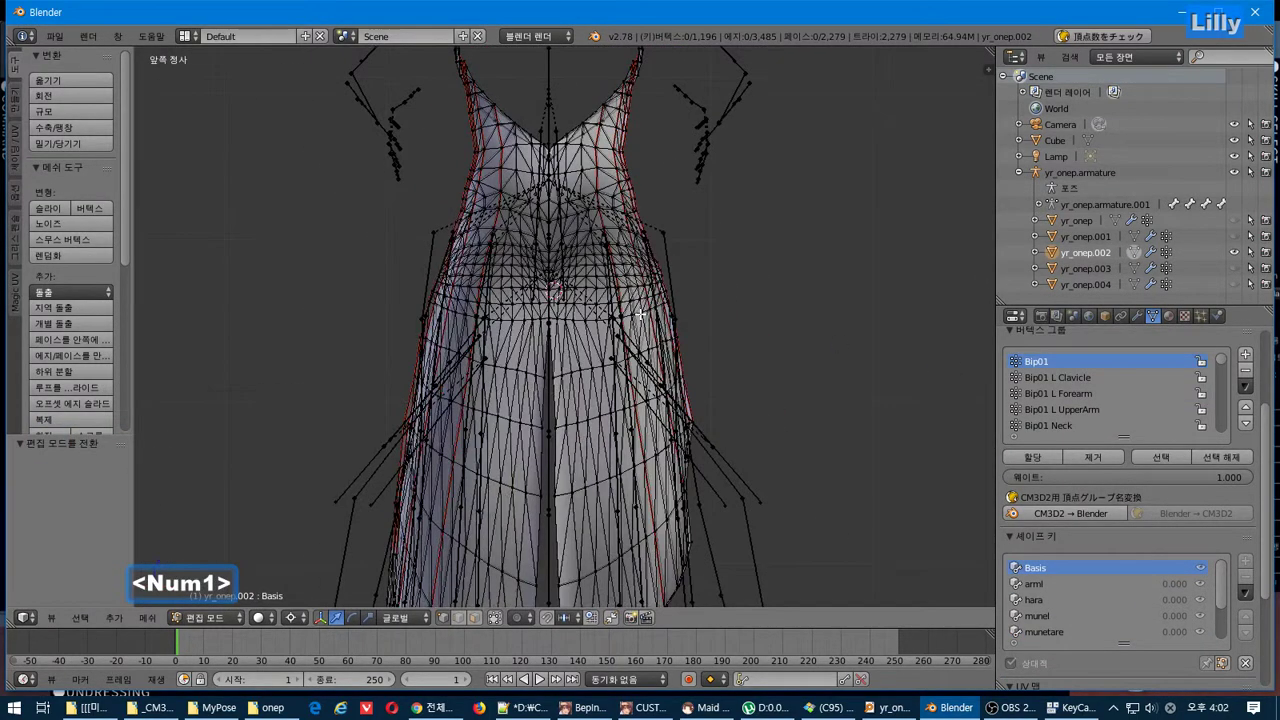
scroll(734, 260, down, 3)
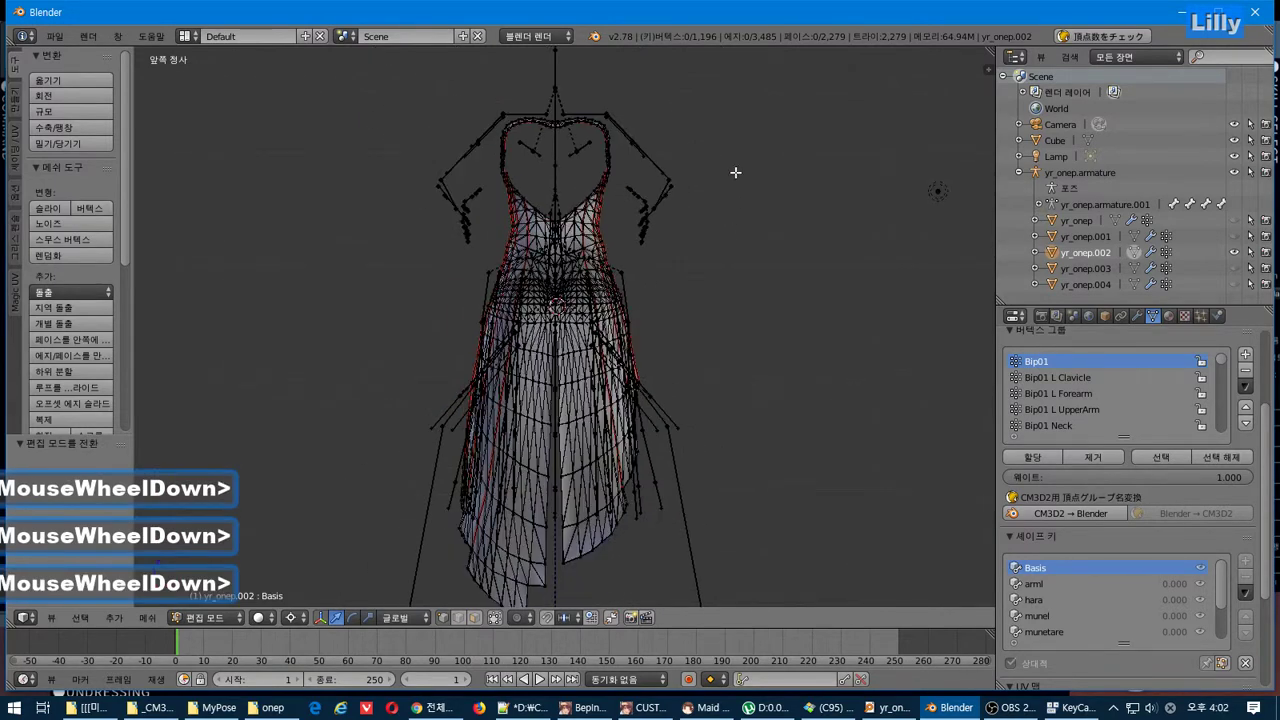
key(b)
drag(714, 93, 554, 592)
scroll(645, 465, up, 9)
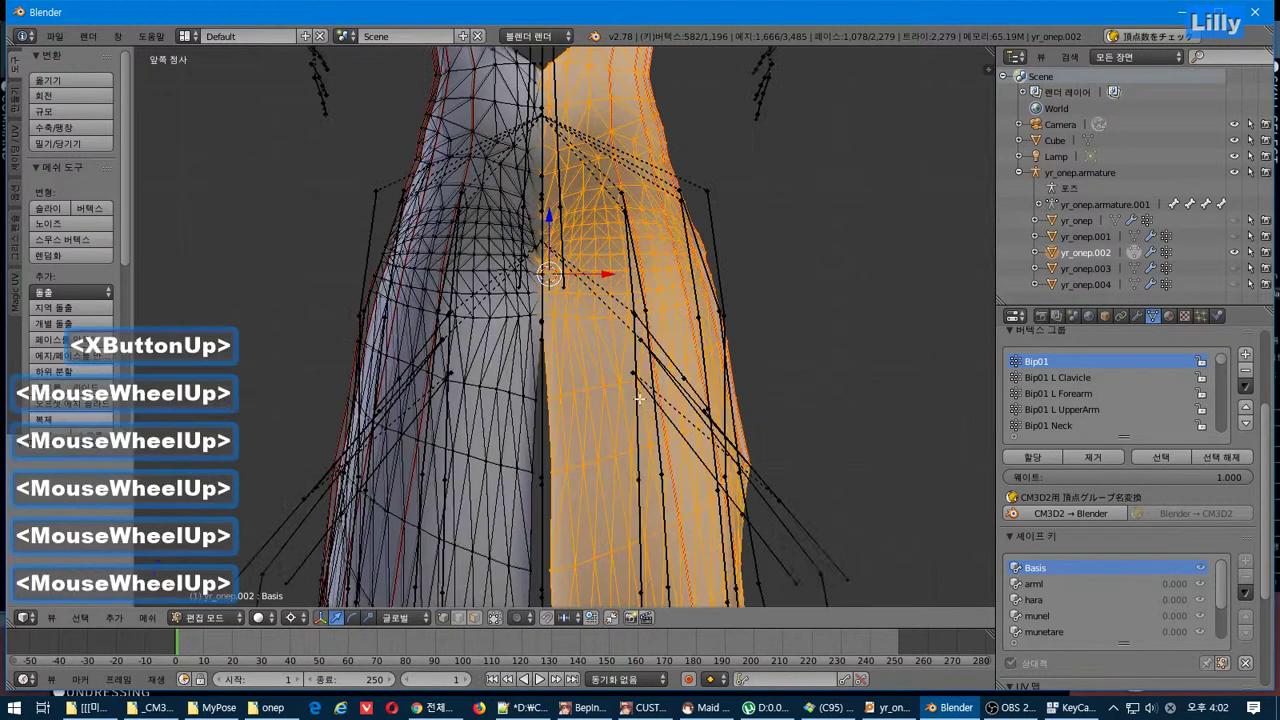
- Deselect the stray vertices beyond the centre line at hip height on the dress
shift+middle_drag(645, 465, 651, 508)
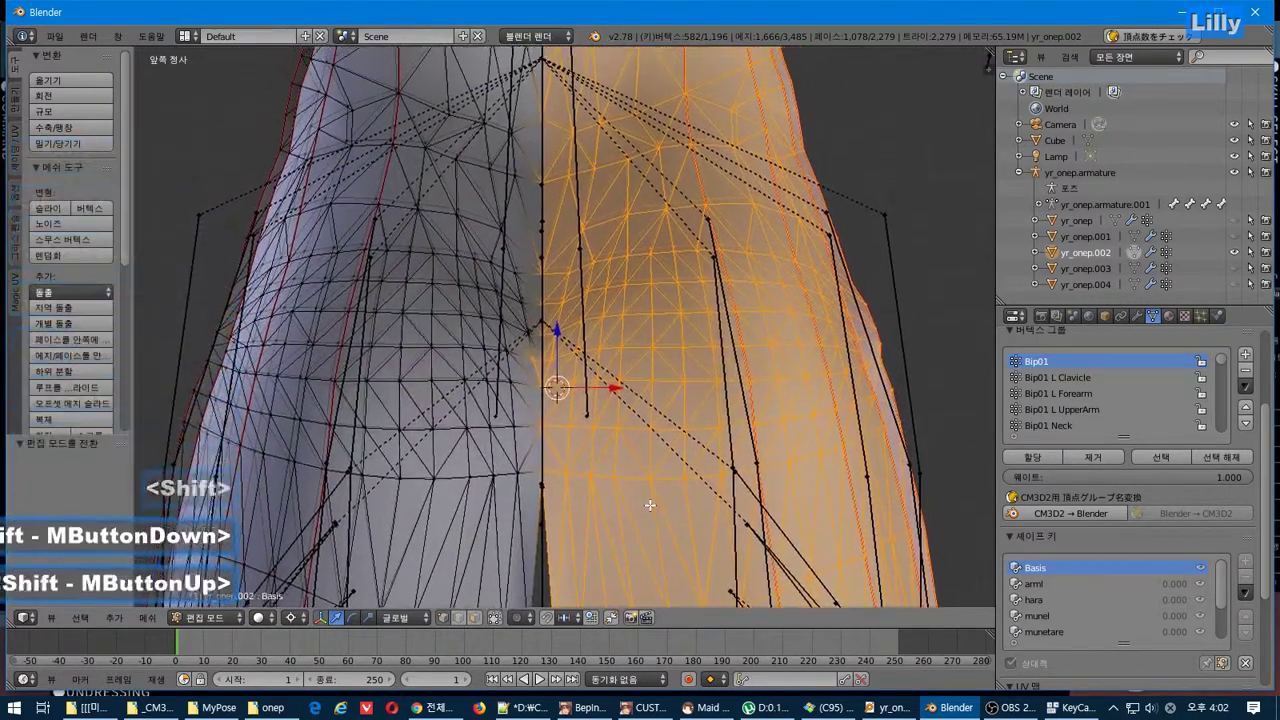
scroll(543, 451, up, 4)
key(b)
shift+drag(506, 371, 409, 491)
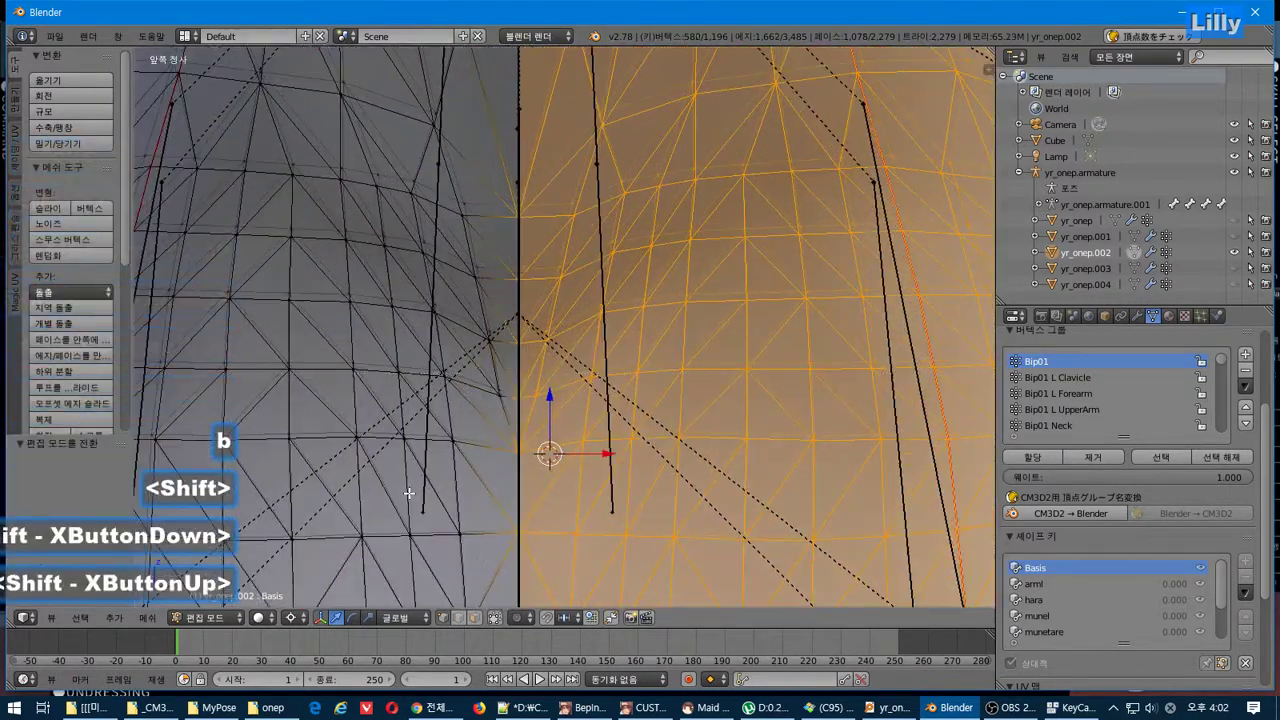
- Deselect the stray vertices left of the centre line around and below the dress's neckline notch
scroll(548, 351, down, 5)
shift+middle_drag(548, 351, 554, 511)
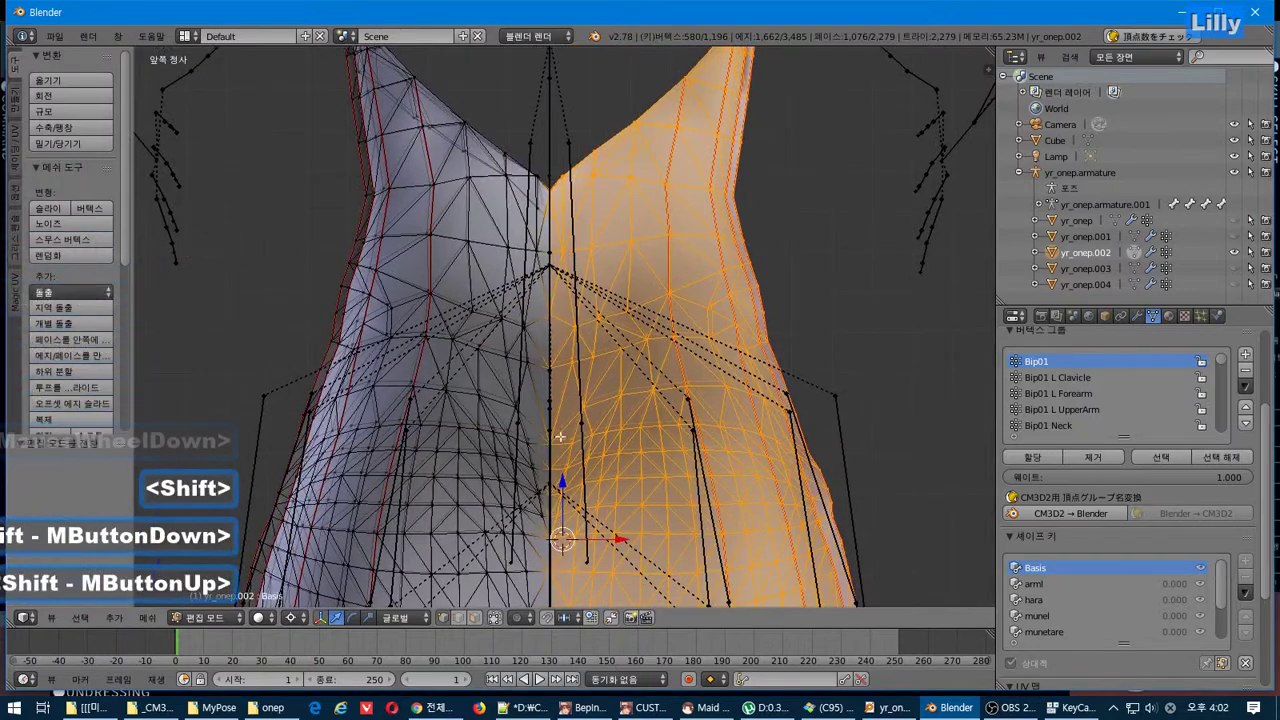
shift+middle_drag(571, 369, 571, 445)
scroll(568, 338, up, 4)
key(b)
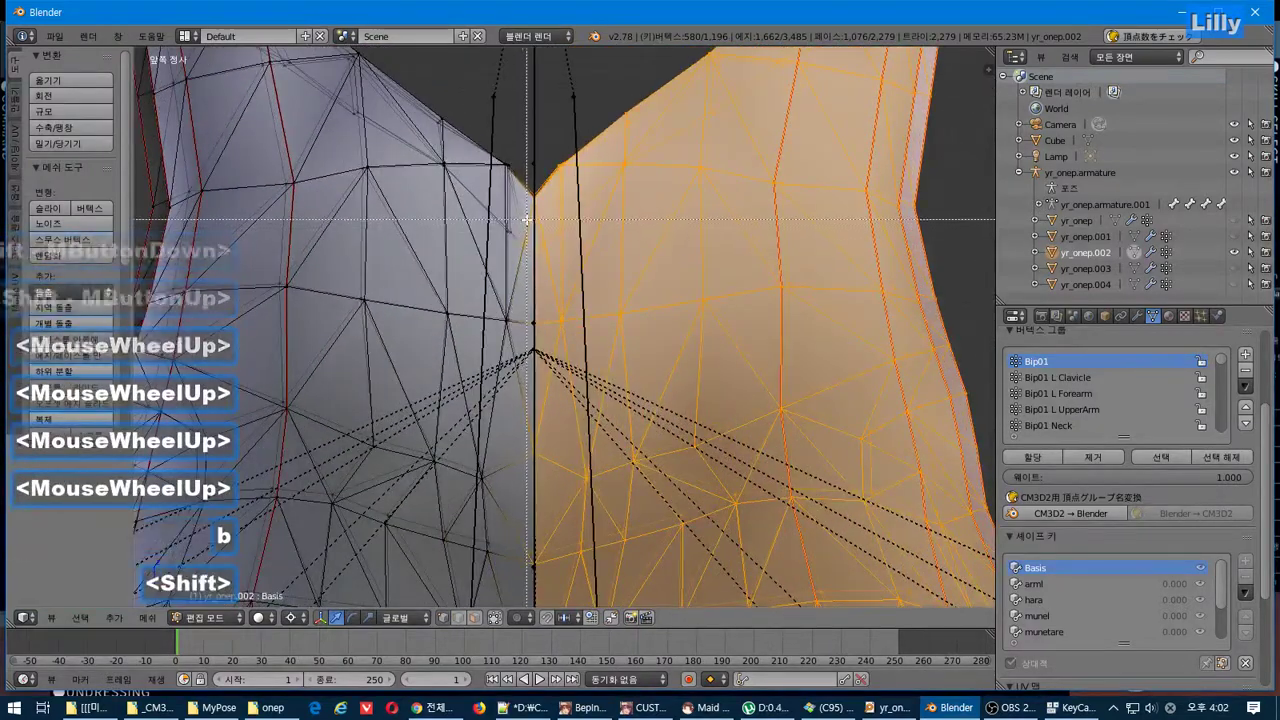
shift+drag(531, 219, 424, 338)
scroll(537, 273, up, 3)
key(b)
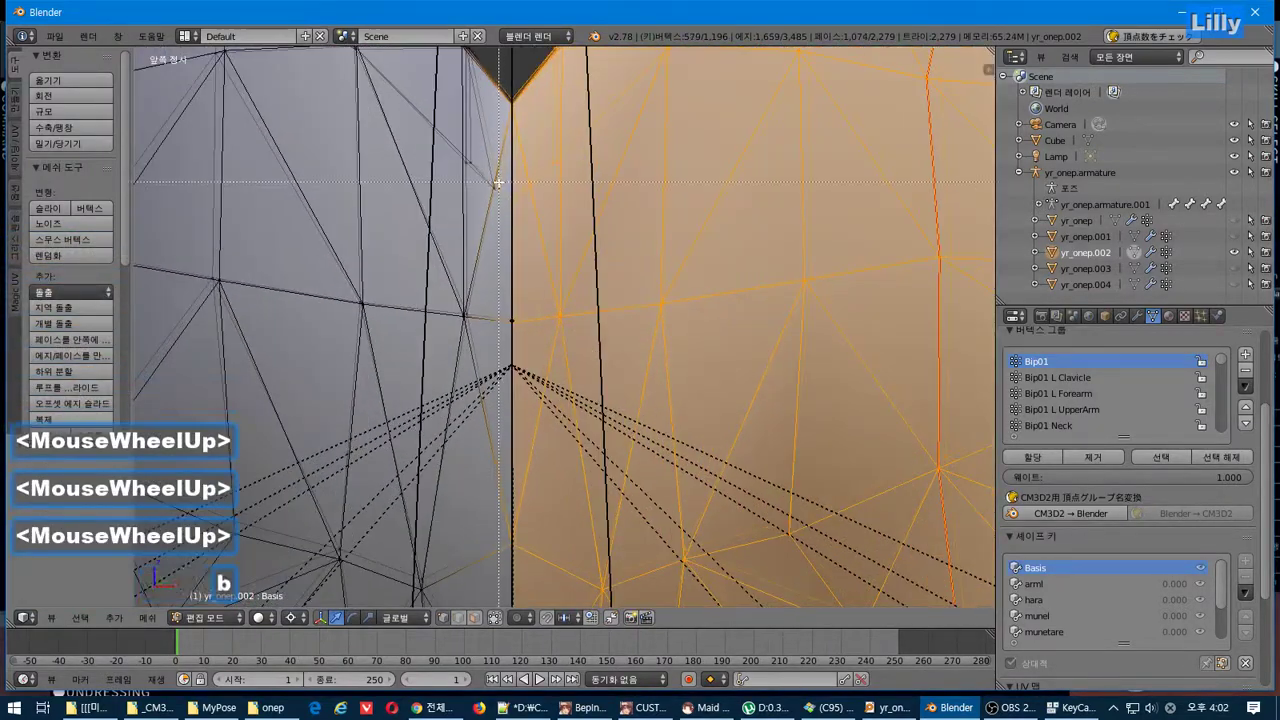
shift+drag(537, 270, 360, 348)
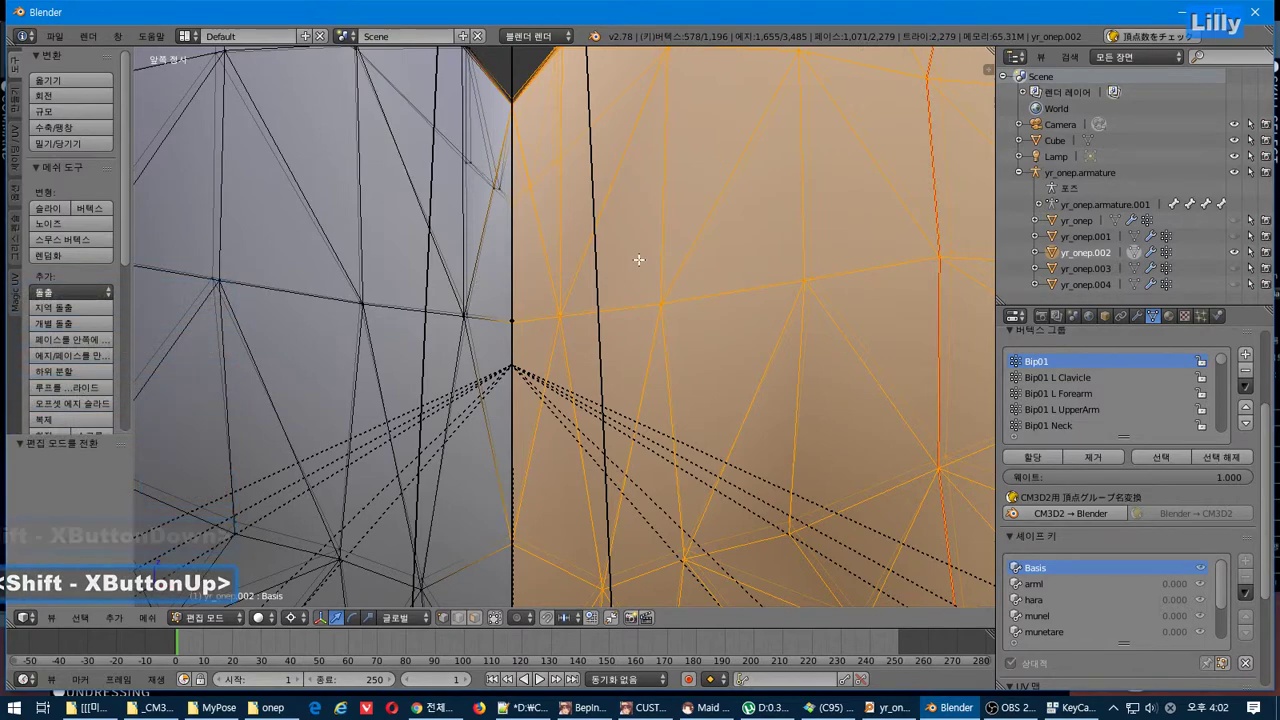
scroll(638, 262, down, 3)
shift+middle_drag(620, 289, 626, 500)
key(b)
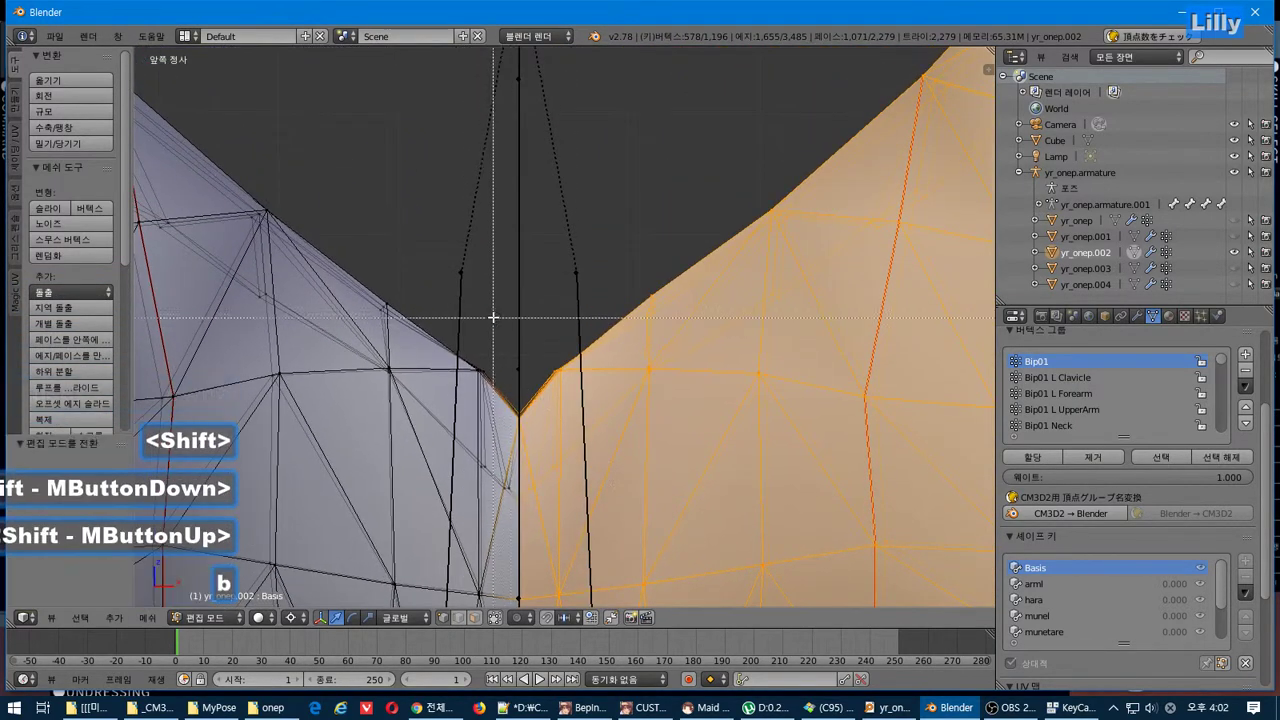
shift+drag(493, 317, 460, 420)
- Separate the selected half of the yr_onep.002 dress into its own object
scroll(527, 330, down, 2)
shift+middle_drag(531, 306, 576, 148)
scroll(531, 337, up, 1)
scroll(553, 359, down, 5)
scroll(553, 359, down, 5)
shift+middle_drag(678, 467, 674, 356)
click(147, 617)
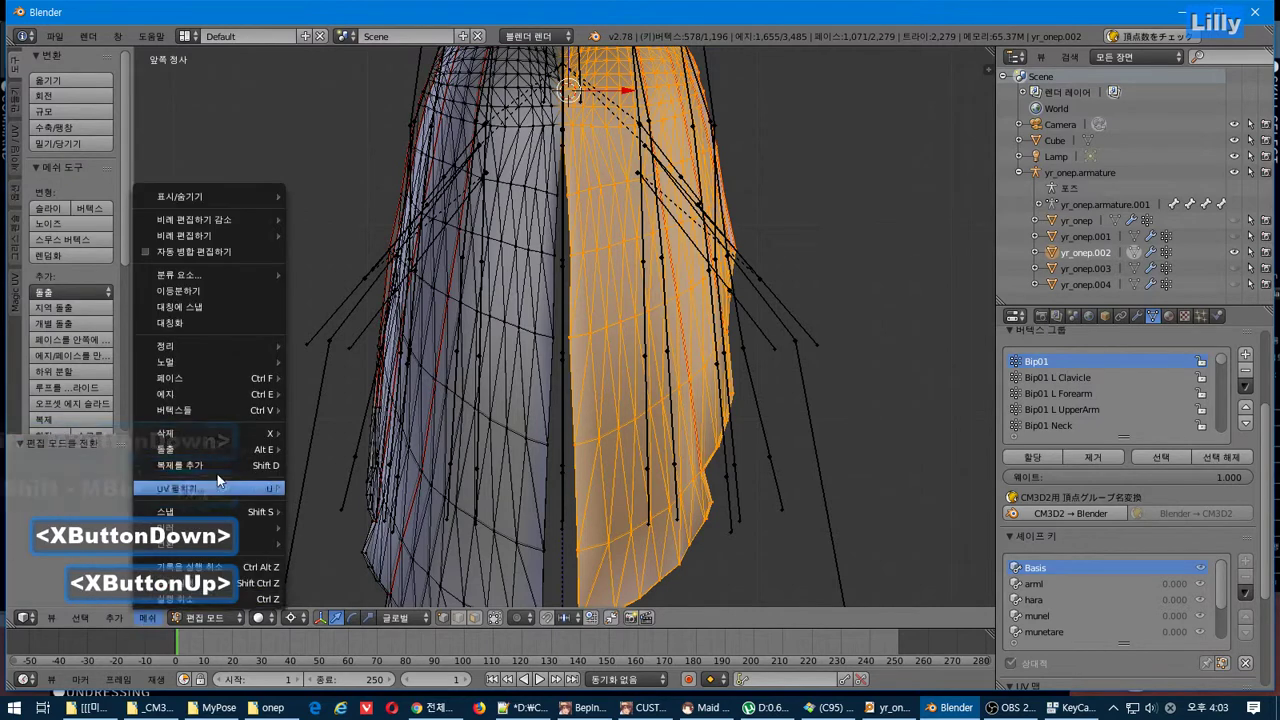
mouse_move(225, 418)
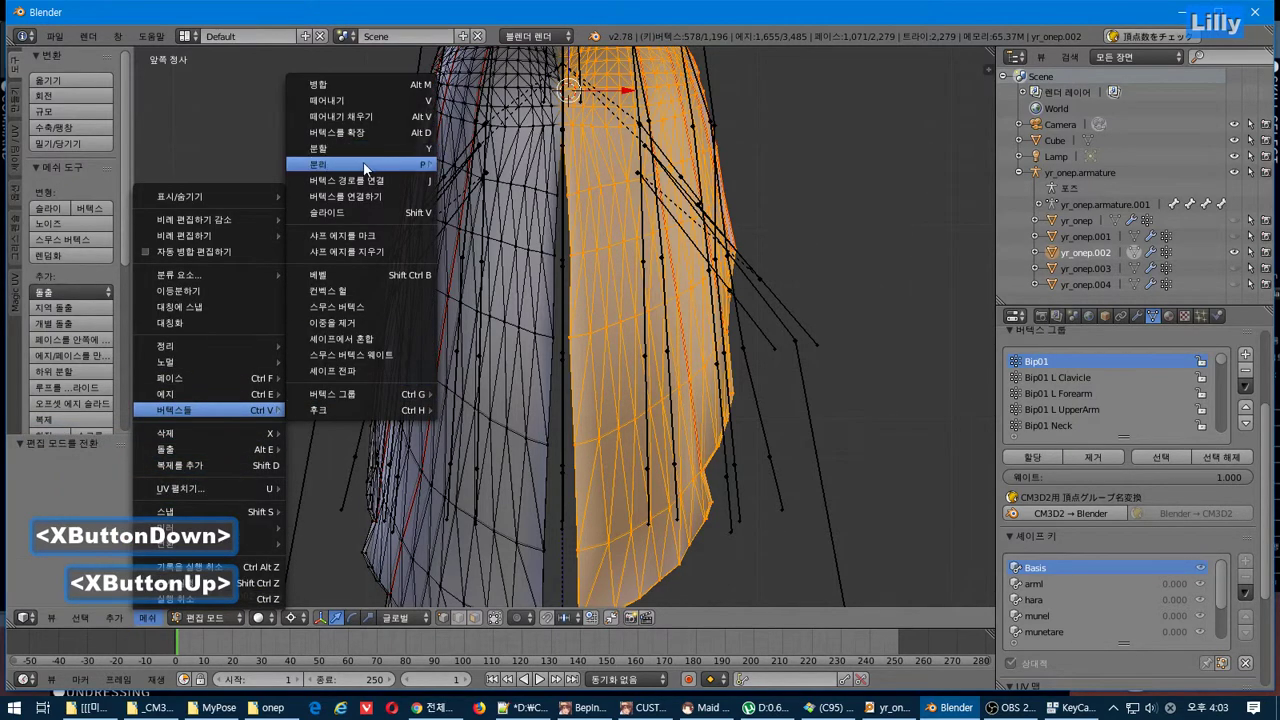
mouse_move(365, 166)
click(520, 165)
- Examine the split dress from the front and both sides, including the full length of the skirt
scroll(627, 170, down, 2)
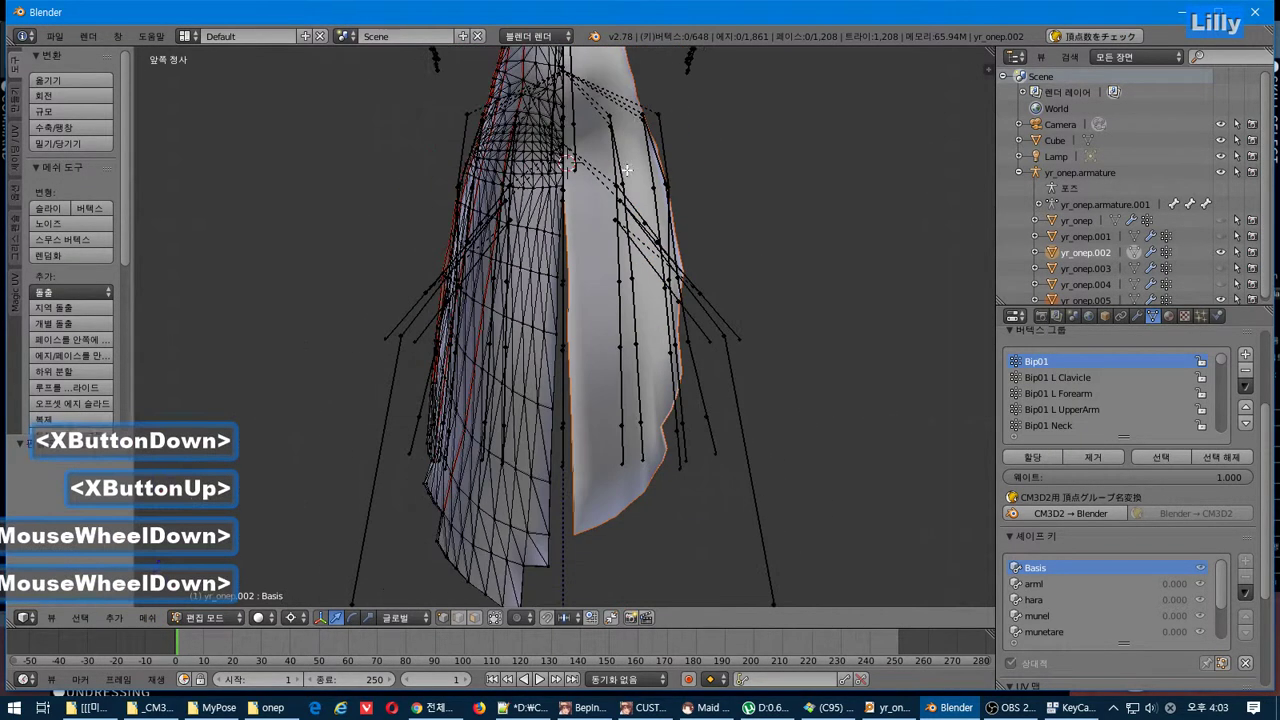
shift+middle_drag(627, 170, 656, 381)
key(KP_1)
key(KP_3)
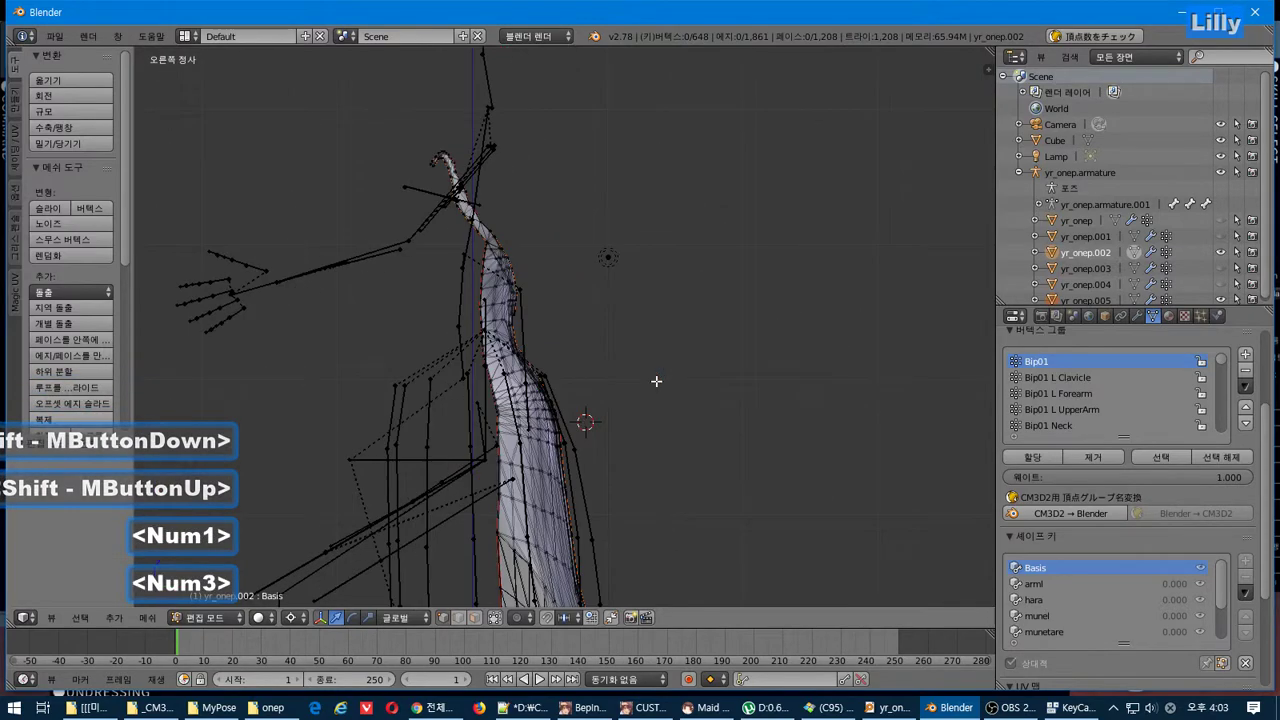
key(ctrl+KP_3)
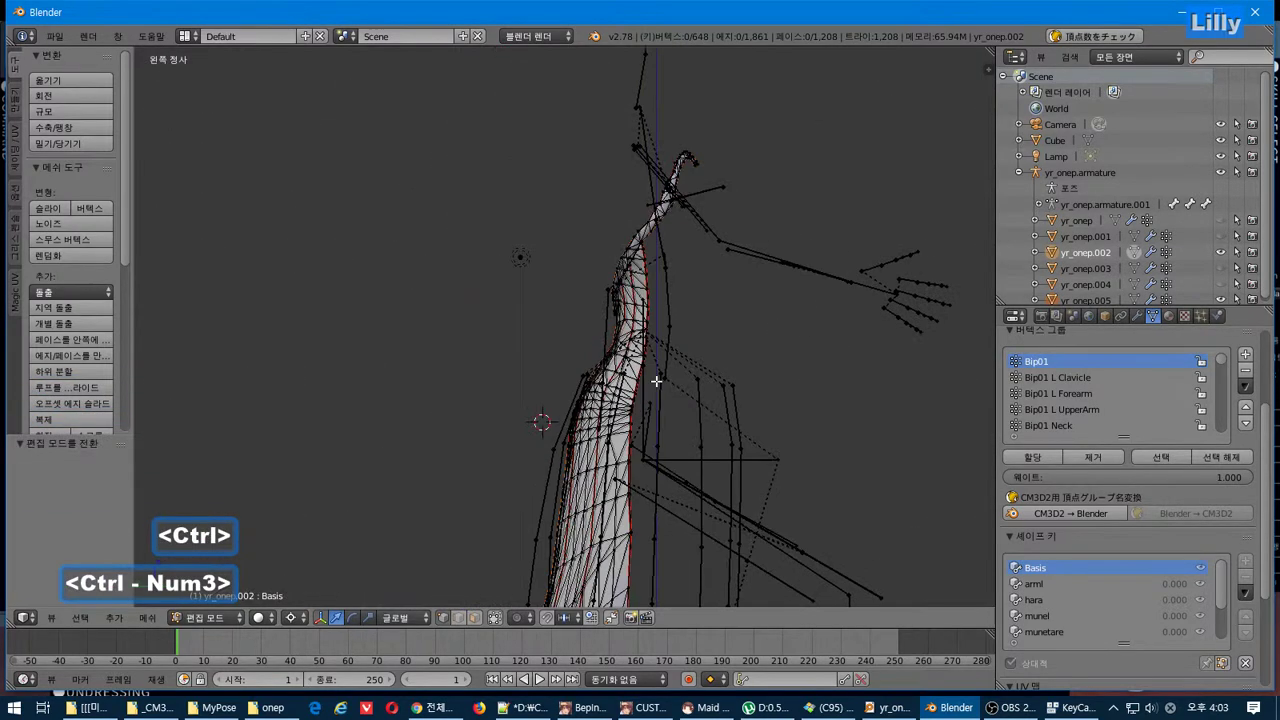
key(KP_3)
key(KP_1)
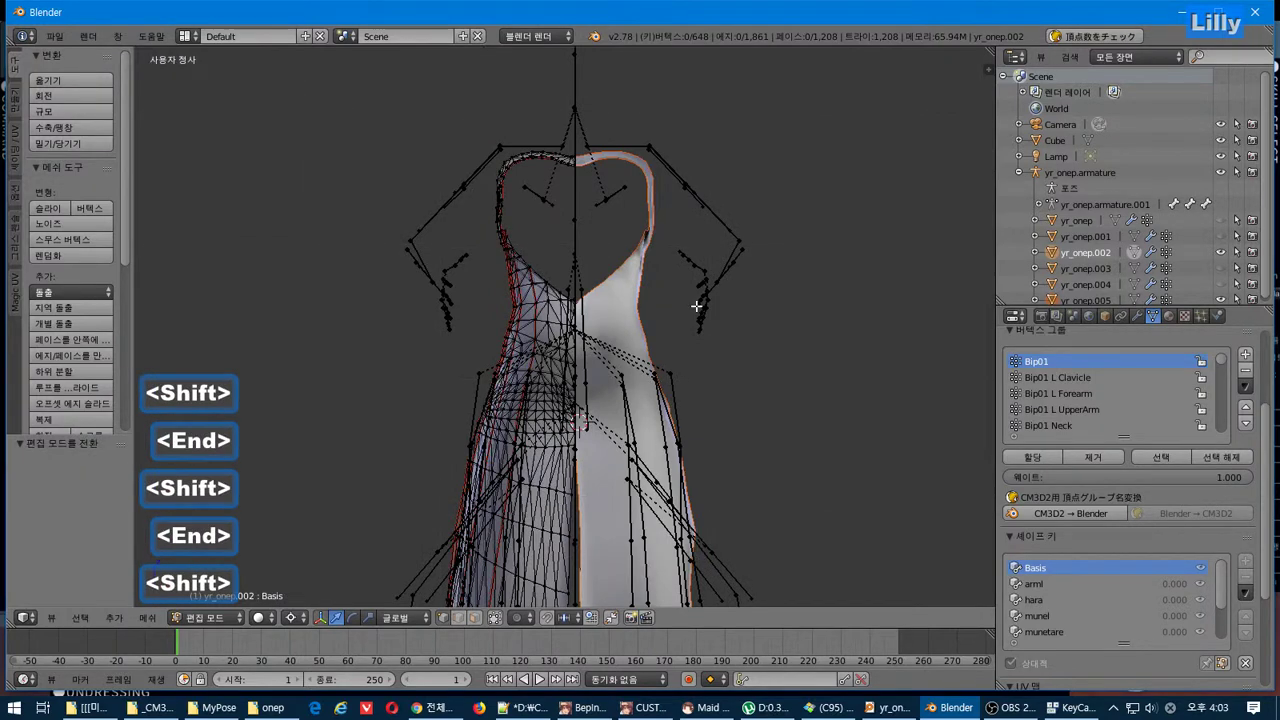
scroll(688, 380, down, 3)
shift+middle_drag(674, 474, 674, 371)
scroll(675, 372, up, 2)
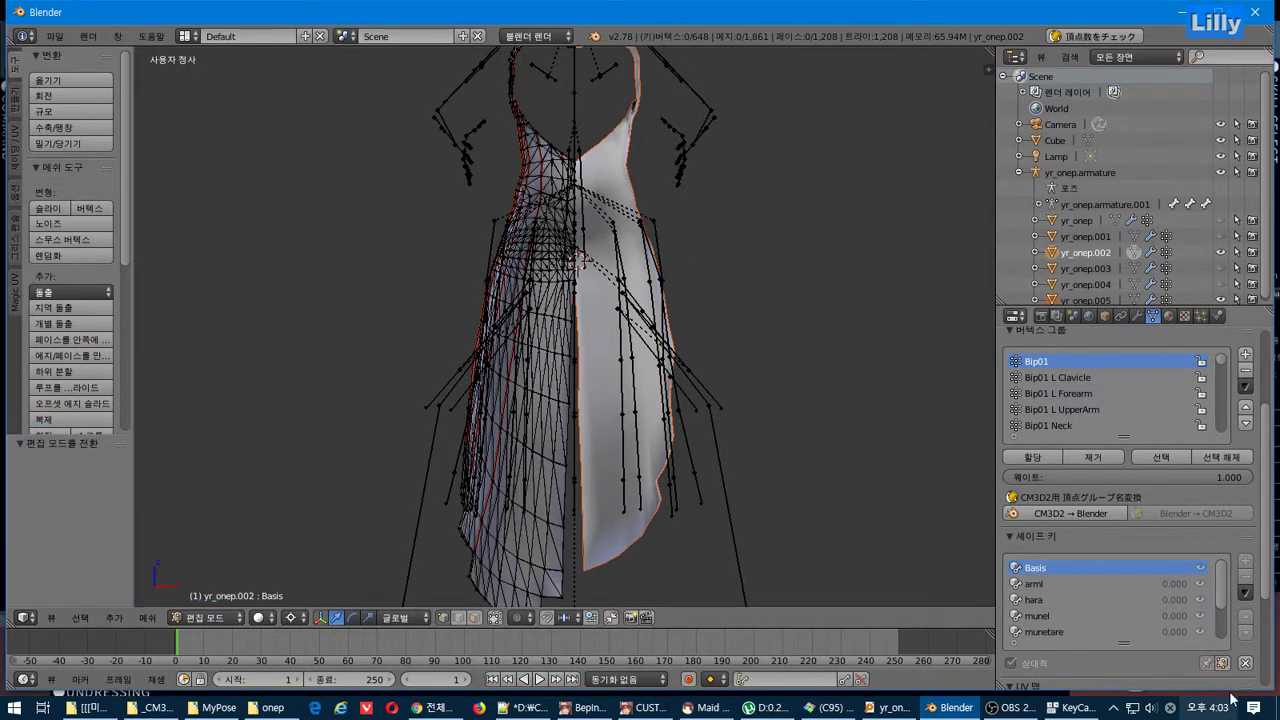
- Leave edit mode, add a new shape key to yr_onep.002 after the Armature key and name it SkirtUp2
scroll(1220, 577, down, 3)
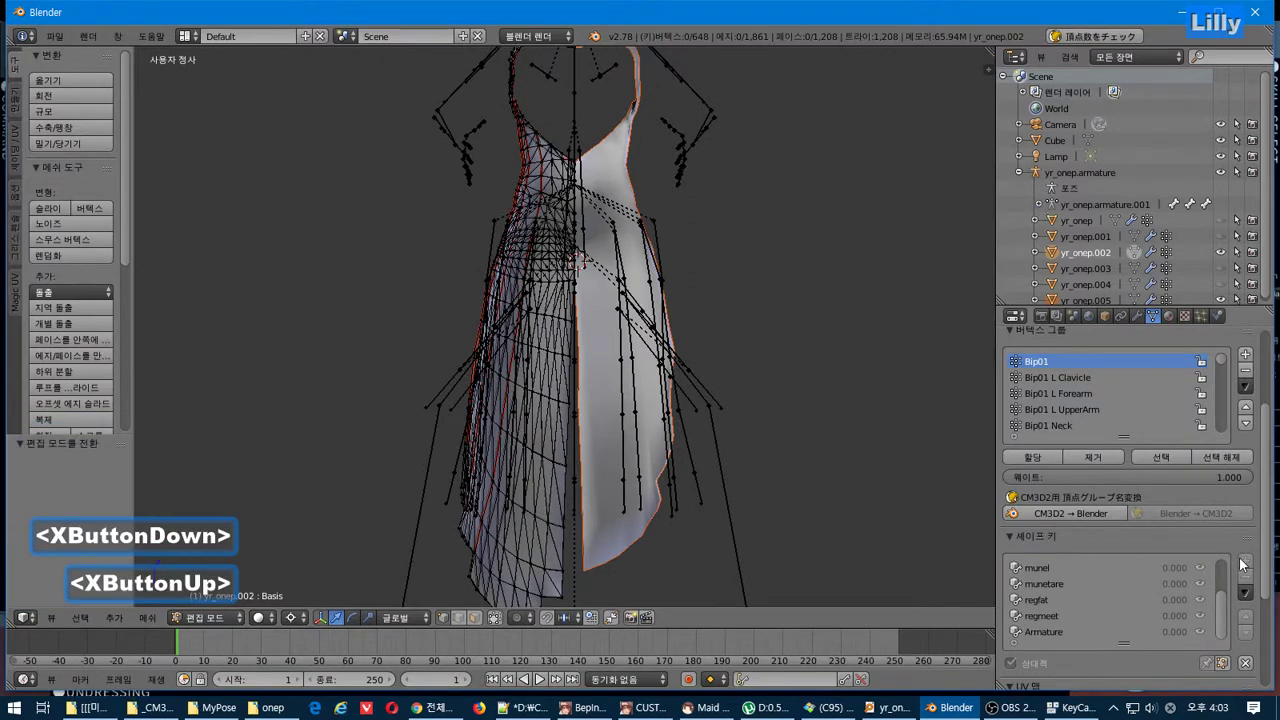
key(Tab)
key(Tab)
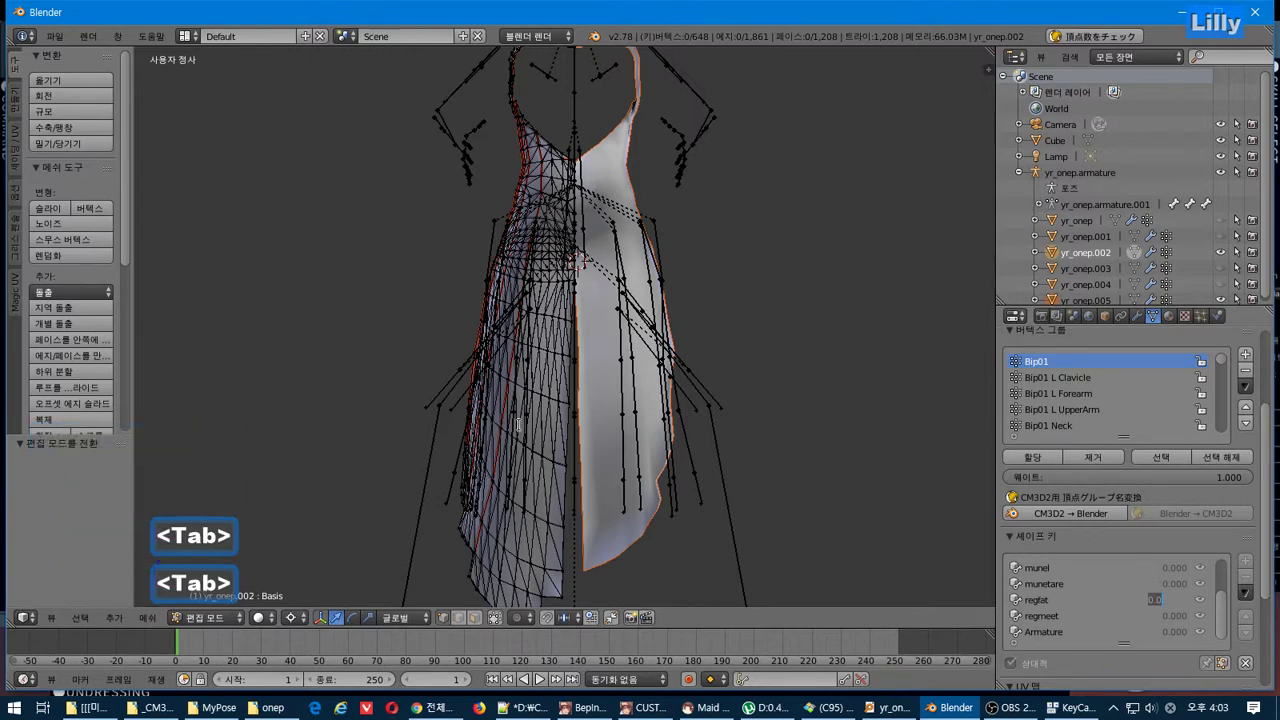
key(Tab)
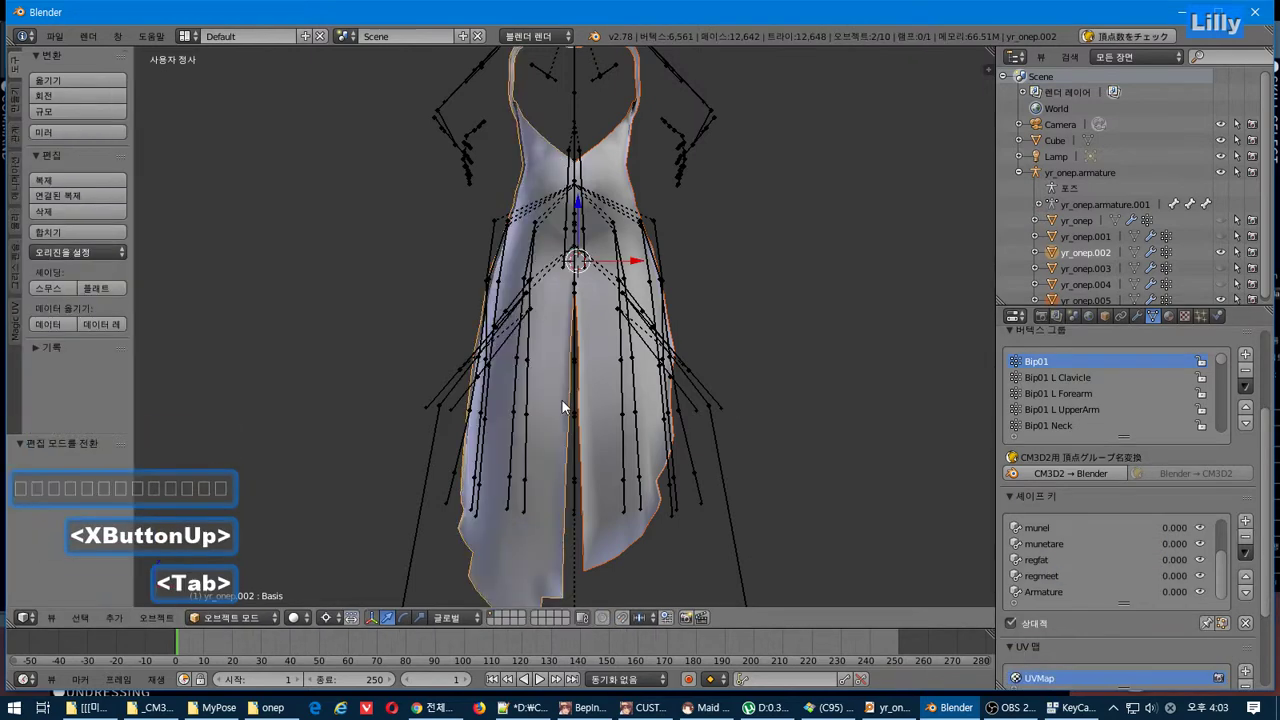
click(1245, 521)
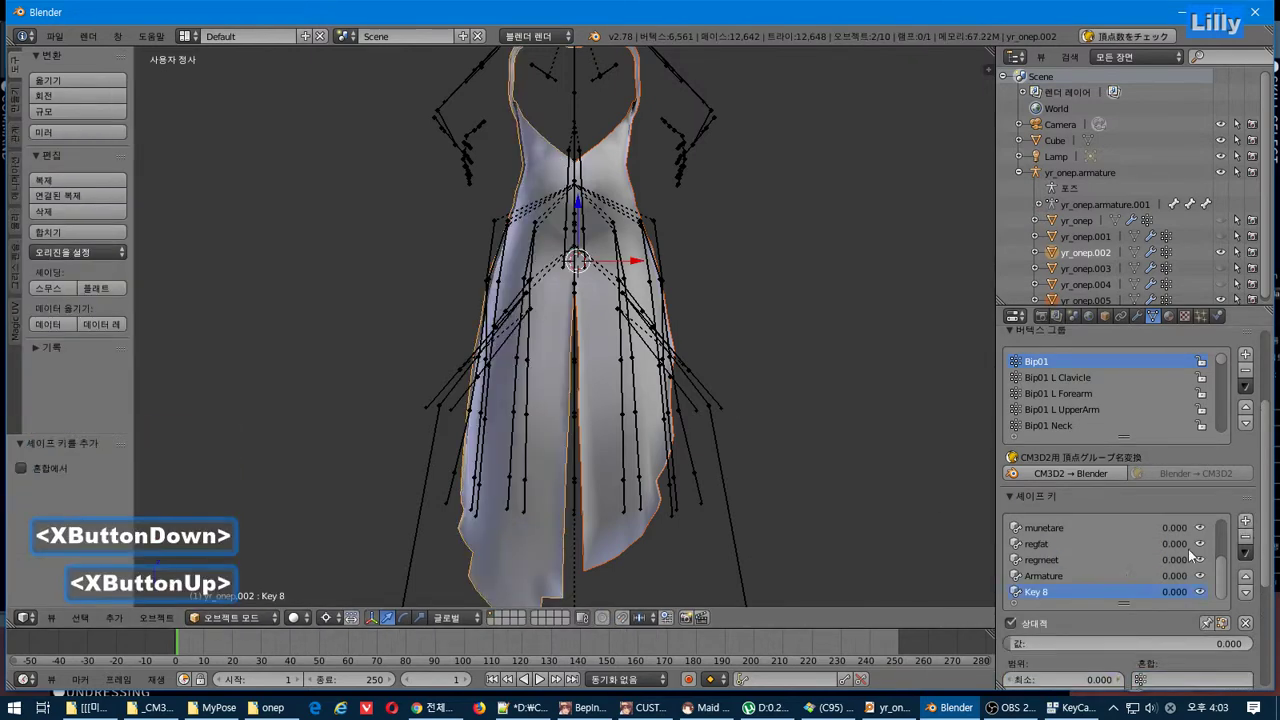
text(SkirtUp2)
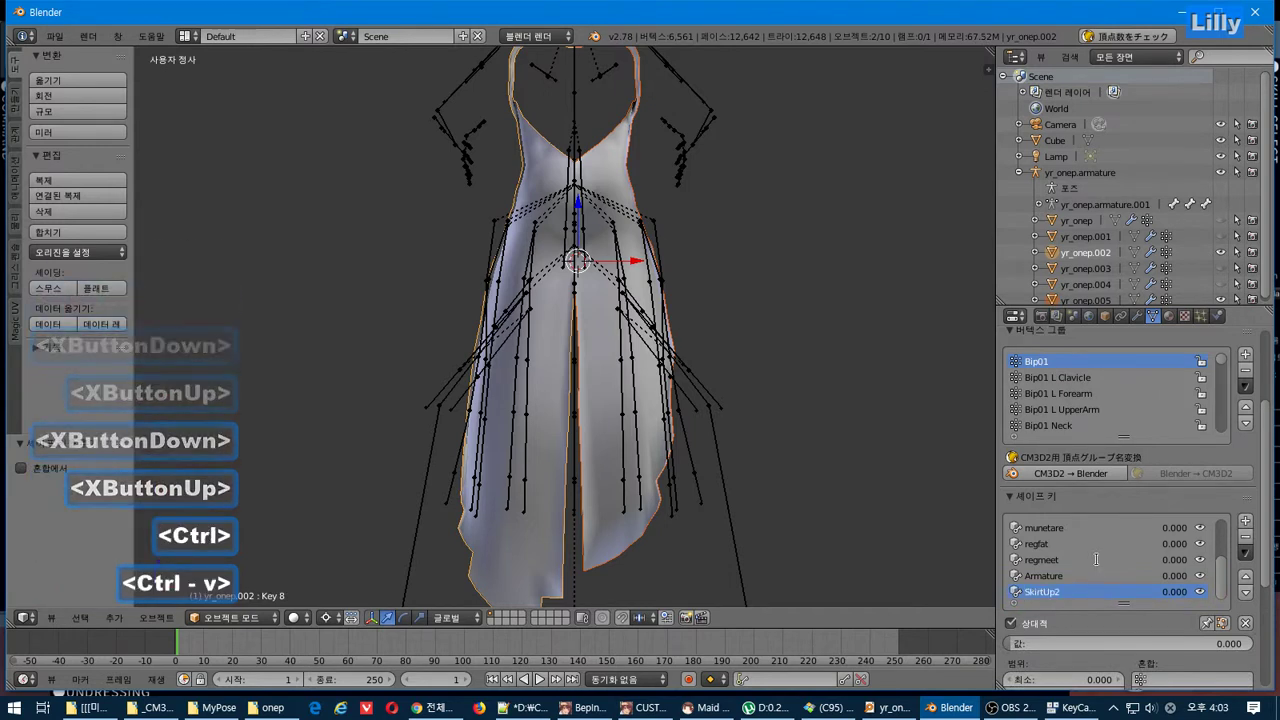
- Add a shape key named SkirtUp2 to yr_onep.005, set its value to 1.000 and enter edit mode
right_click(612, 466)
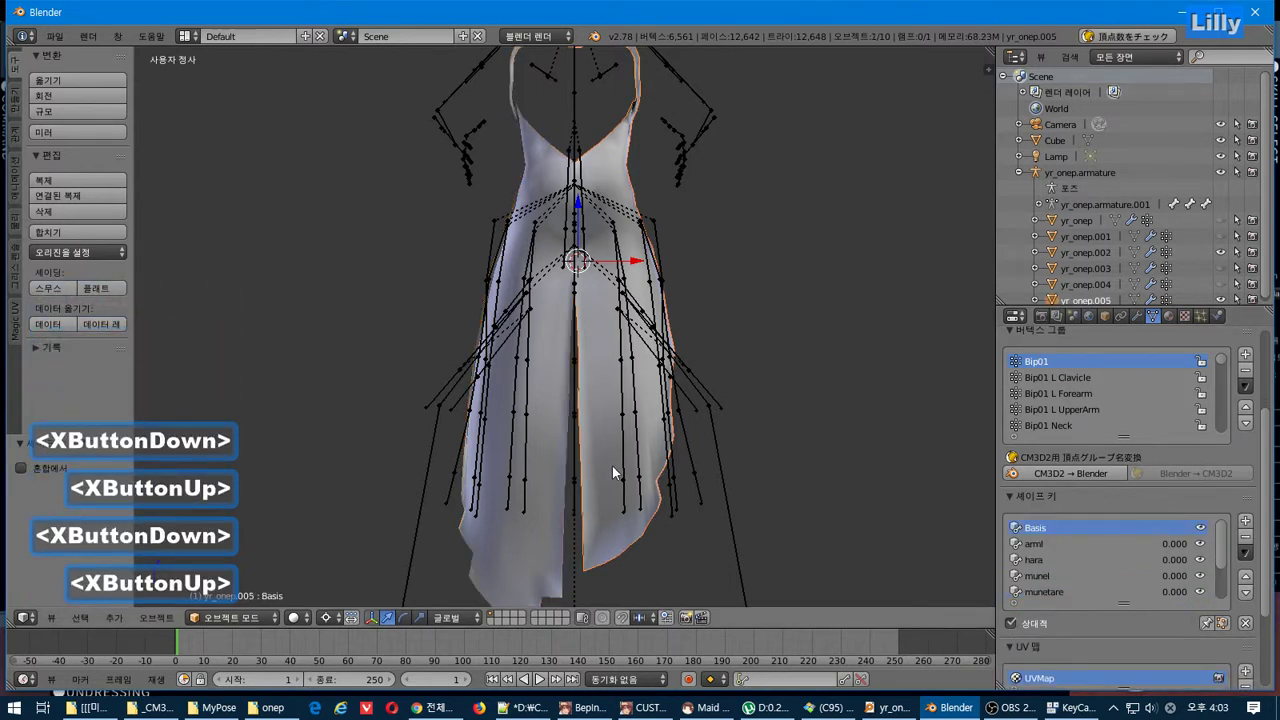
click(1245, 521)
text(SkirtUp2)
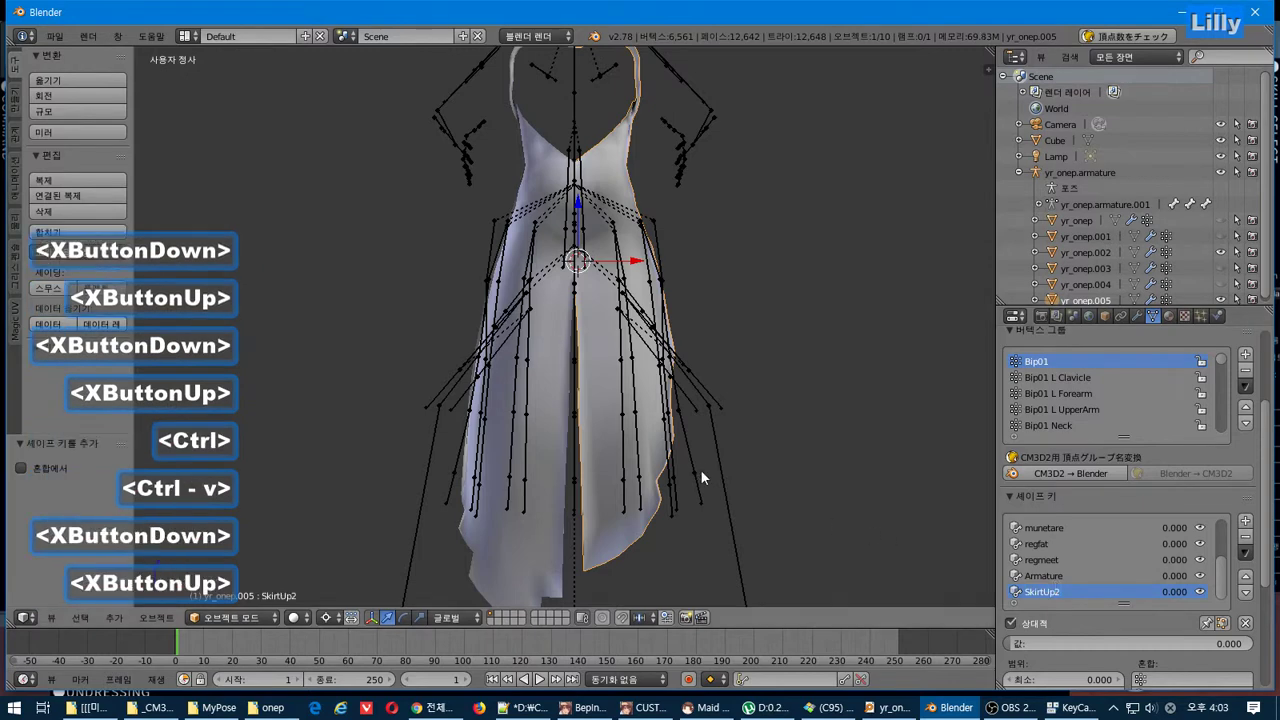
key(Tab)
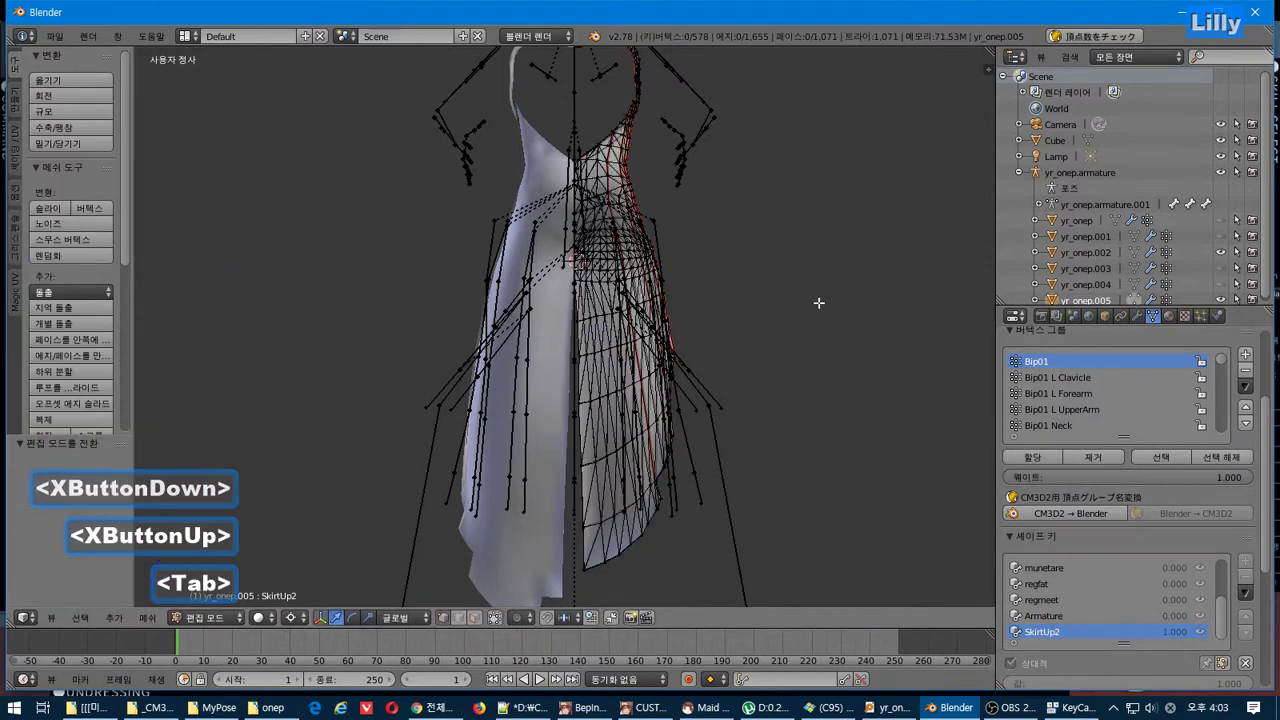
- Box-select the vertices along the inner centre edge of the yr_onep.005 skirt half, from below the hips to the hem
scroll(658, 368, up, 1)
scroll(658, 368, down, 1)
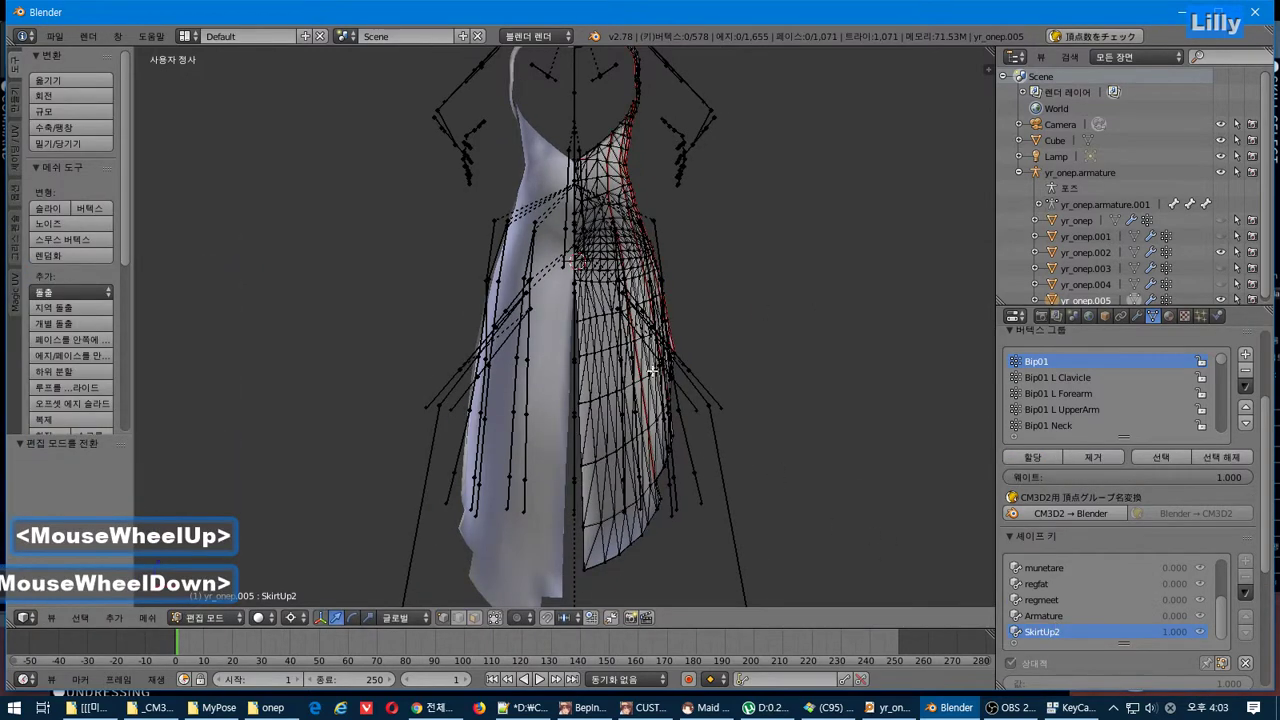
scroll(613, 425, up, 1)
shift+middle_drag(613, 425, 605, 329)
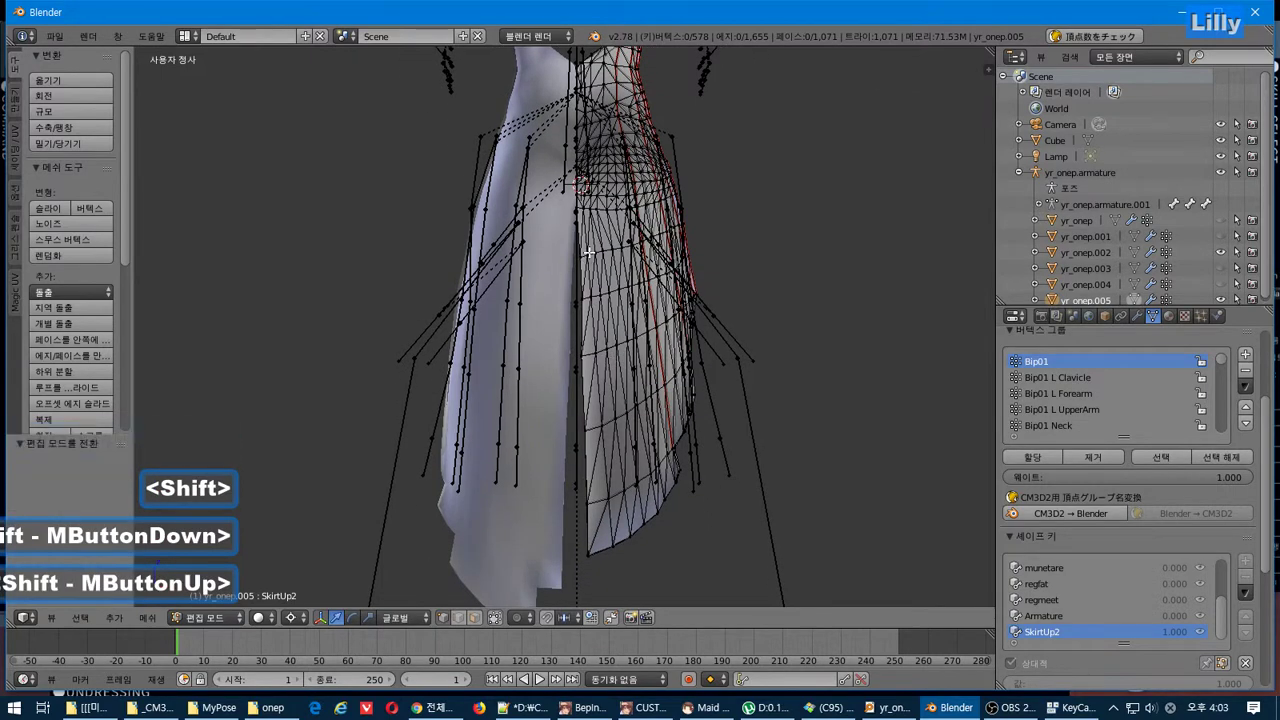
key(b)
drag(587, 252, 606, 575)
key(b)
key(b)
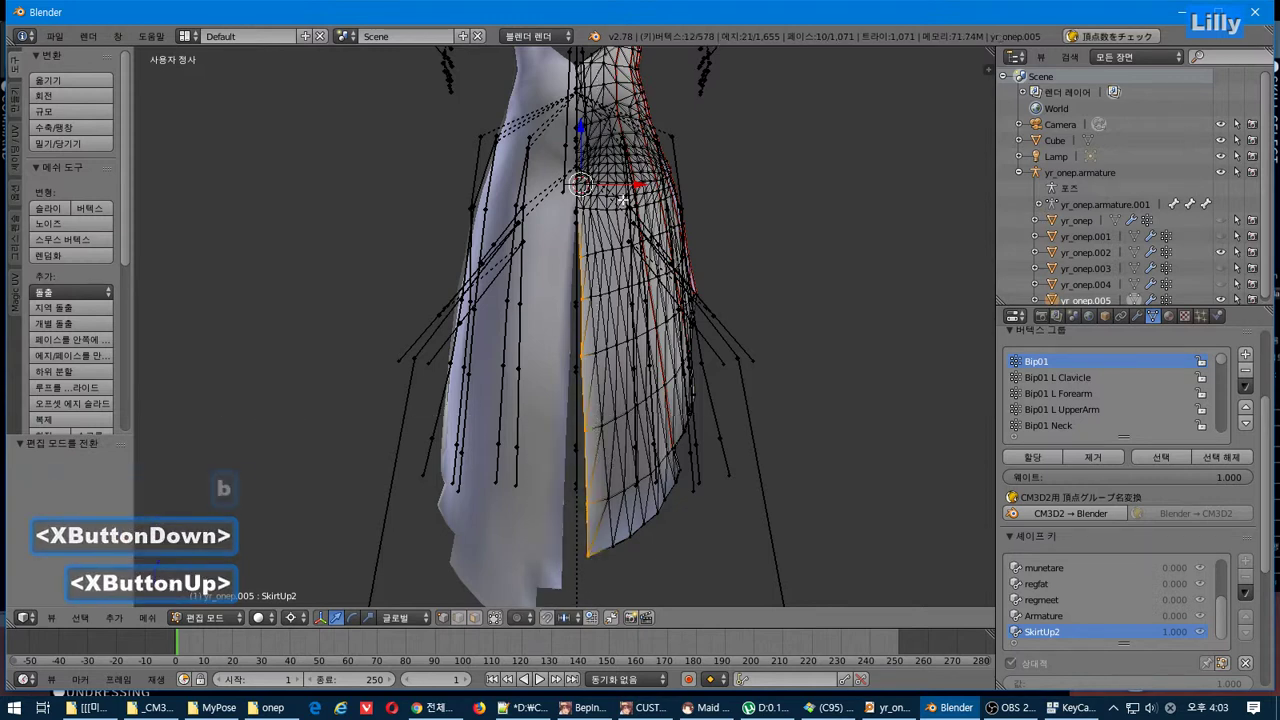
- Enable proportional editing with Smooth falloff and move the selected inner edge about 0.308 along X, away from the centre
drag(636, 184, 640, 186)
key(ctrl+z)
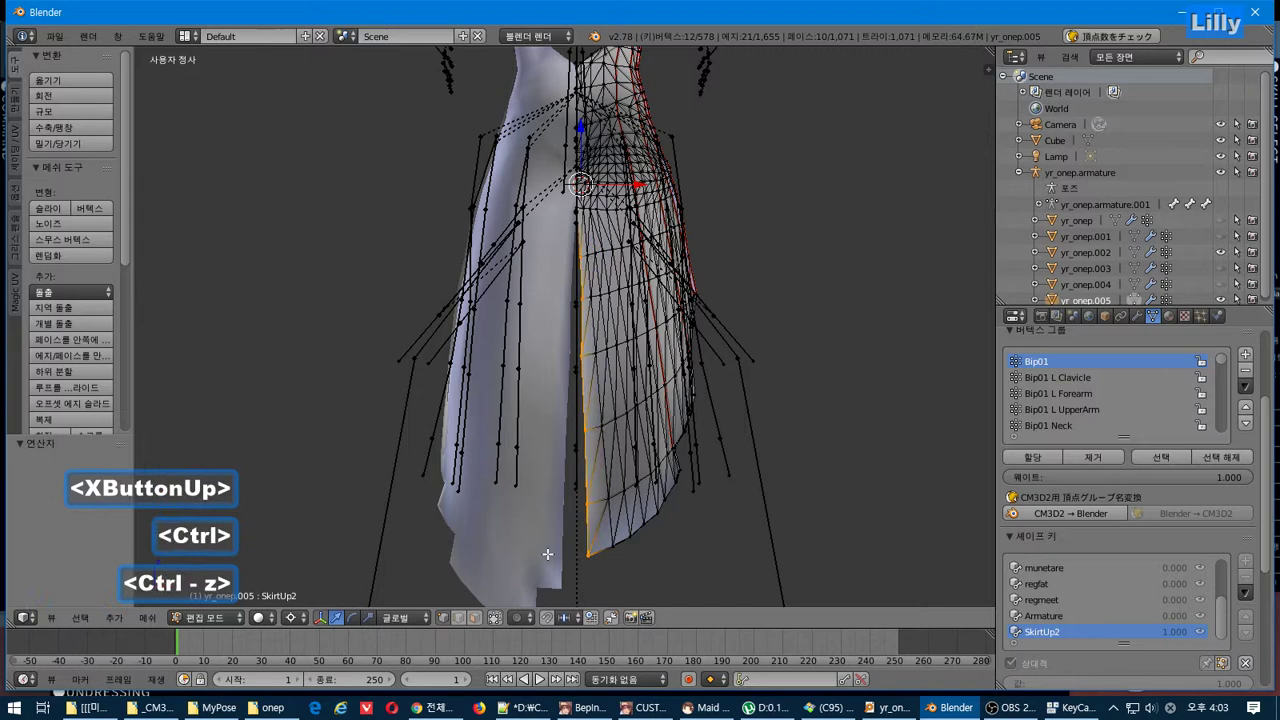
click(522, 618)
click(555, 566)
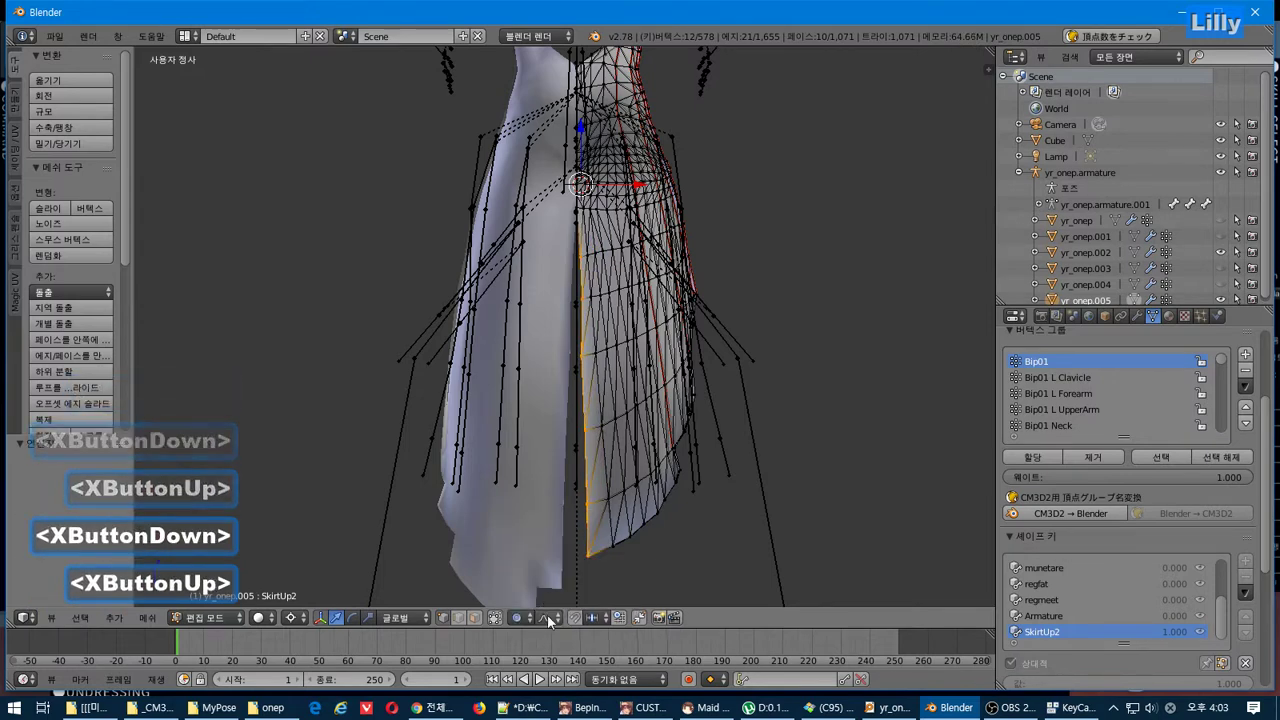
drag(636, 184, 688, 163)
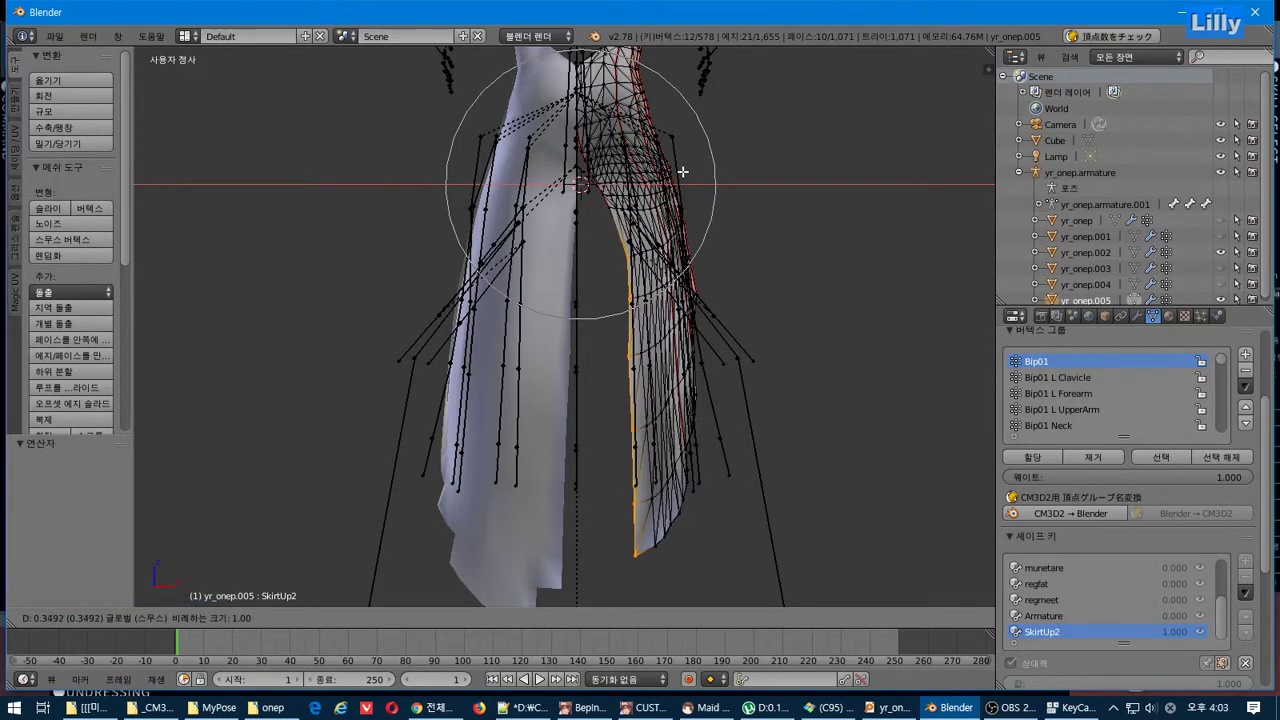
click(678, 173)
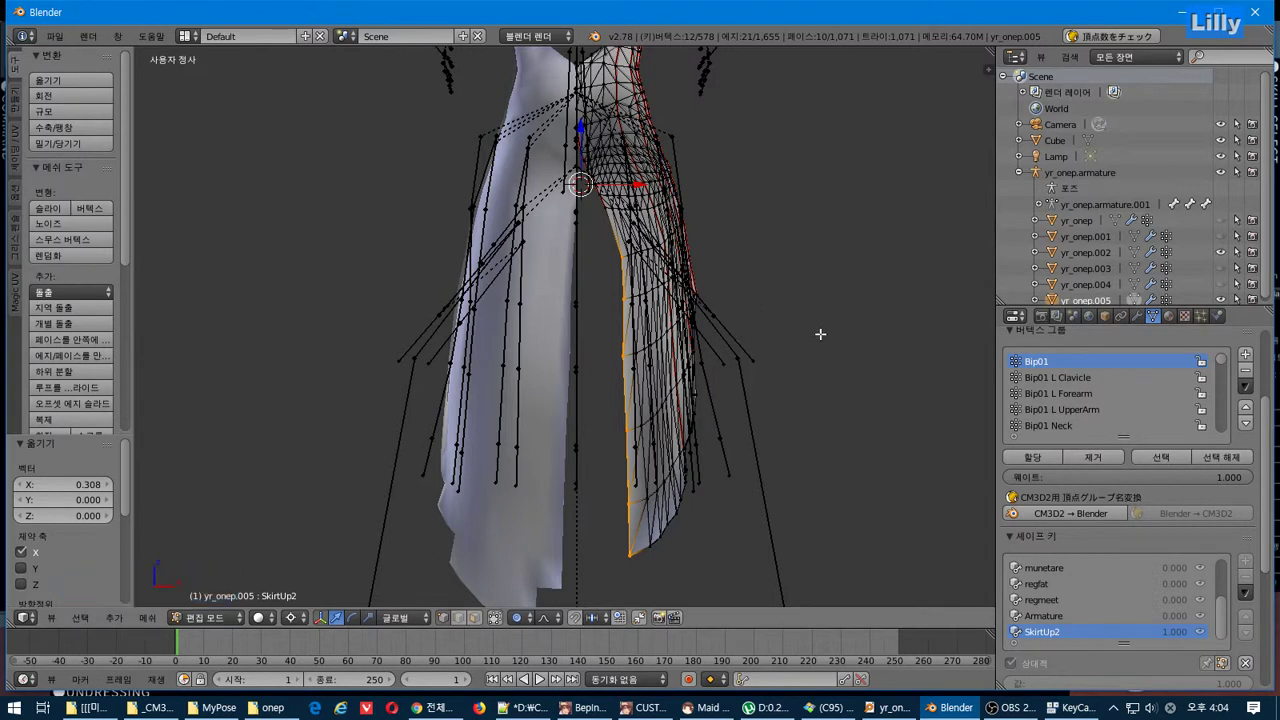
- Leave edit mode, select yr_onep.002, set its SkirtUp2 value to 1.000 and enter edit mode on it
right_click(527, 402)
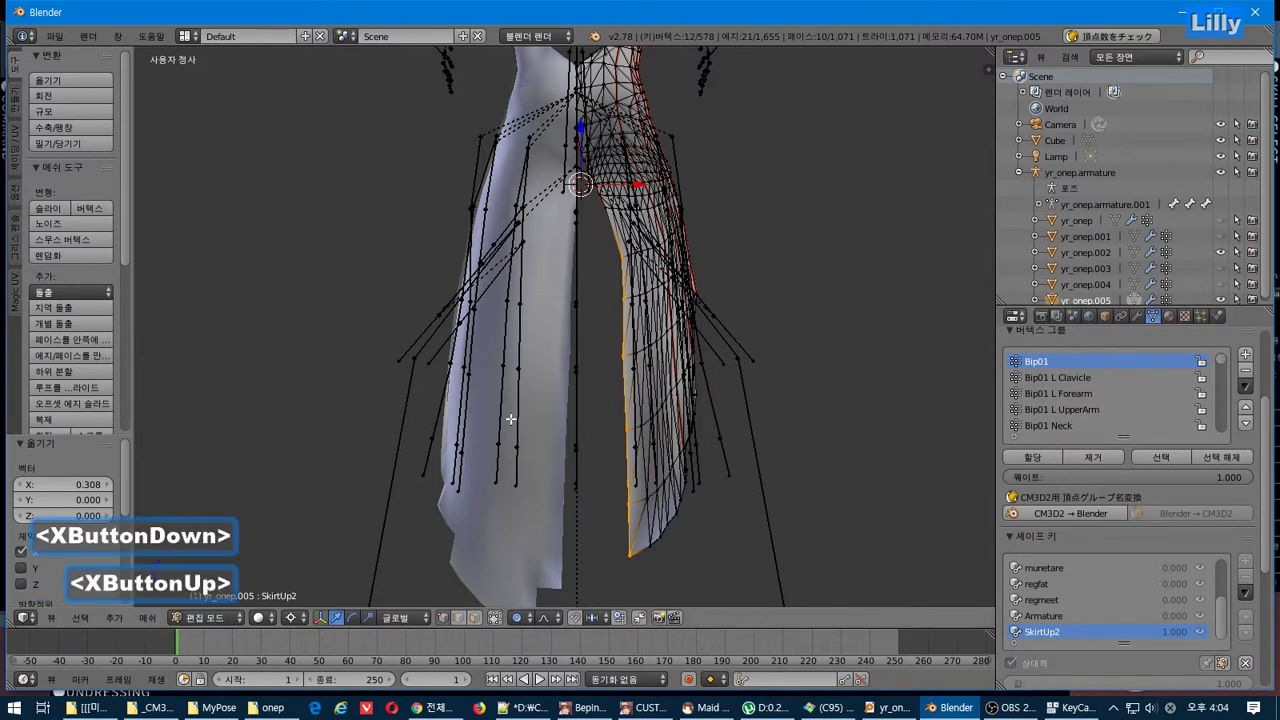
key(Tab)
right_click(537, 362)
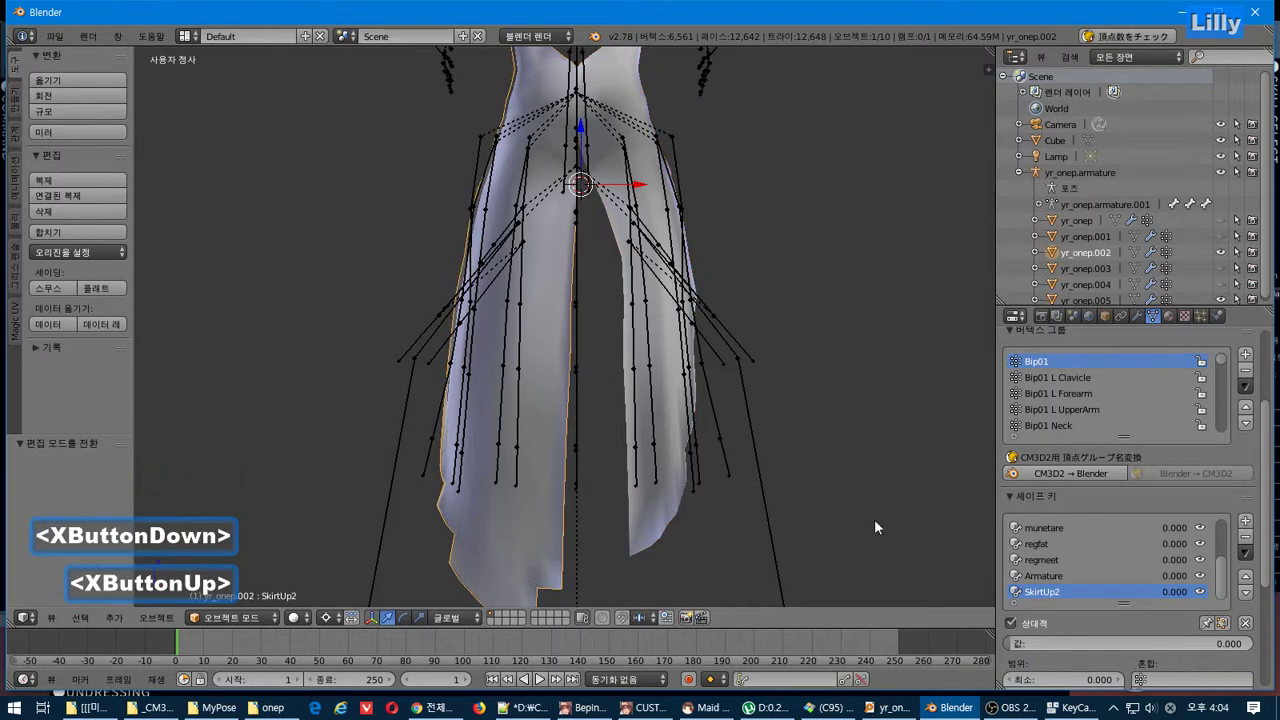
drag(1111, 645, 1279, 645)
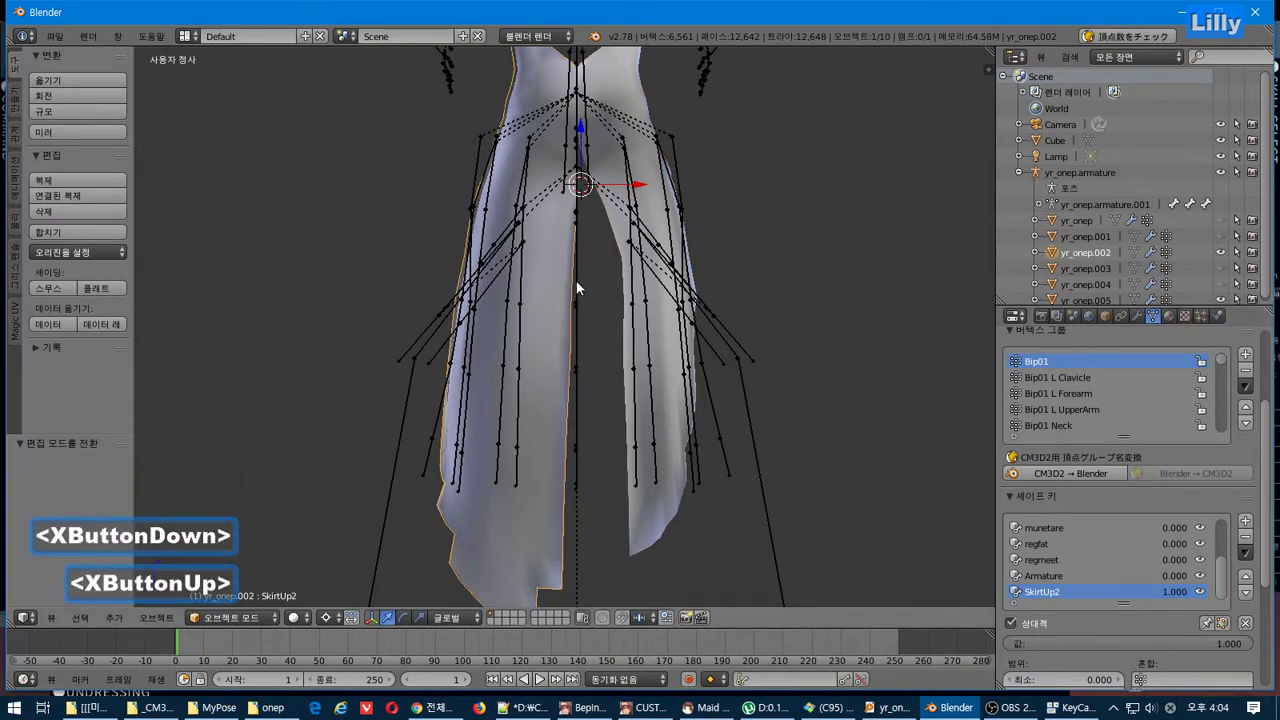
key(Tab)
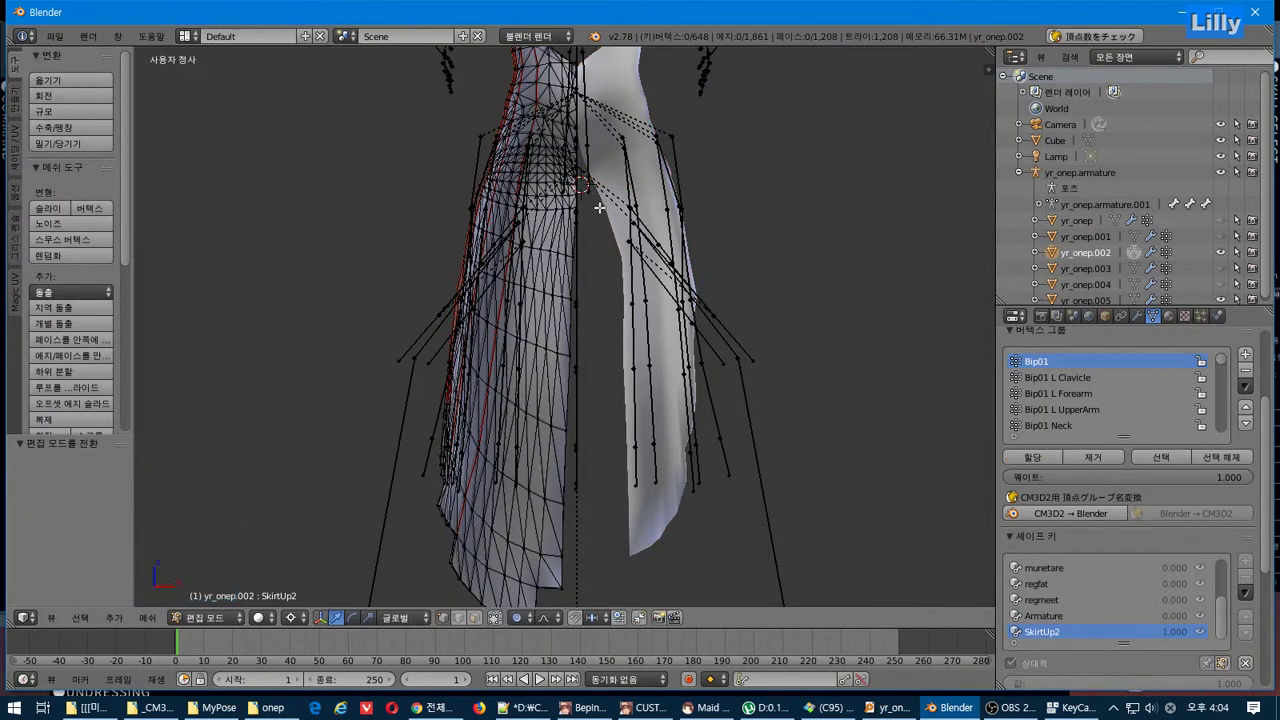
- Select the inner centre edge of the yr_onep.002 skirt half, move it outward along X with proportional falloff and leave edit mode
key(b)
drag(588, 230, 581, 577)
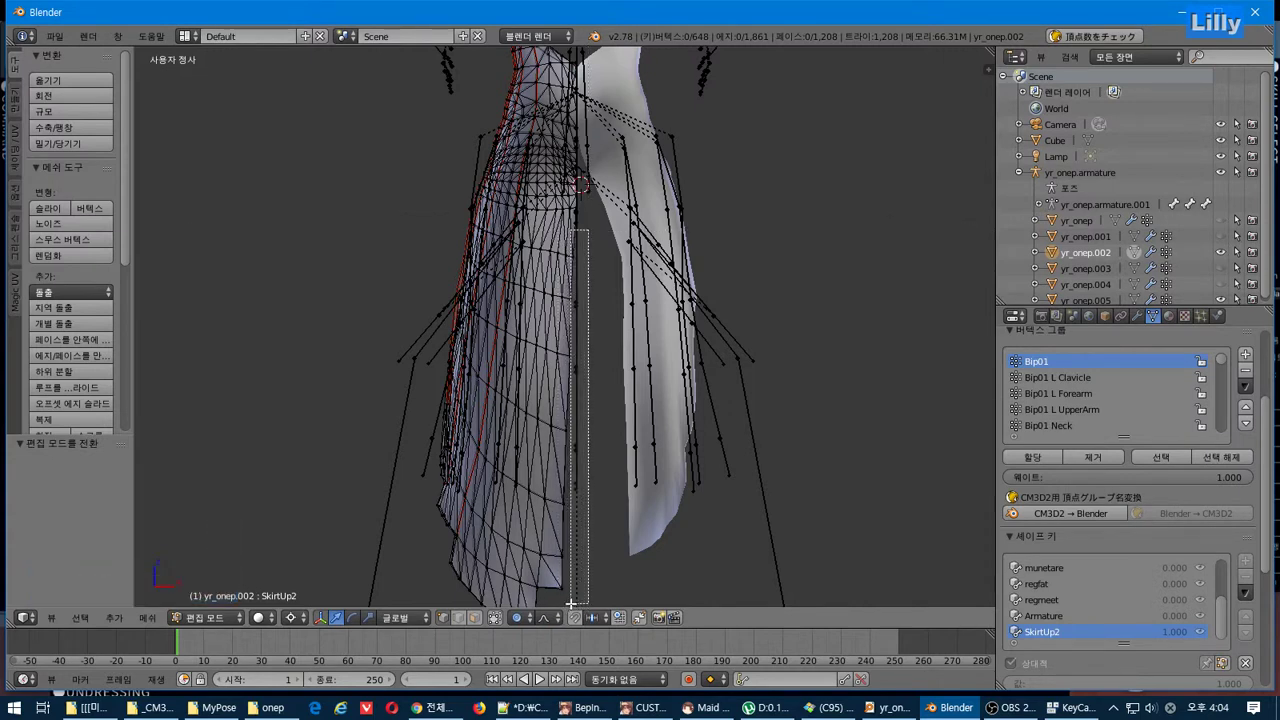
drag(571, 604, 572, 604)
key(b)
drag(586, 347, 555, 594)
key(b)
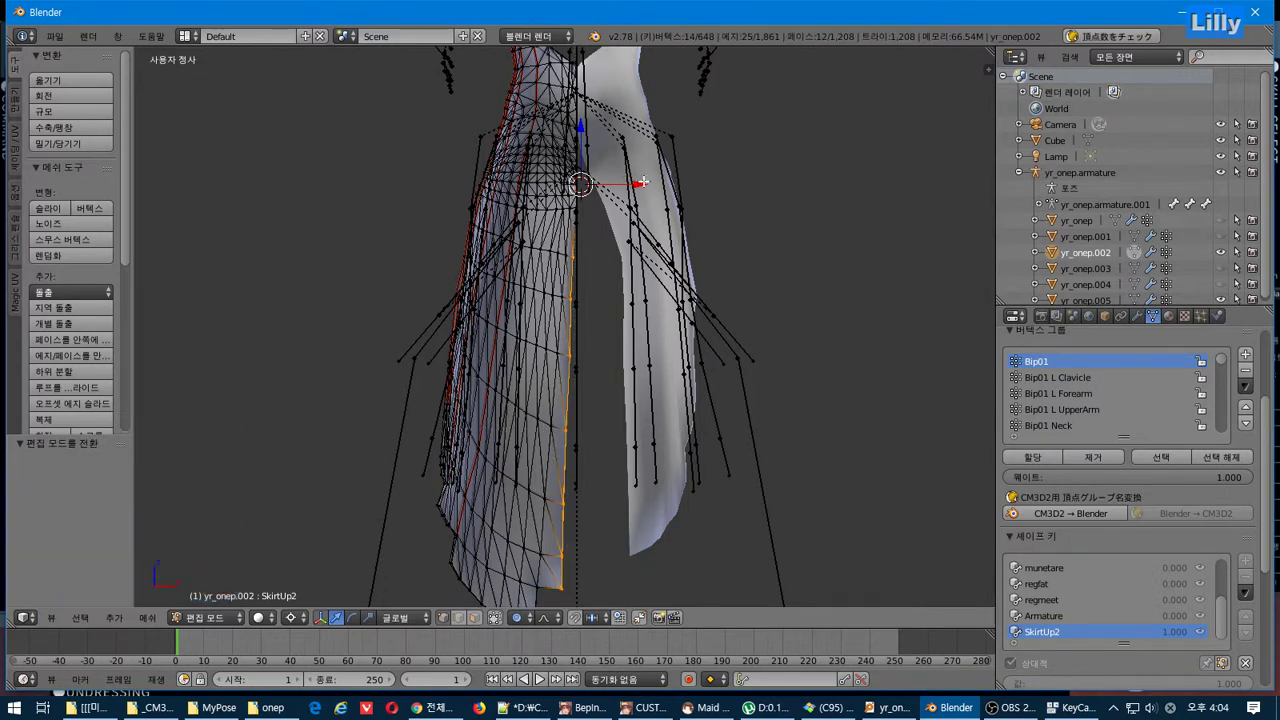
drag(642, 183, 604, 185)
key(Tab)
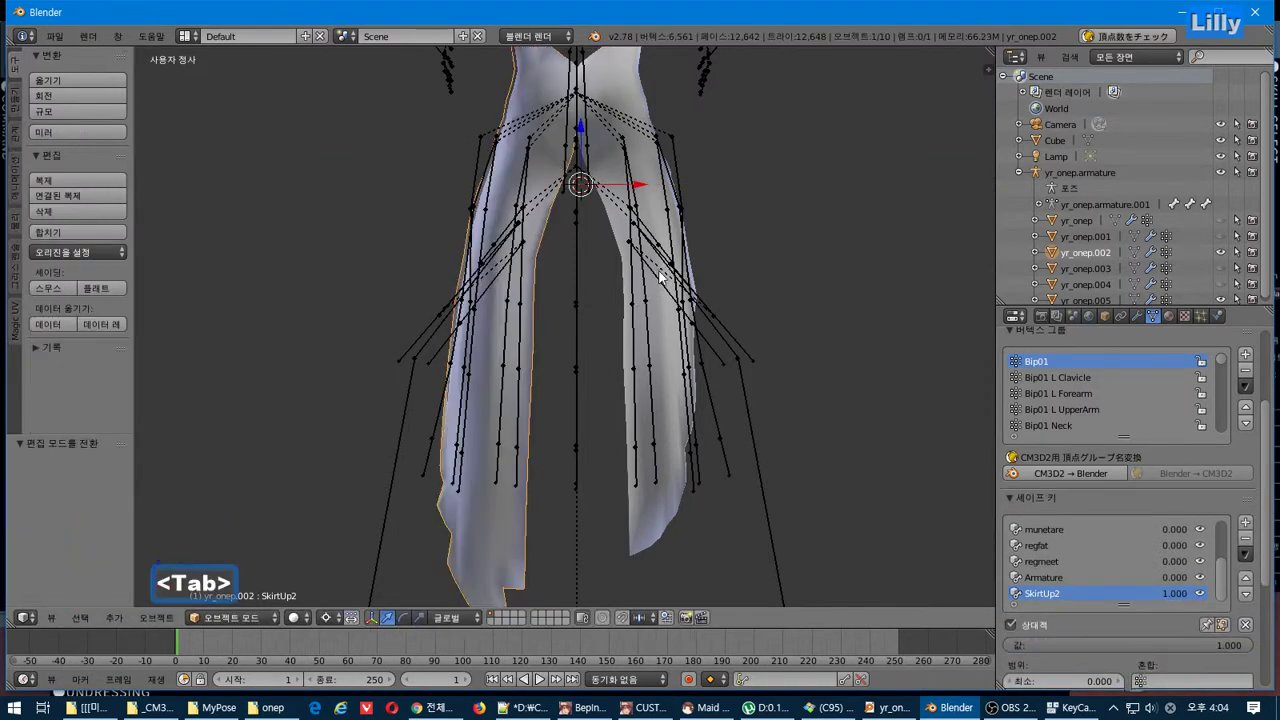
middle_drag(646, 266, 866, 271)
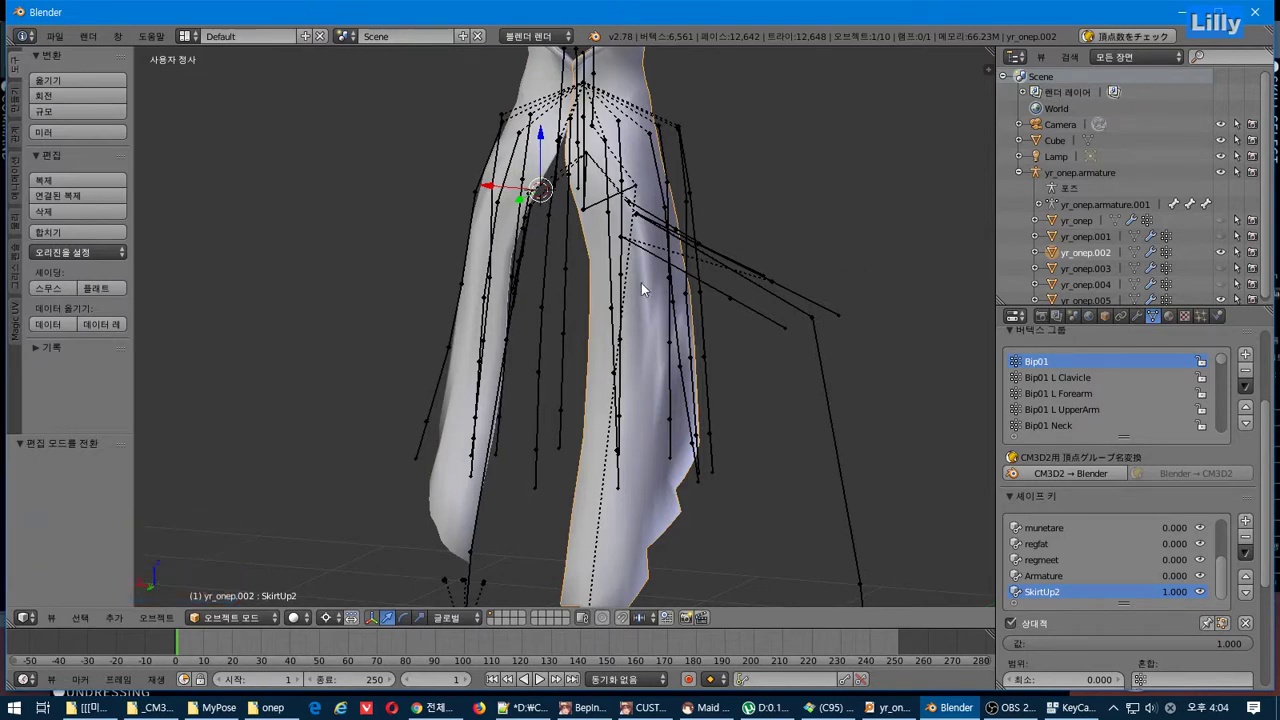
- Unhide the dress parts yr_onep, yr_onep.001, yr_onep.003 and yr_onep.004
click(1222, 221)
click(1222, 236)
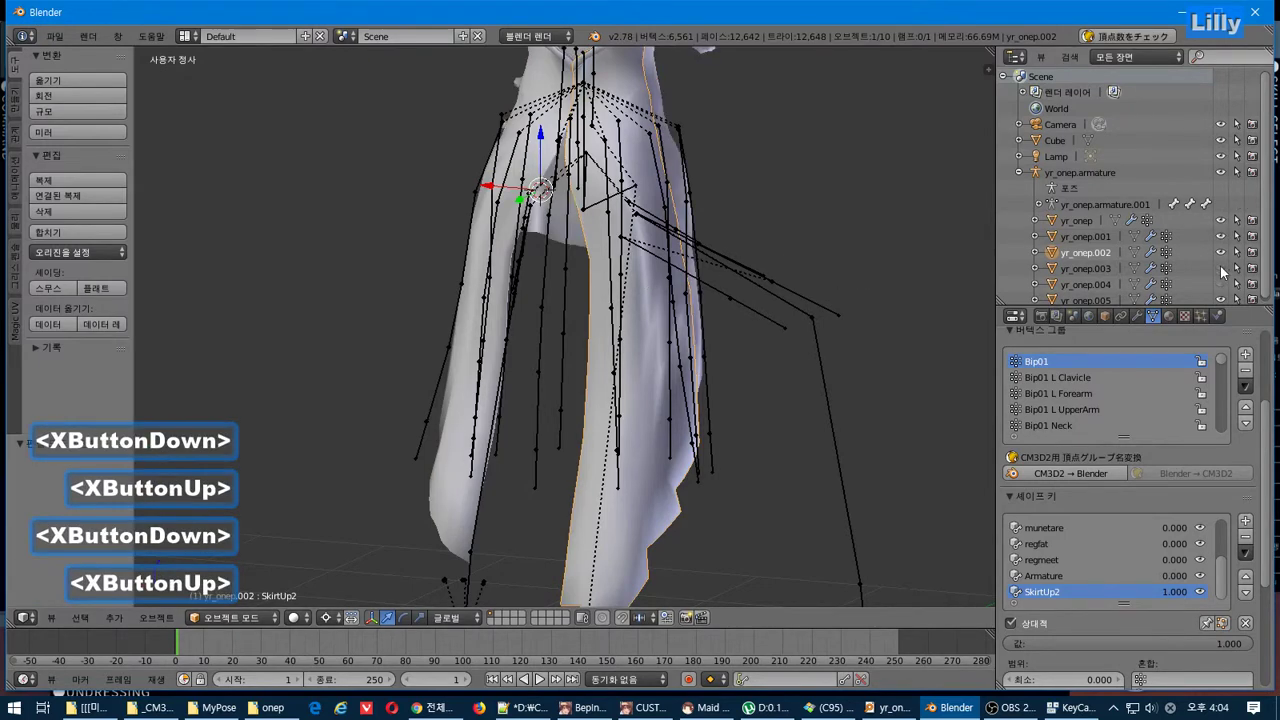
click(1222, 268)
click(1222, 284)
scroll(1202, 246, down, 2)
- Select every object in the scene and join the meshes into yr_onep.002
key(a)
key(a)
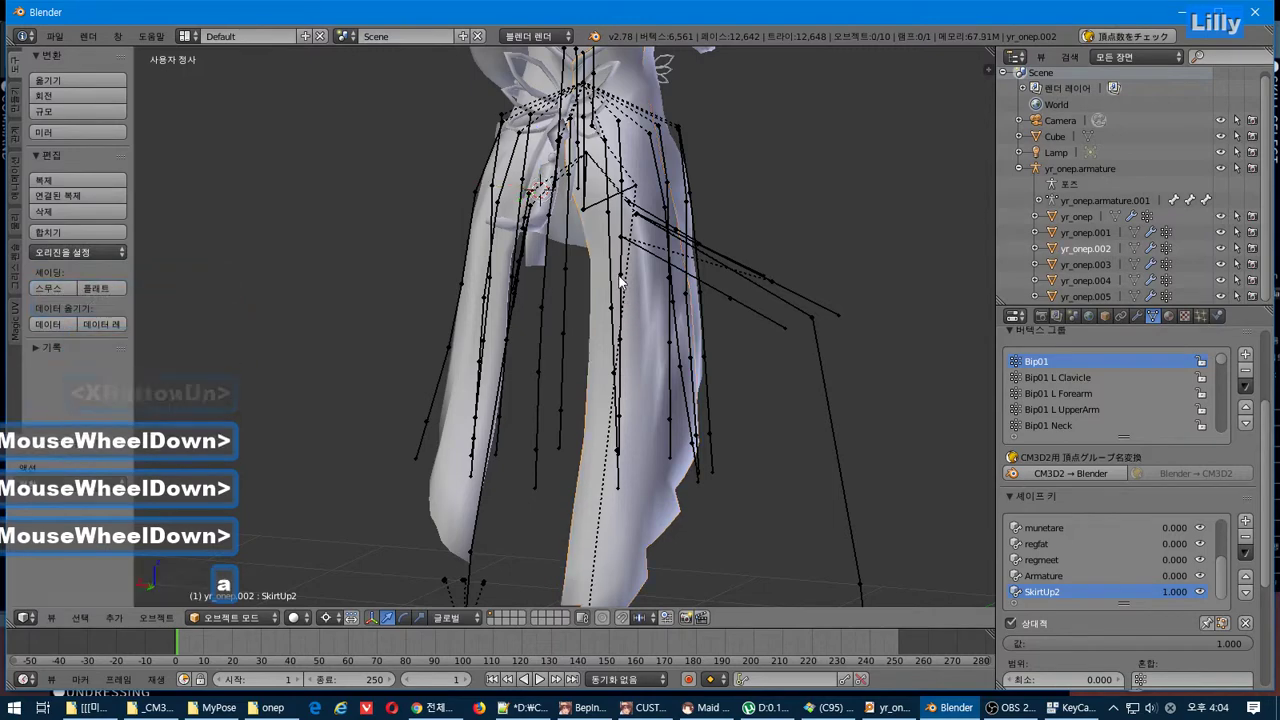
middle_drag(608, 277, 565, 264)
click(77, 232)
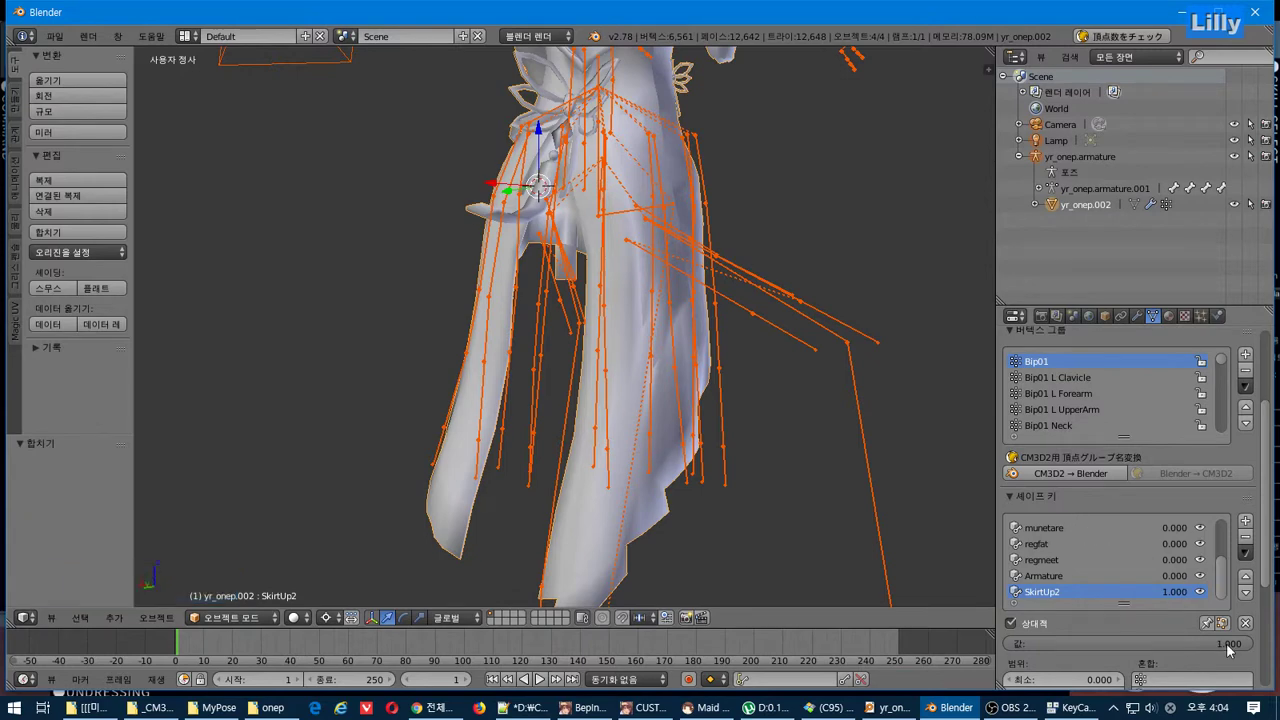
- Try to export the joined dress as a CM3D2 model with all objects selected
mouse_move(1227, 650)
mouse_down()
mouse_move(1005, 650)
mouse_move(1250, 650)
mouse_up()
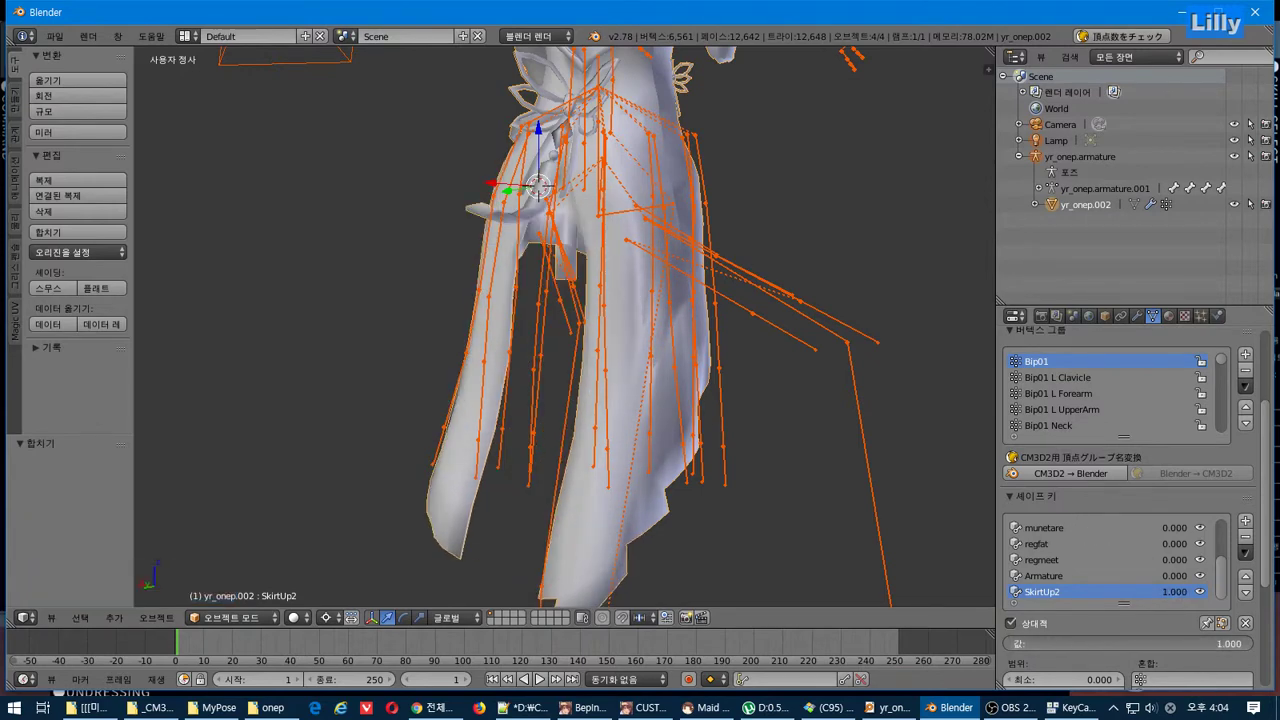
click(46, 40)
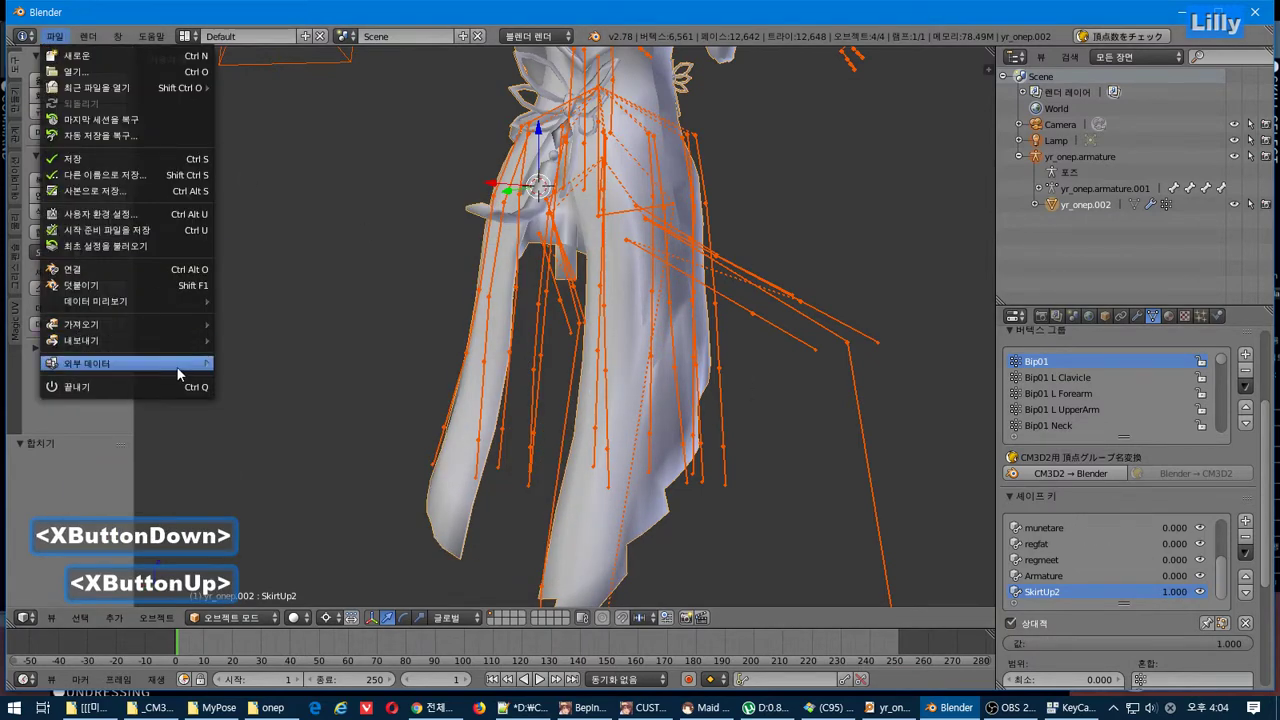
mouse_move(178, 373)
click(300, 486)
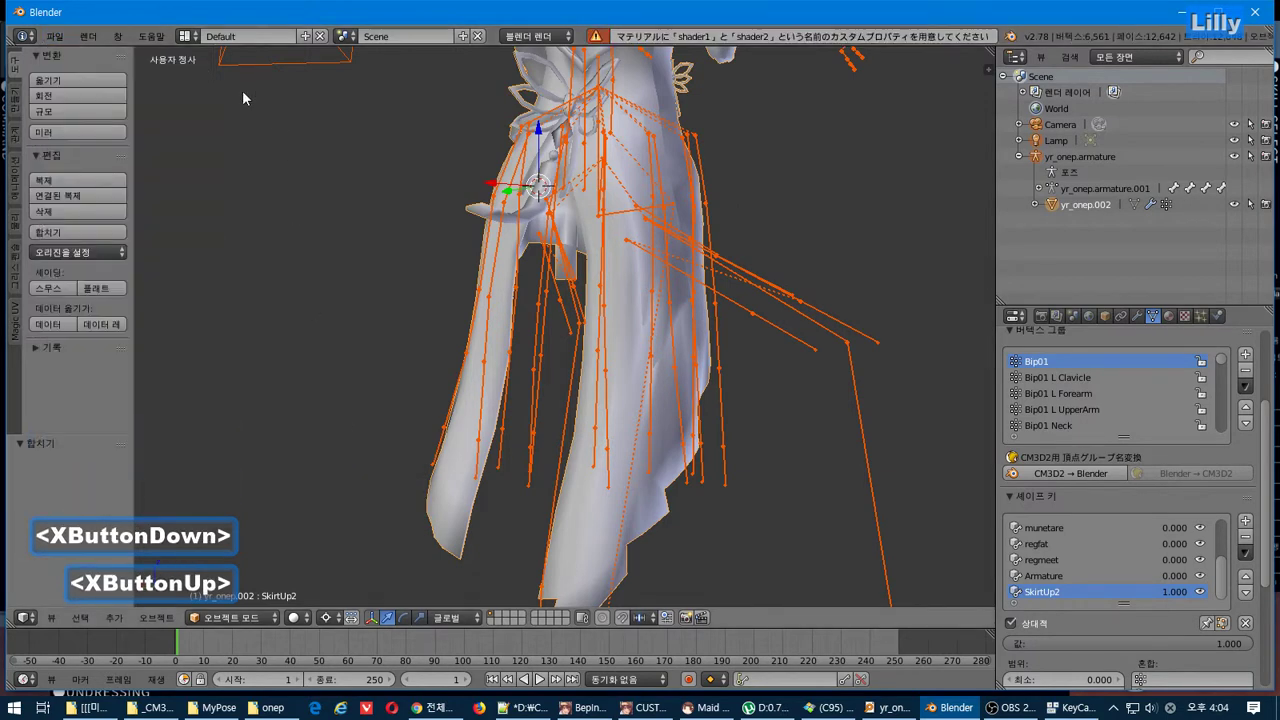
- Select only the joined yr_onep.002 mesh and try the CM3D2 model export again
right_click(613, 330)
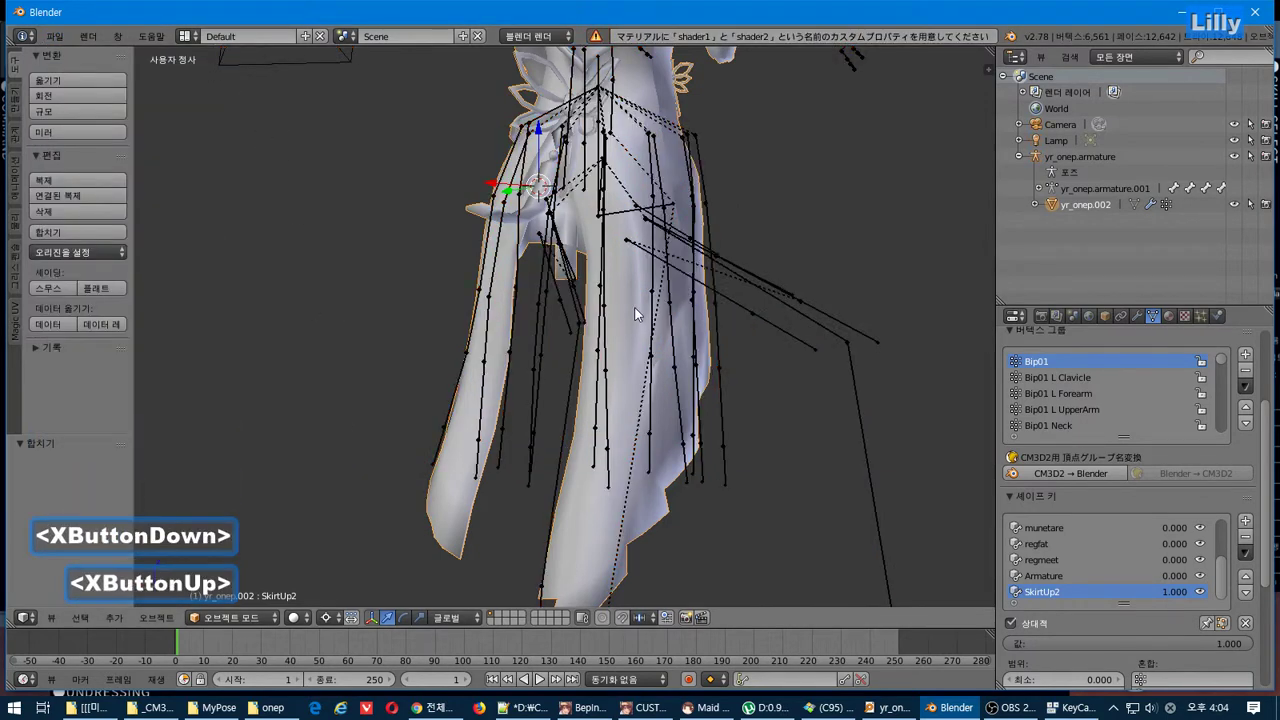
click(52, 44)
mouse_move(111, 333)
click(300, 486)
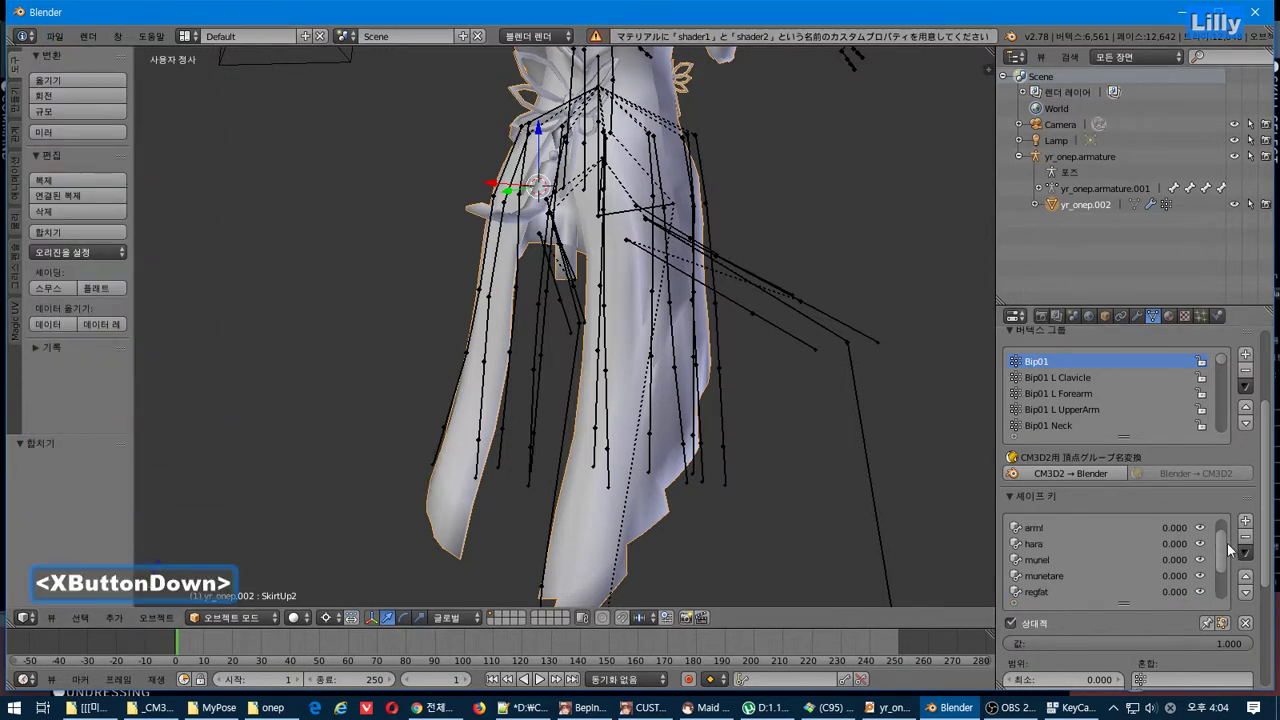
scroll(1228, 540, up, 1)
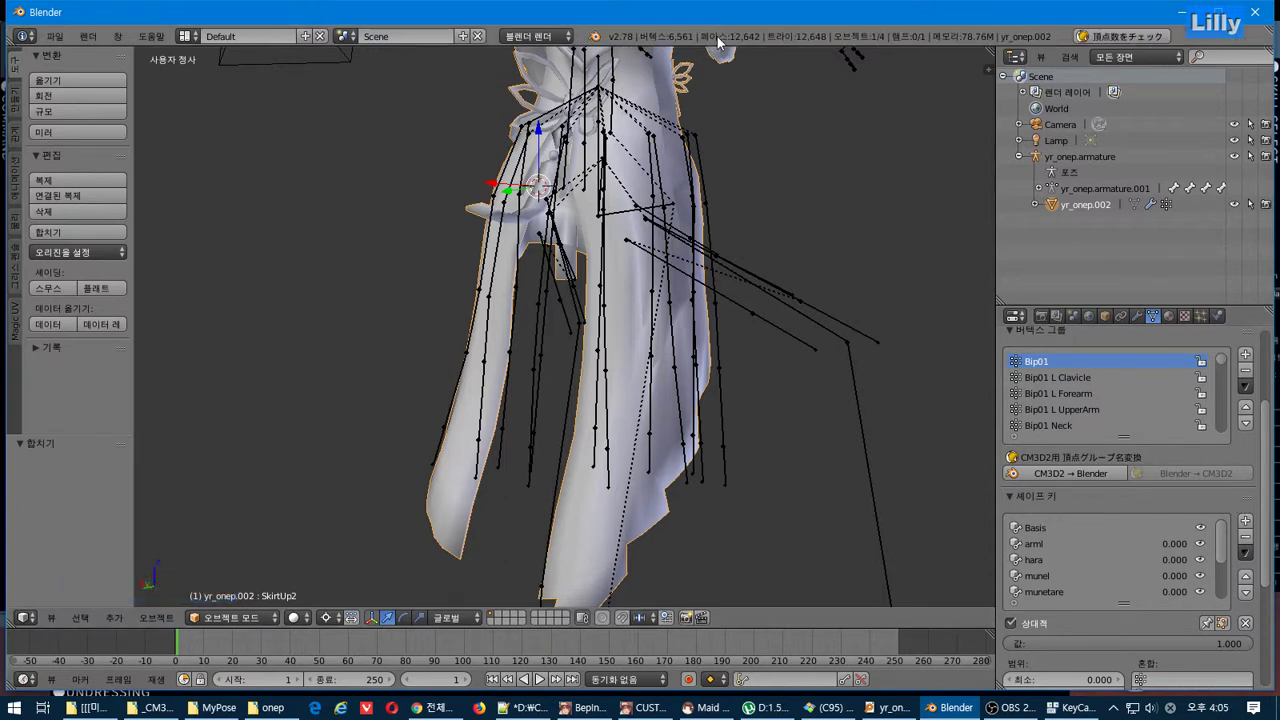
- Inspect the joined dress's material slots and the texture settings of wear_back.001
click(1172, 317)
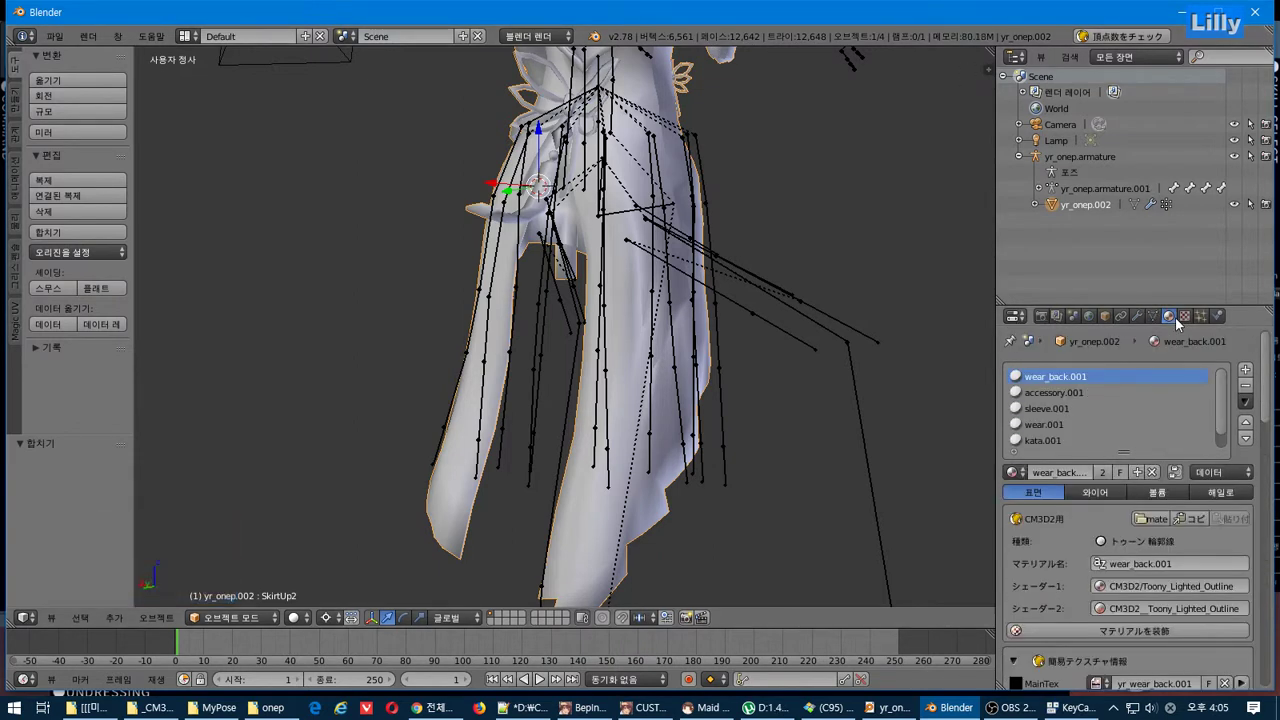
click(1184, 317)
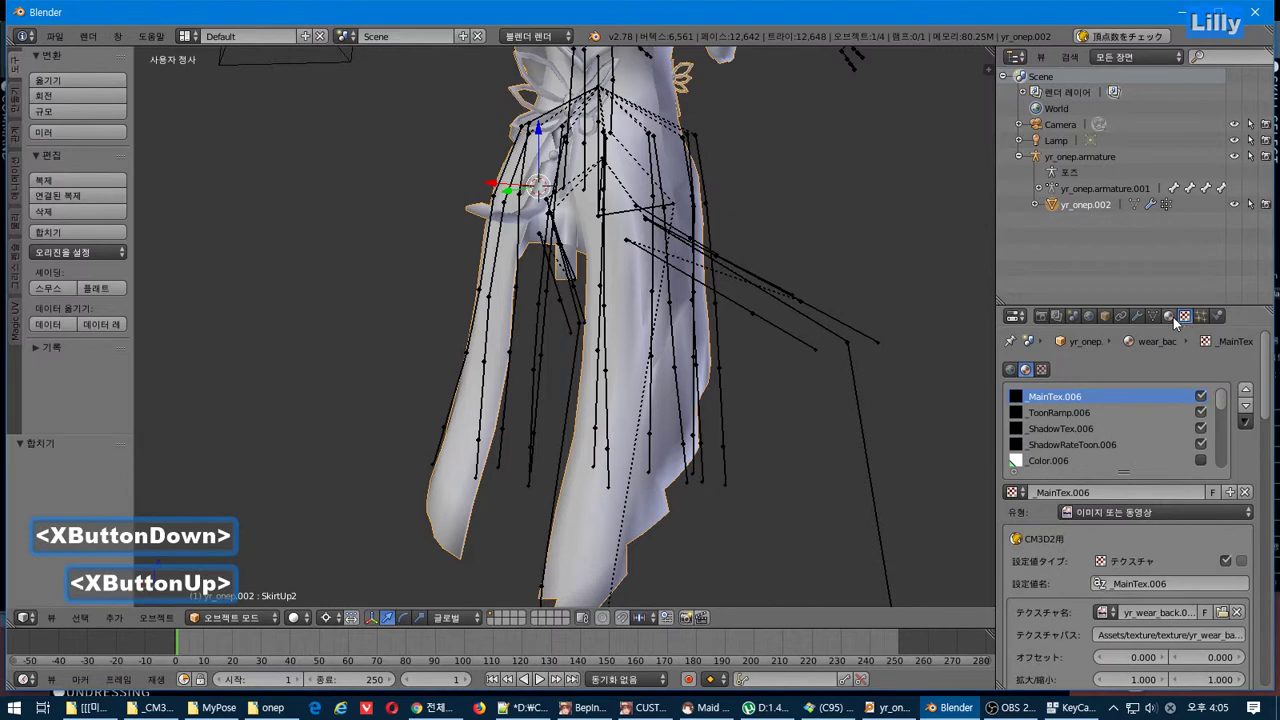
click(1172, 317)
- Undo the recent selection changes and the joining of the meshes
right_click(668, 222)
right_click(648, 138)
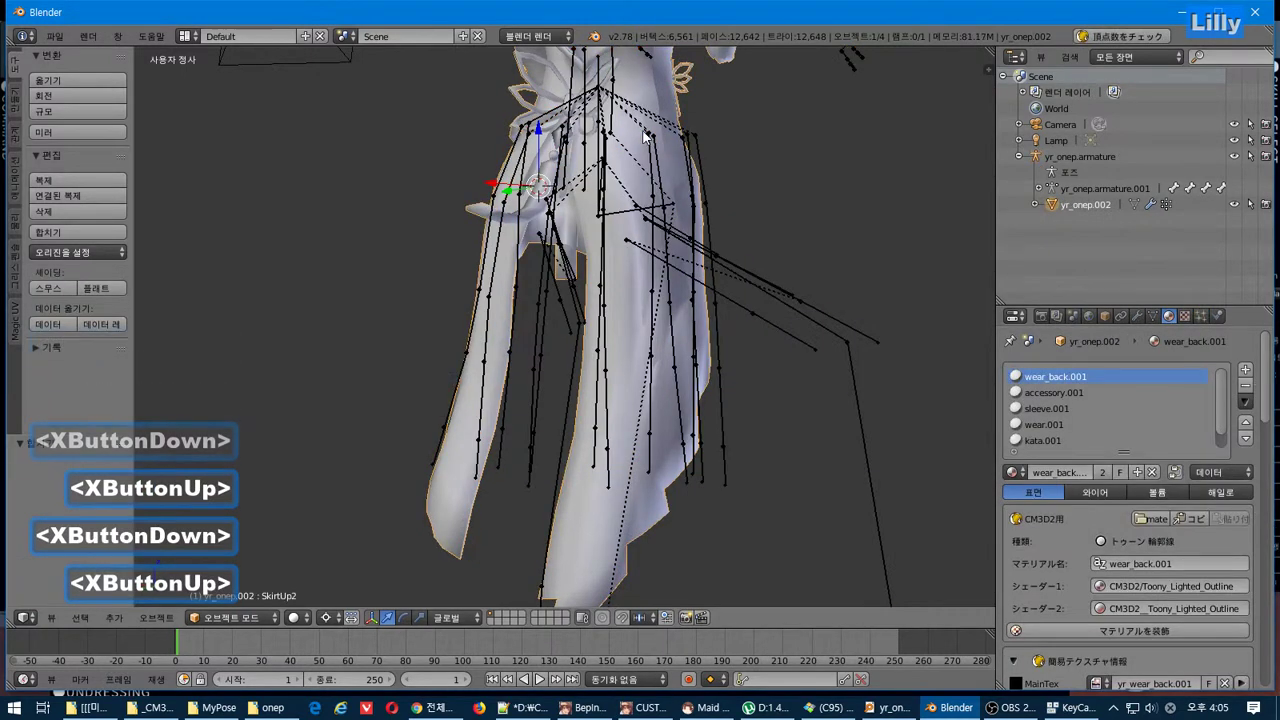
key(ctrl+z)
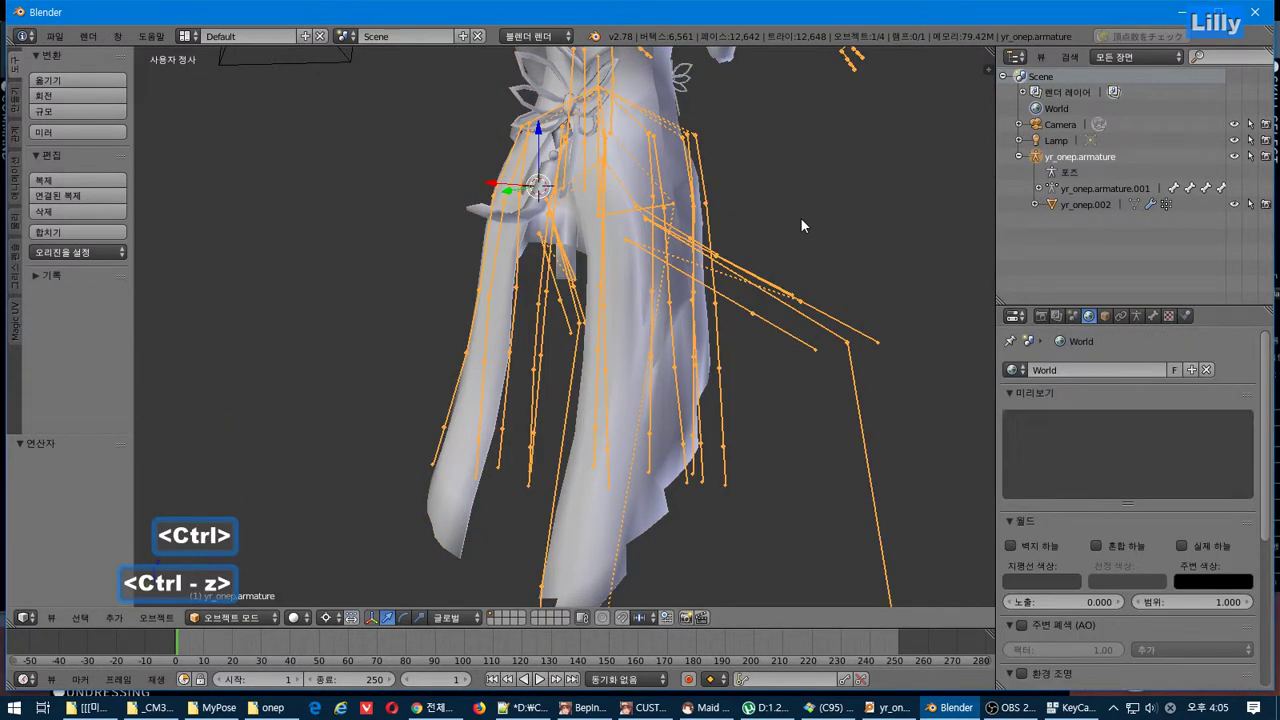
key(ctrl+z)
key(ctrl+z)
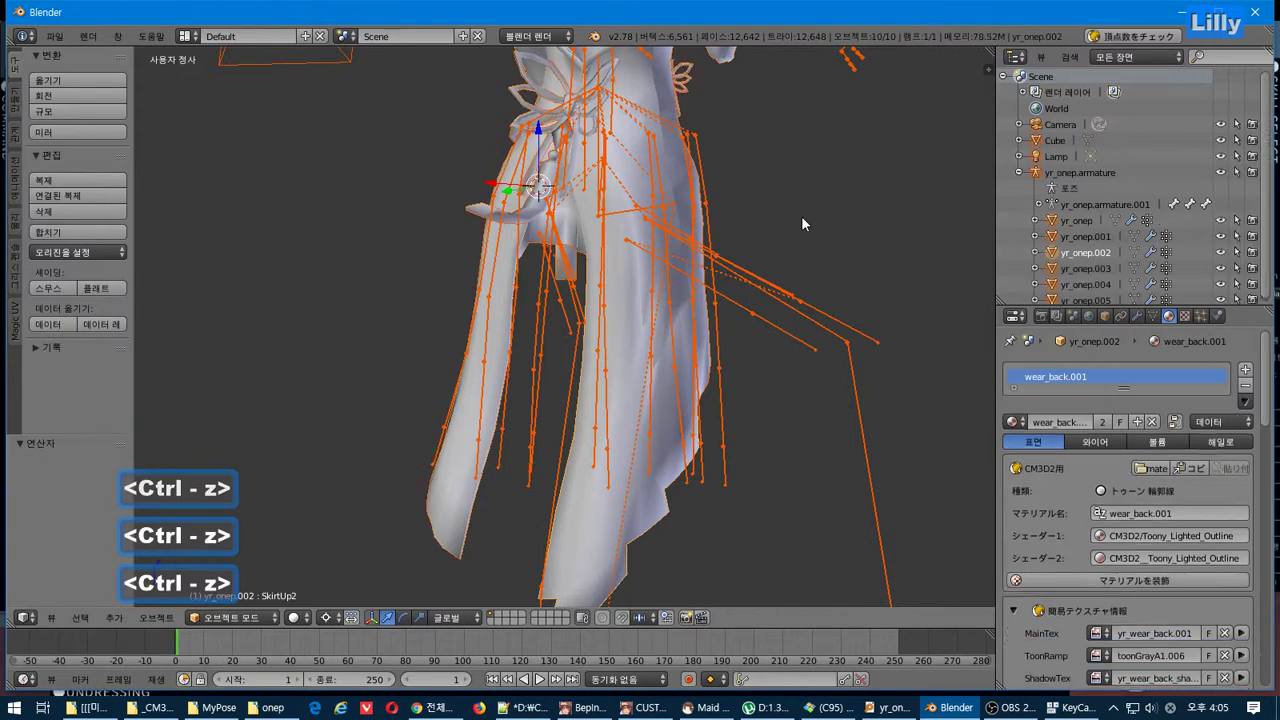
- Delete the default Cube object from the scene and try to delete the Camera
scroll(1133, 193, down, 1)
click(1058, 152)
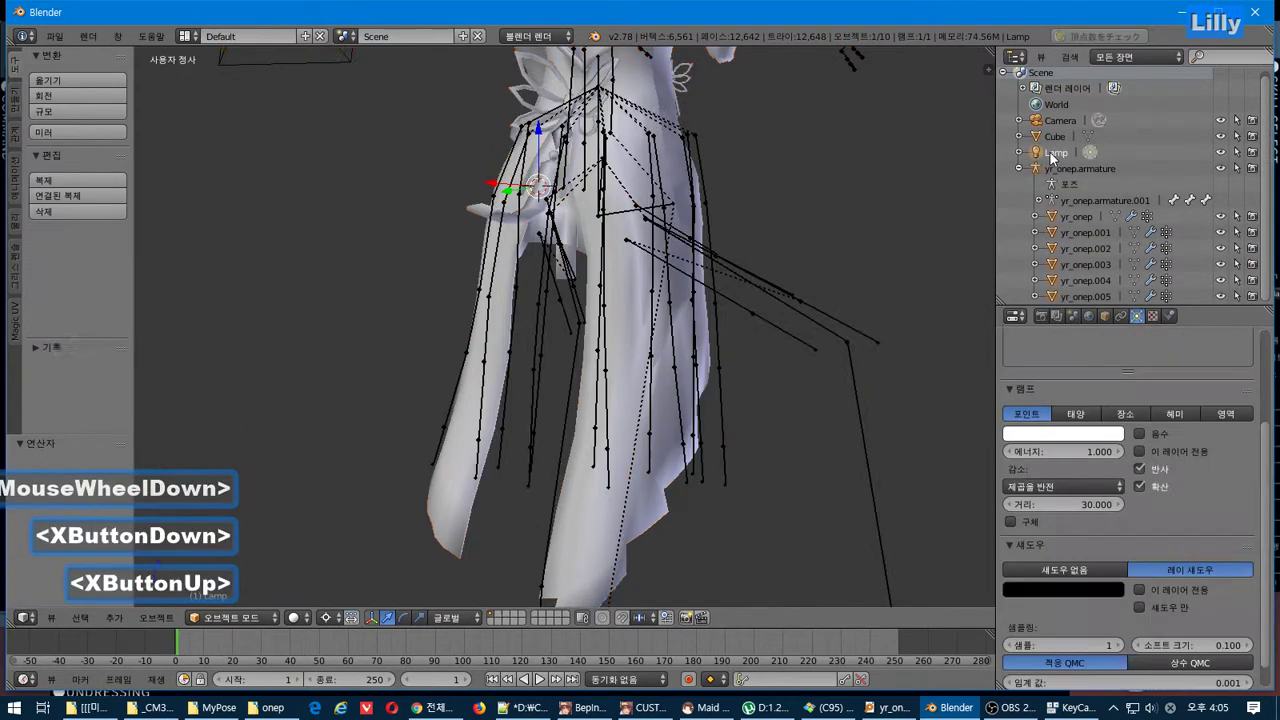
shift+click(1061, 122)
shift+click(1058, 141)
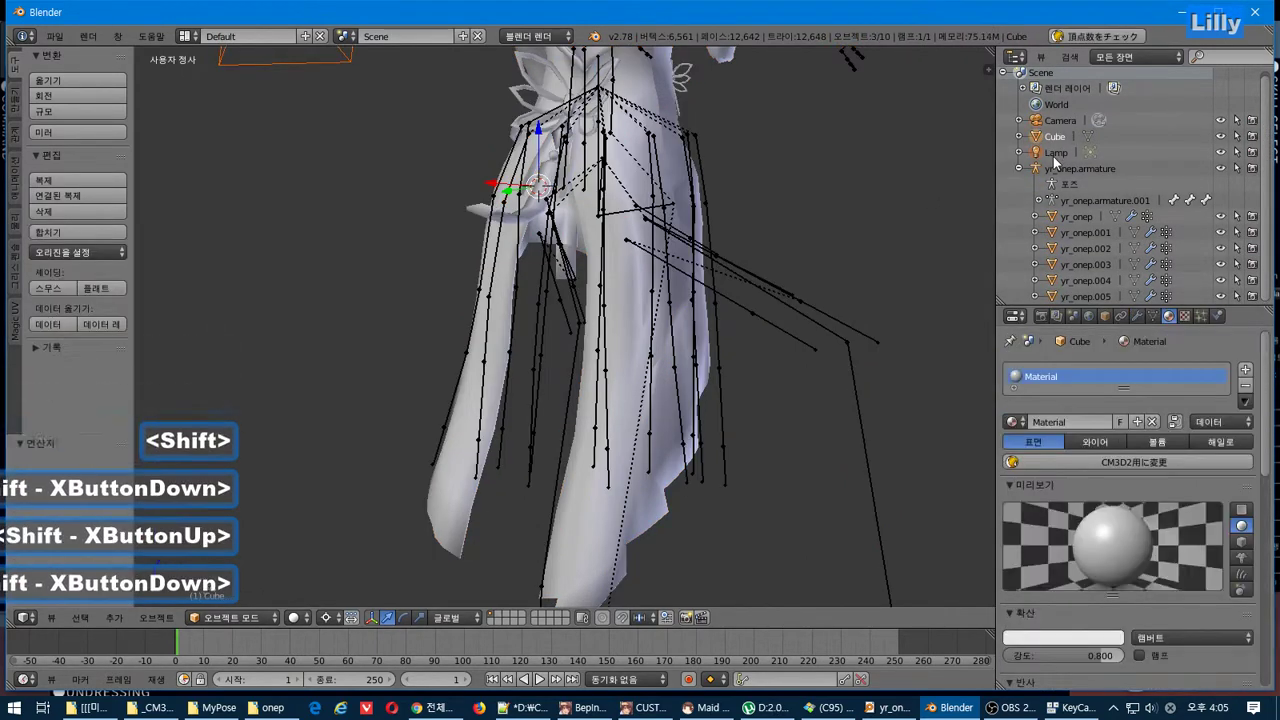
shift+click(1056, 140)
click(1053, 140)
right_click(1051, 140)
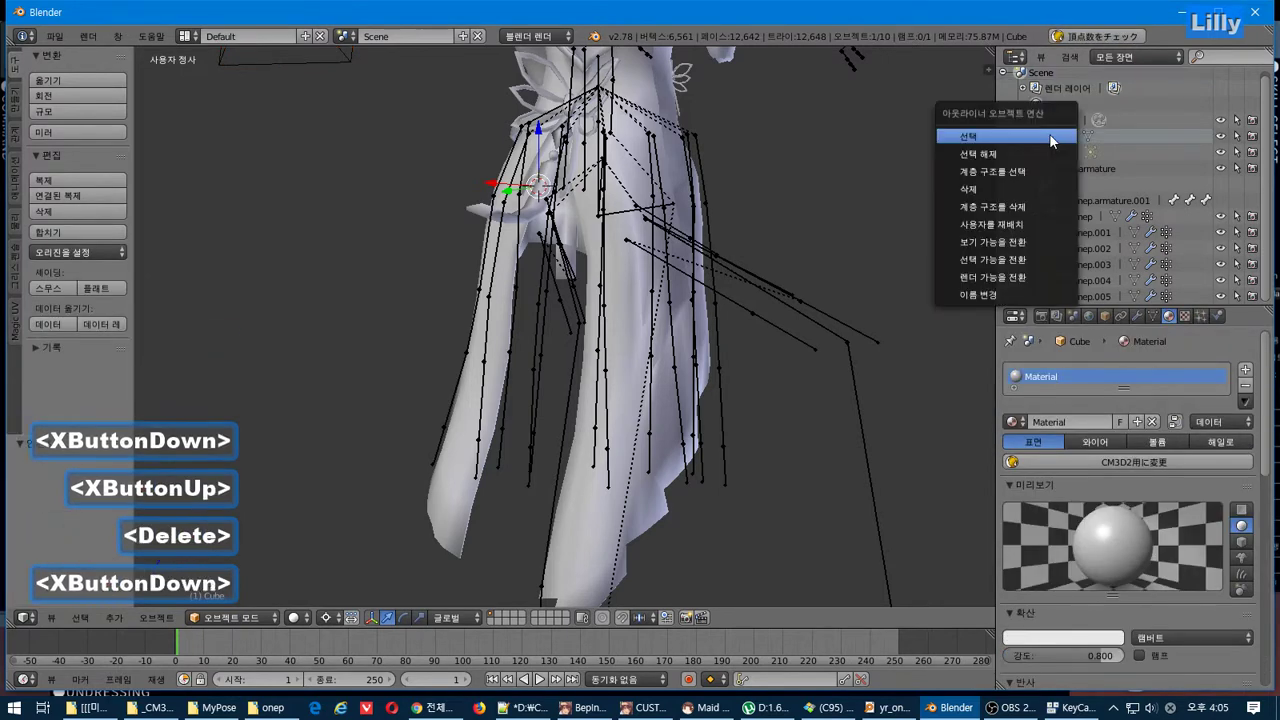
click(1035, 203)
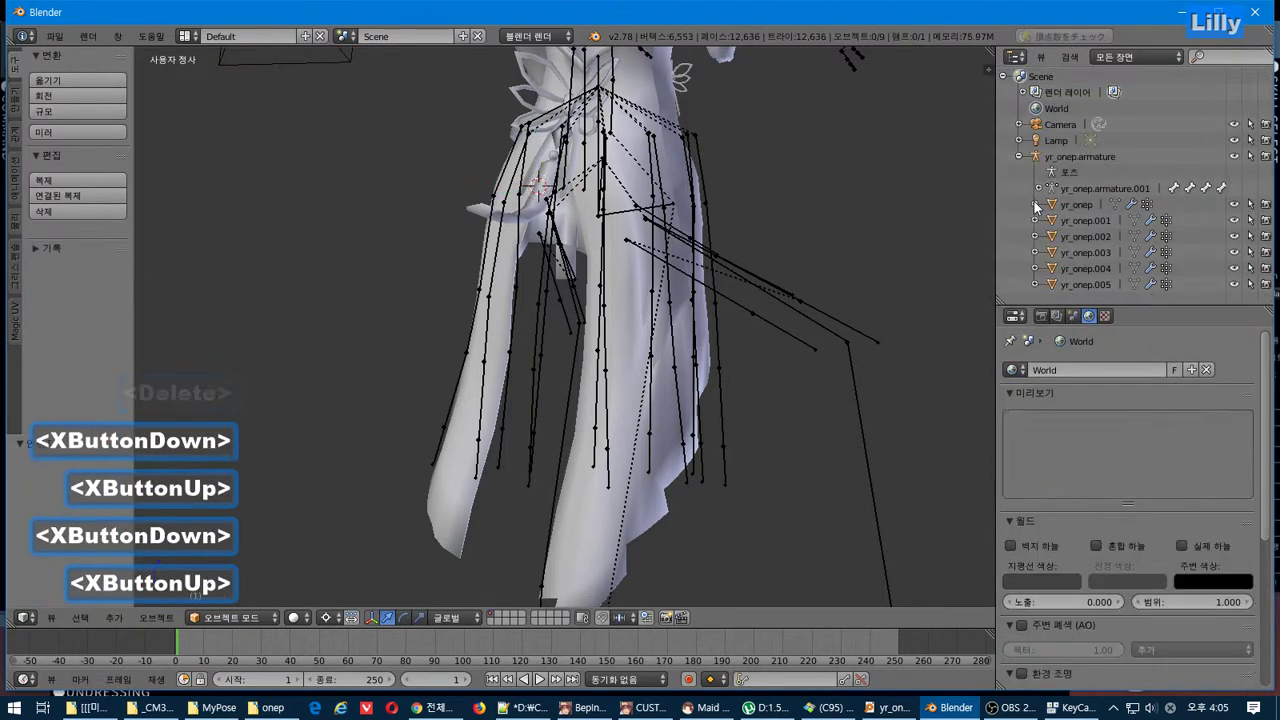
click(1063, 124)
key(Delete)
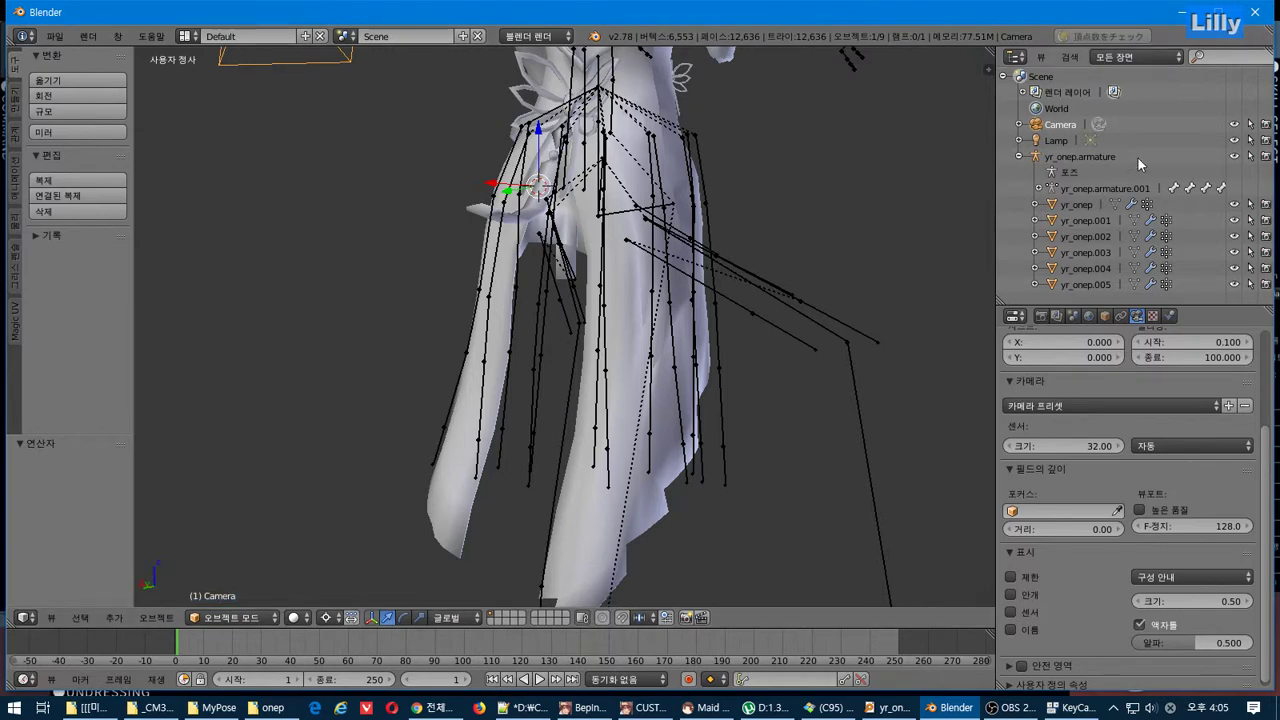
- Select the six dress meshes from yr_onep to yr_onep.005 and join them with yr_onep.005 as the active object
click(1090, 206)
shift+click(1086, 220)
shift+click(1085, 236)
shift+click(1084, 252)
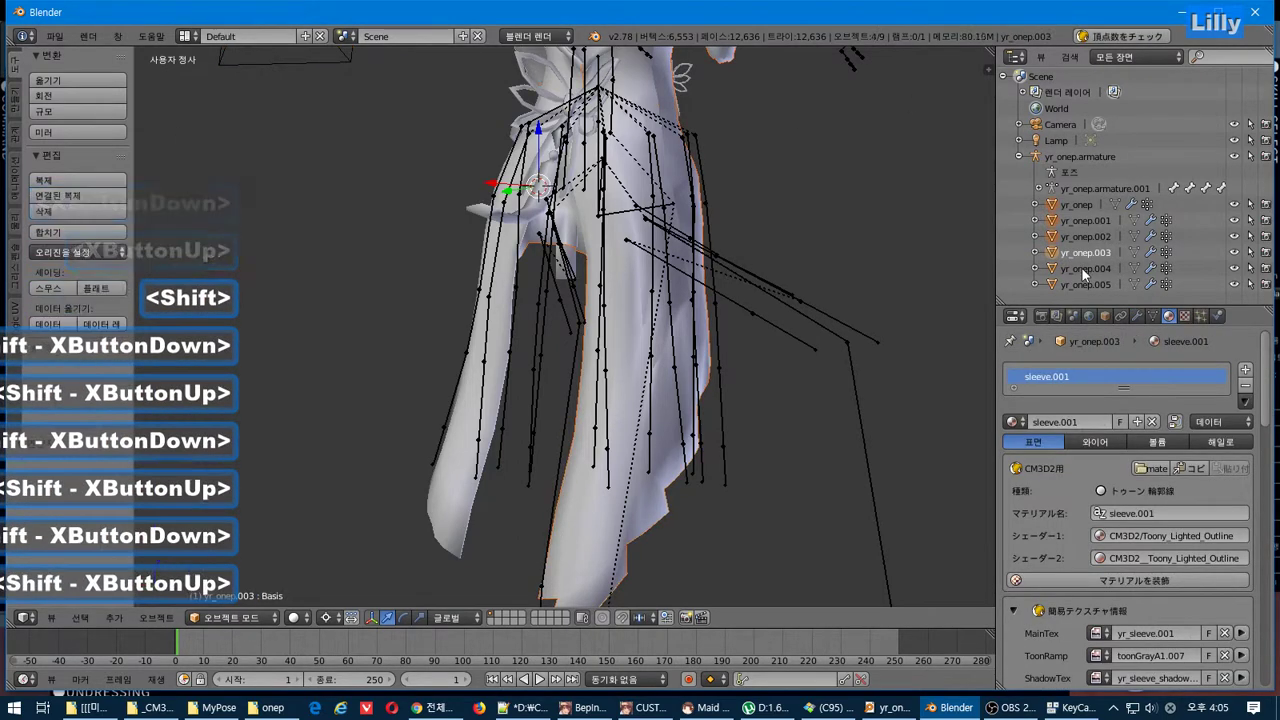
shift+click(1082, 268)
shift+click(1077, 283)
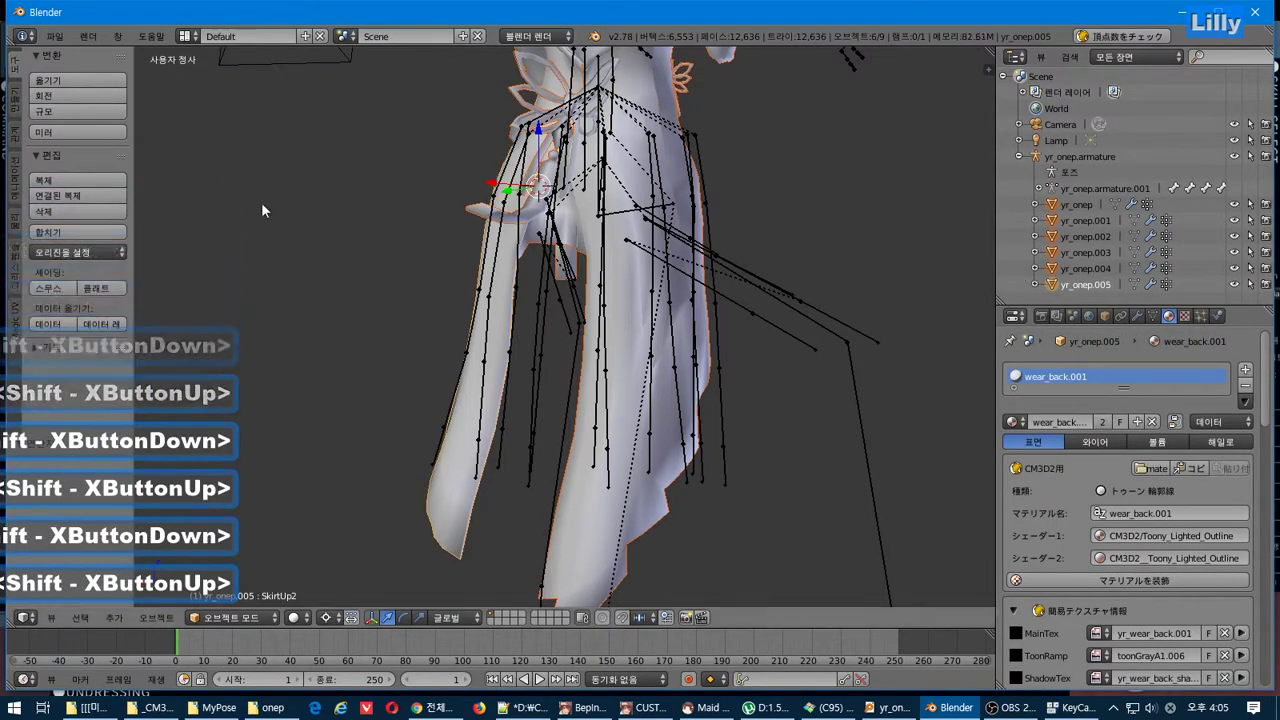
click(40, 232)
- Export the joined yr_onep.005 mesh as a CM3D2 model file
click(55, 36)
click(112, 340)
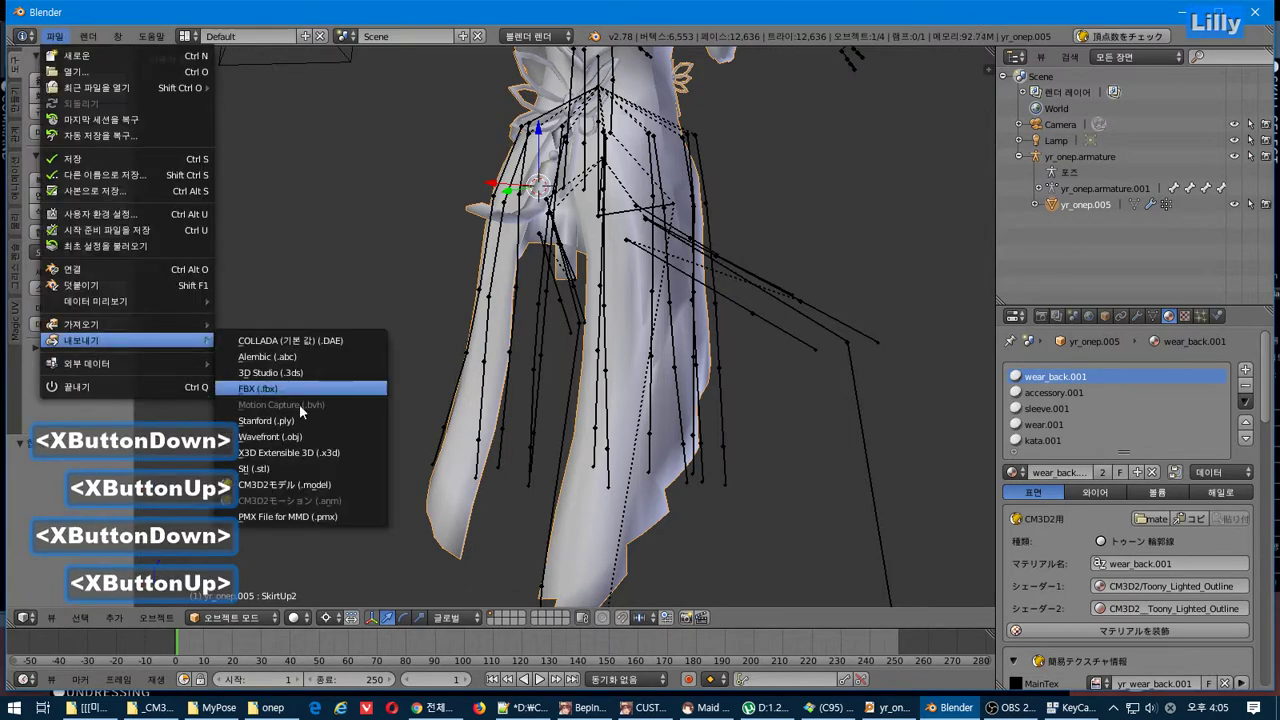
click(323, 487)
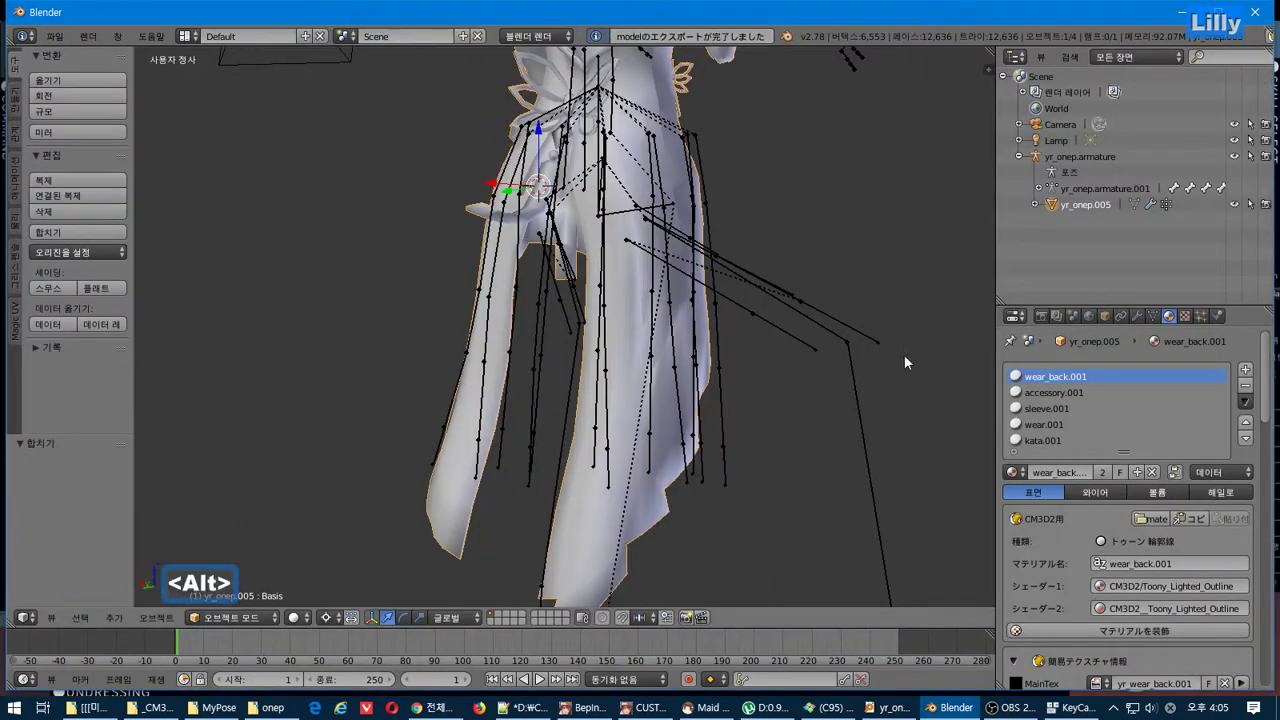
- Switch to the COM3D2 game, filter the item list by yr_onep again and put the dress back on the character
key(alt+Tab)
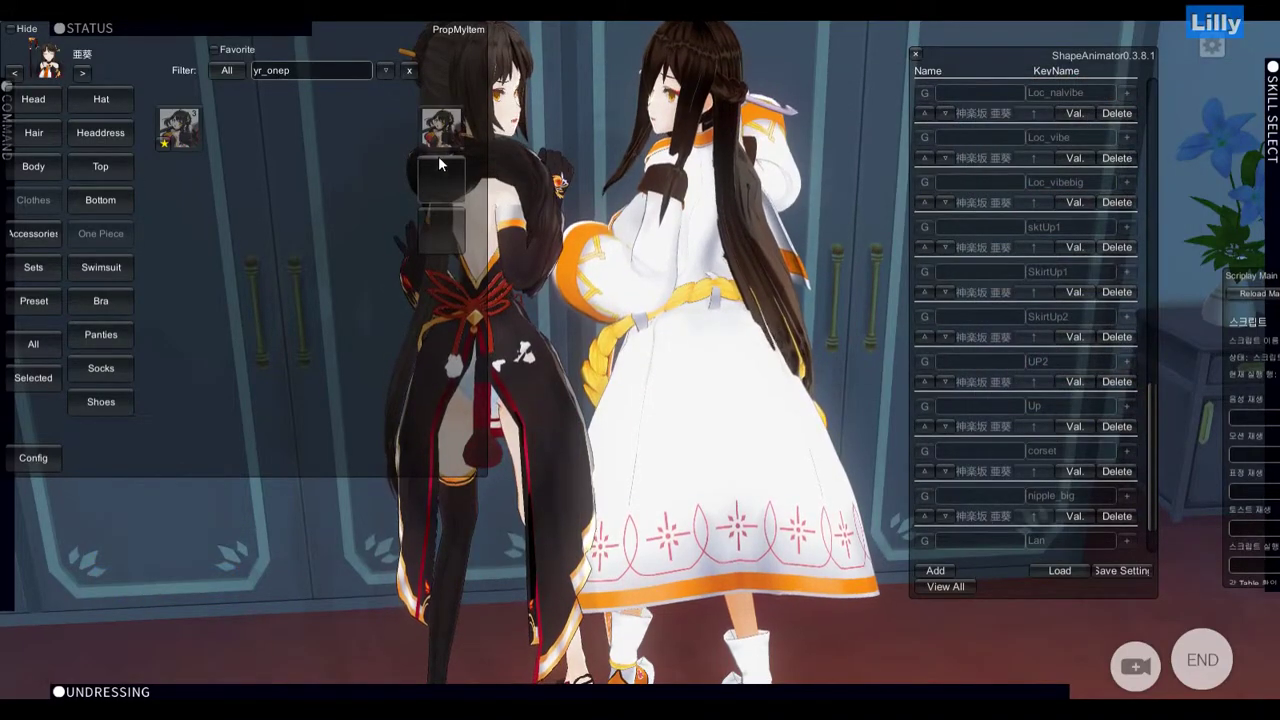
drag(321, 73, 246, 72)
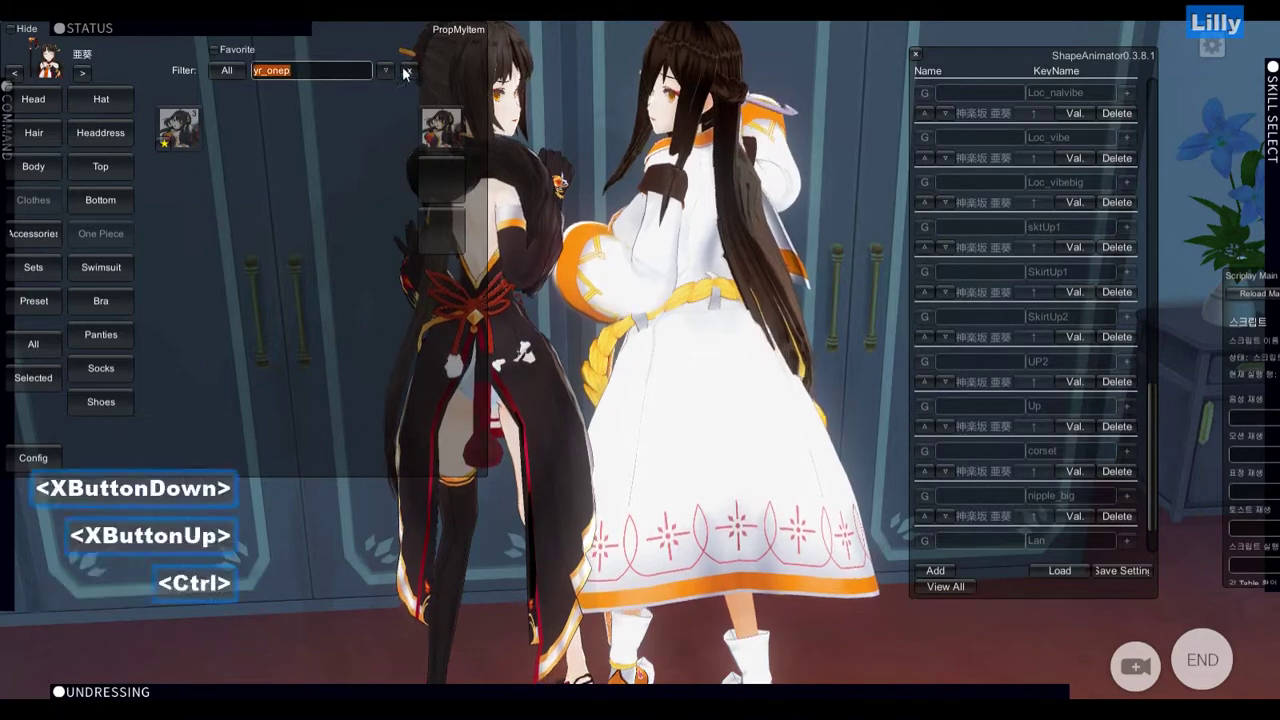
key(ctrl+c)
click(409, 70)
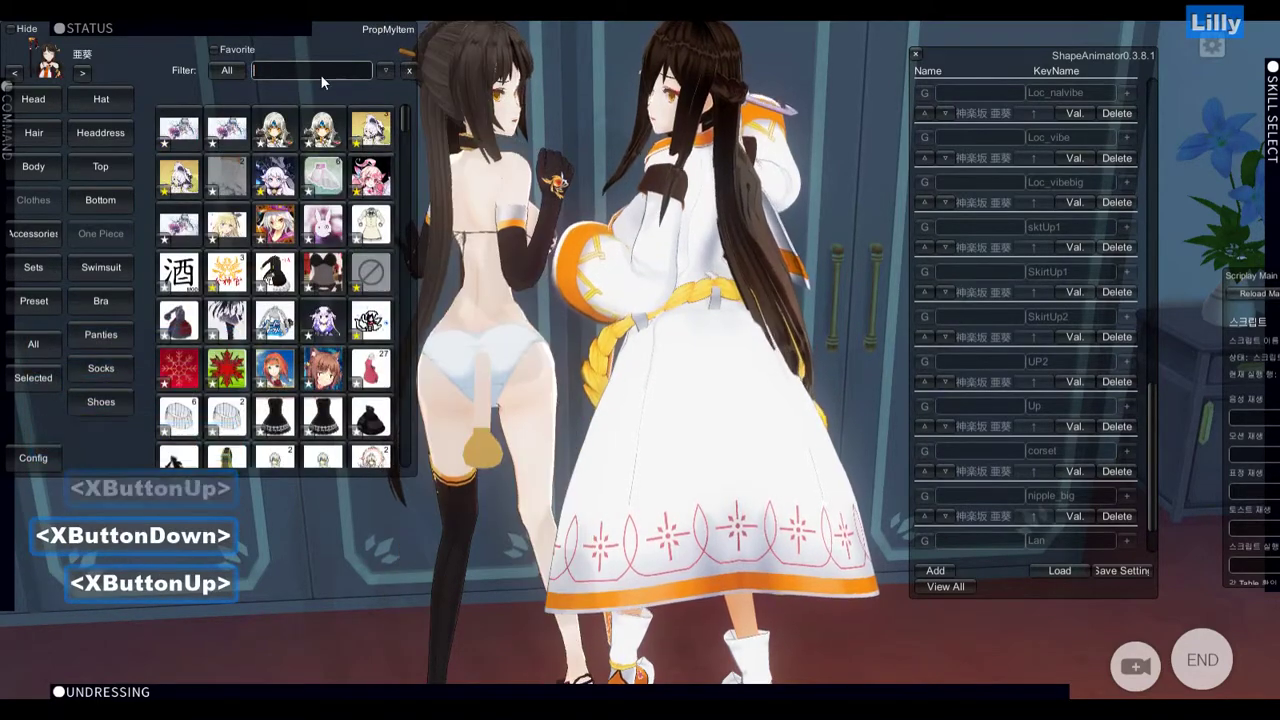
key(ctrl+v)
click(191, 129)
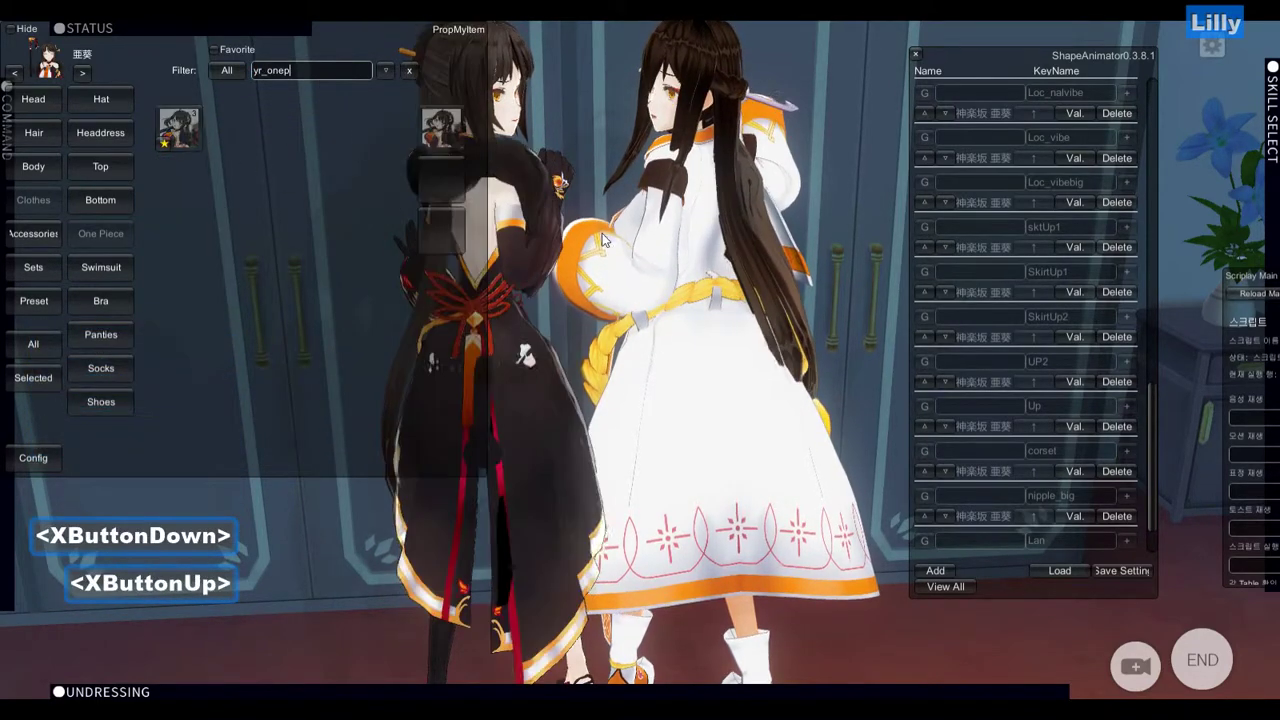
- Hide the item list, enable the SkirtUp2 key in ShapeAnimator and test its effect on the dress by varying its value
right_drag(520, 230, 636, 238)
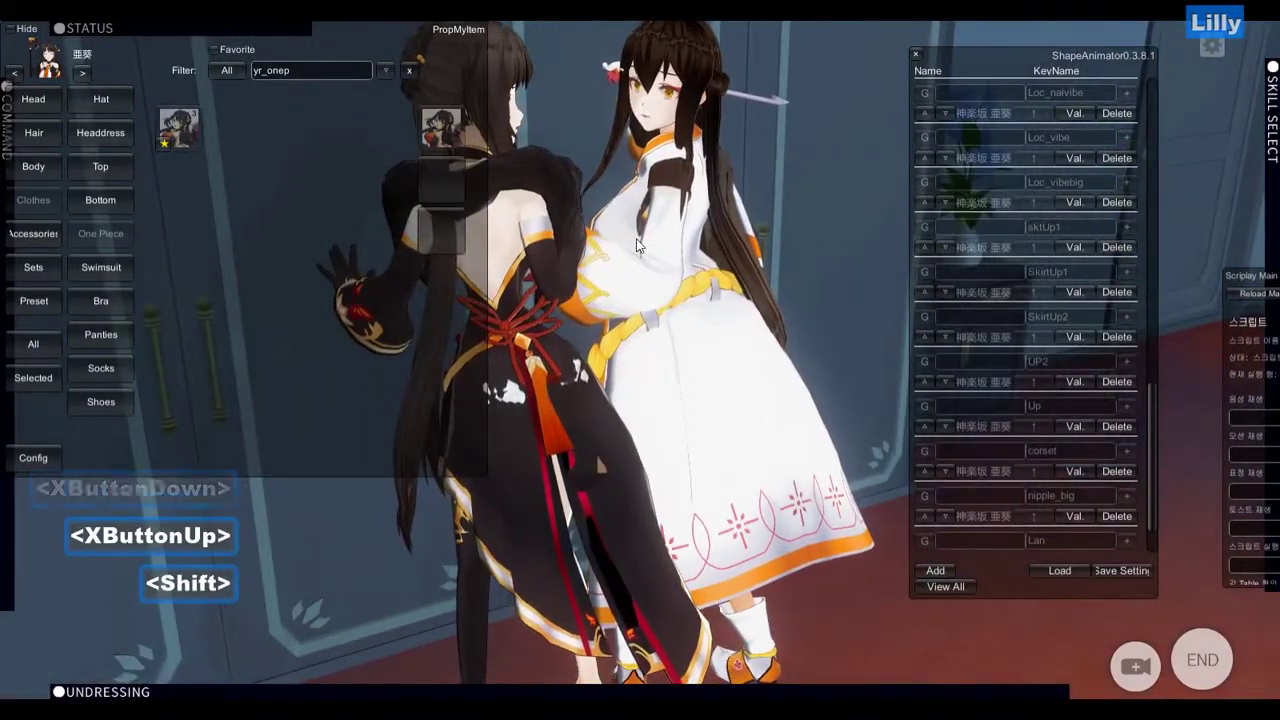
key(shift+i)
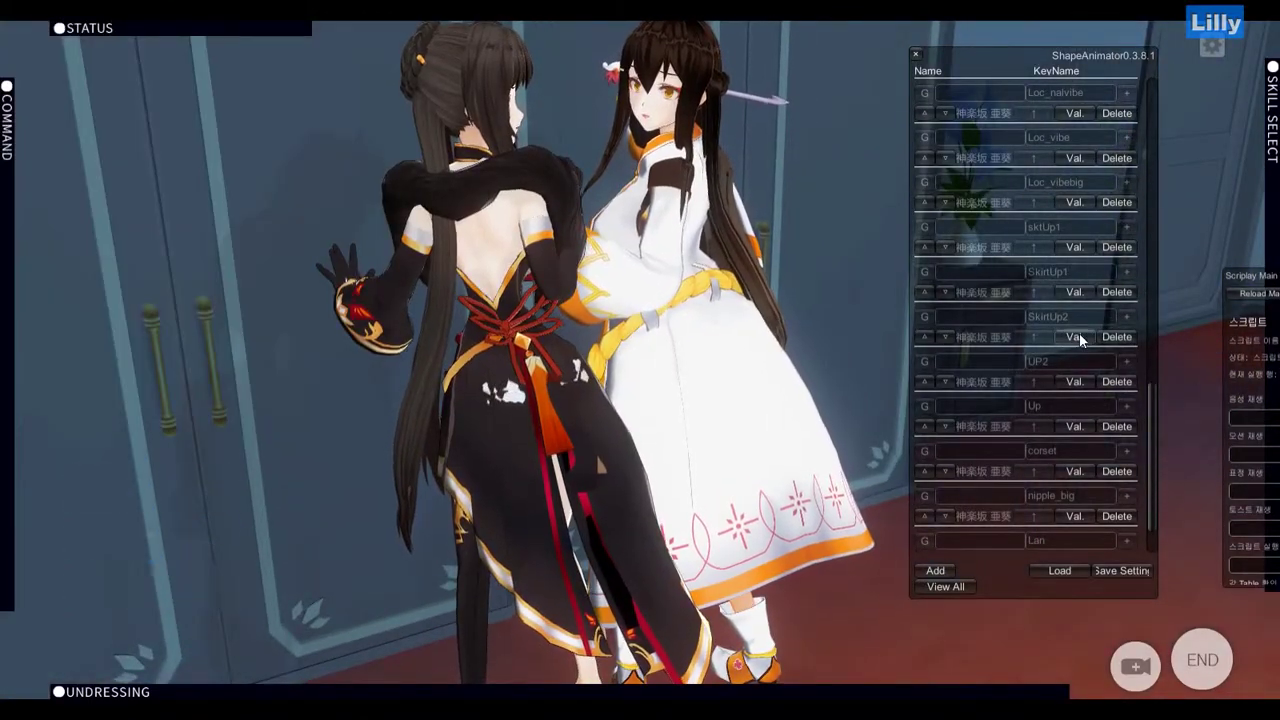
click(1076, 337)
drag(1132, 335, 794, 349)
drag(934, 335, 640, 345)
drag(430, 370, 516, 374)
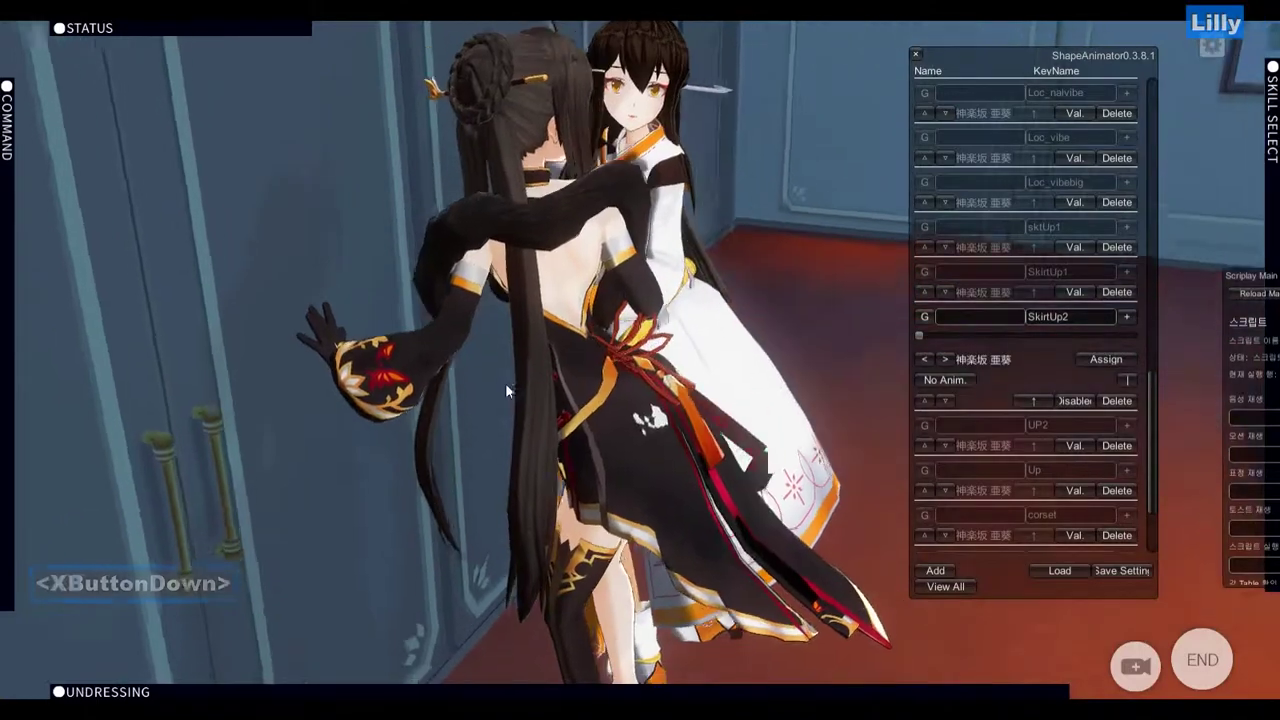
- Examine the dress's waist ribbon and back skirt from close up and farther away while varying the SkirtUp2 value again
scroll(601, 365, up, 10)
scroll(601, 368, down, 1)
scroll(601, 368, up, 1)
scroll(601, 370, down, 1)
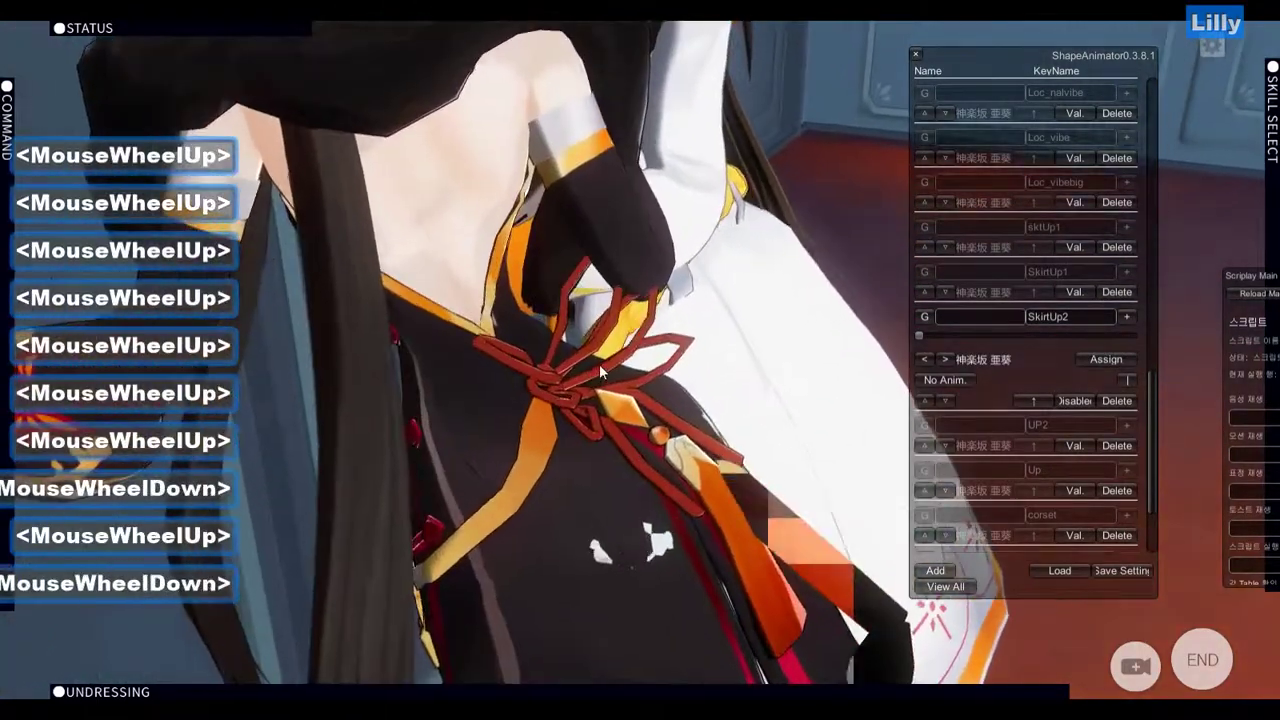
drag(601, 372, 837, 358)
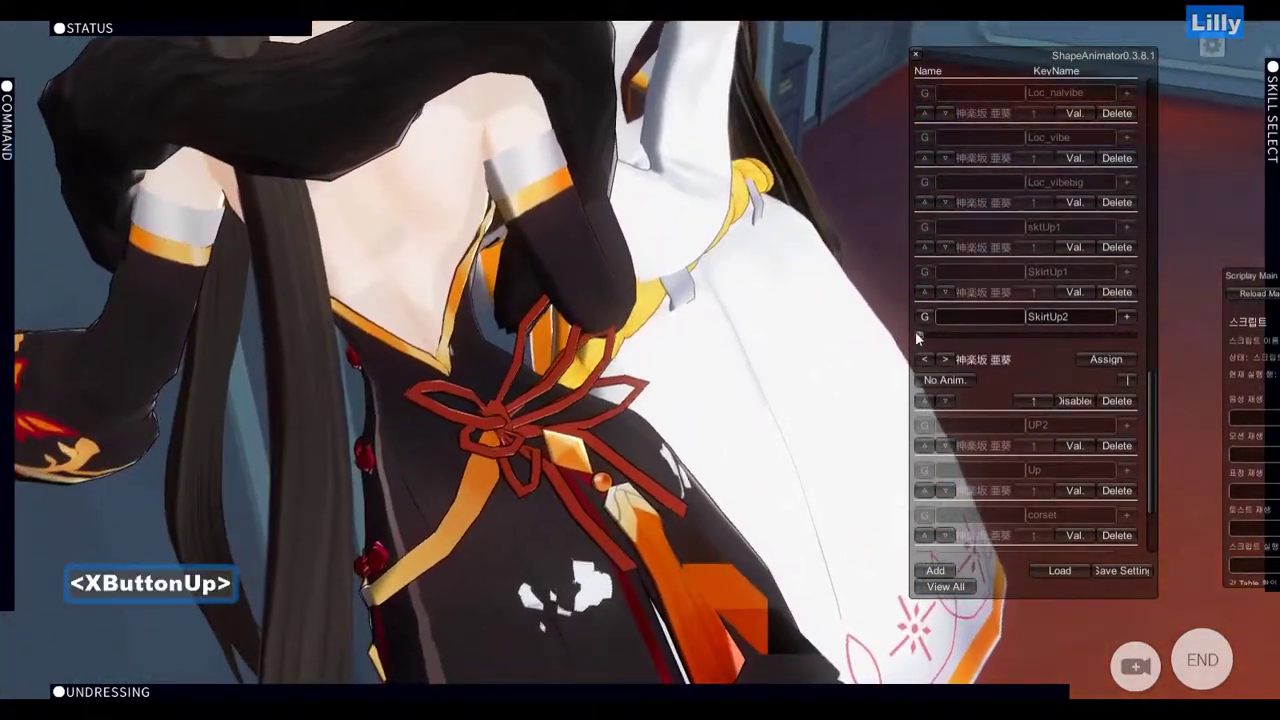
drag(918, 334, 351, 331)
scroll(420, 305, down, 7)
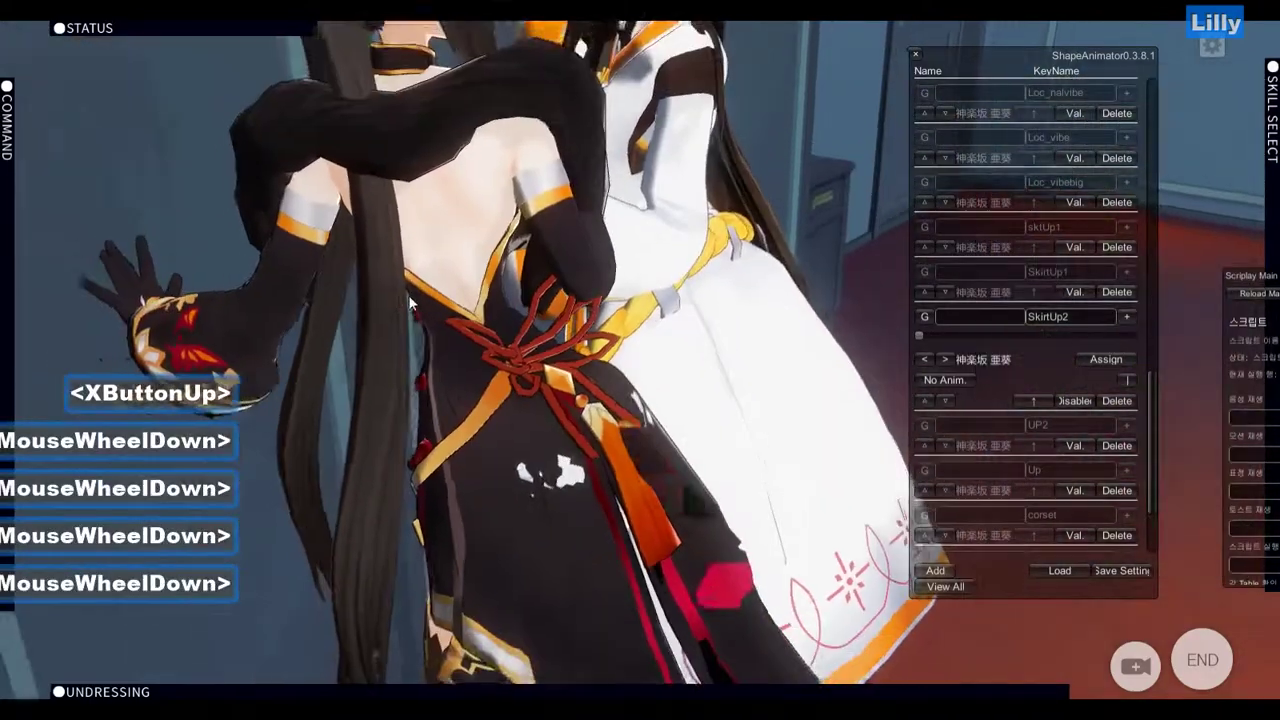
scroll(464, 282, up, 1)
scroll(464, 282, down, 2)
drag(464, 282, 502, 326)
key(alt+Tab)
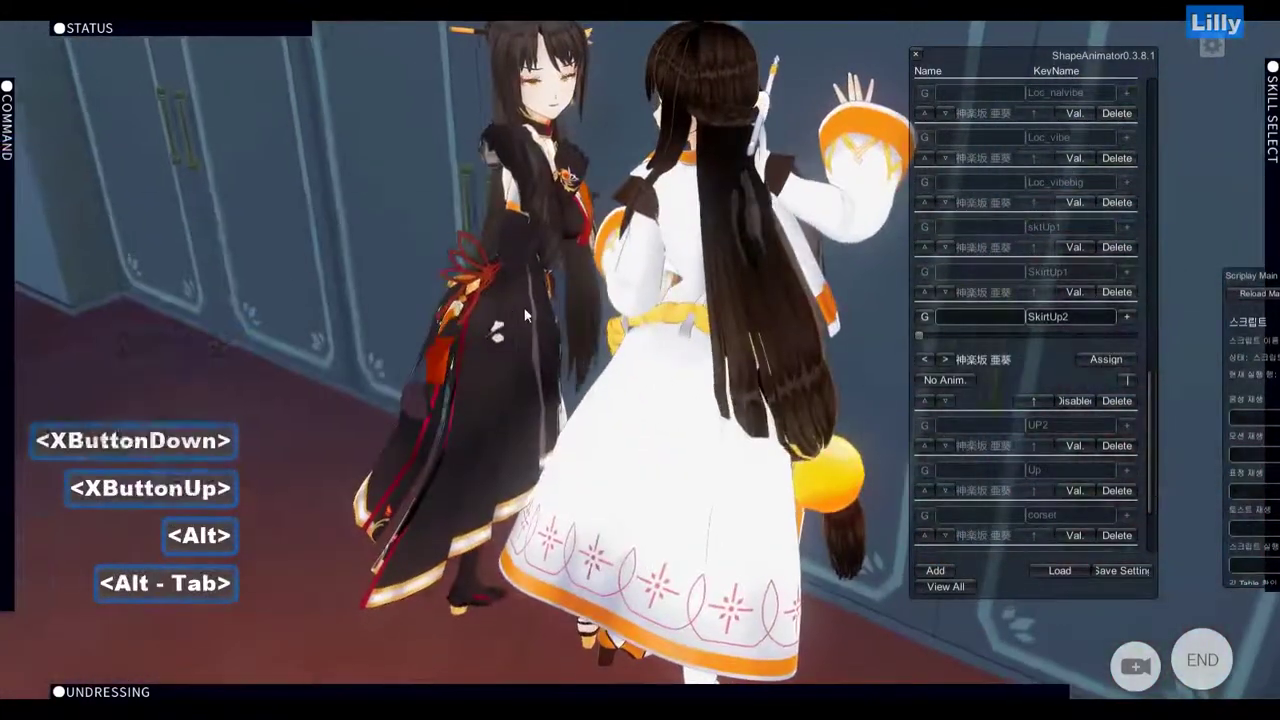